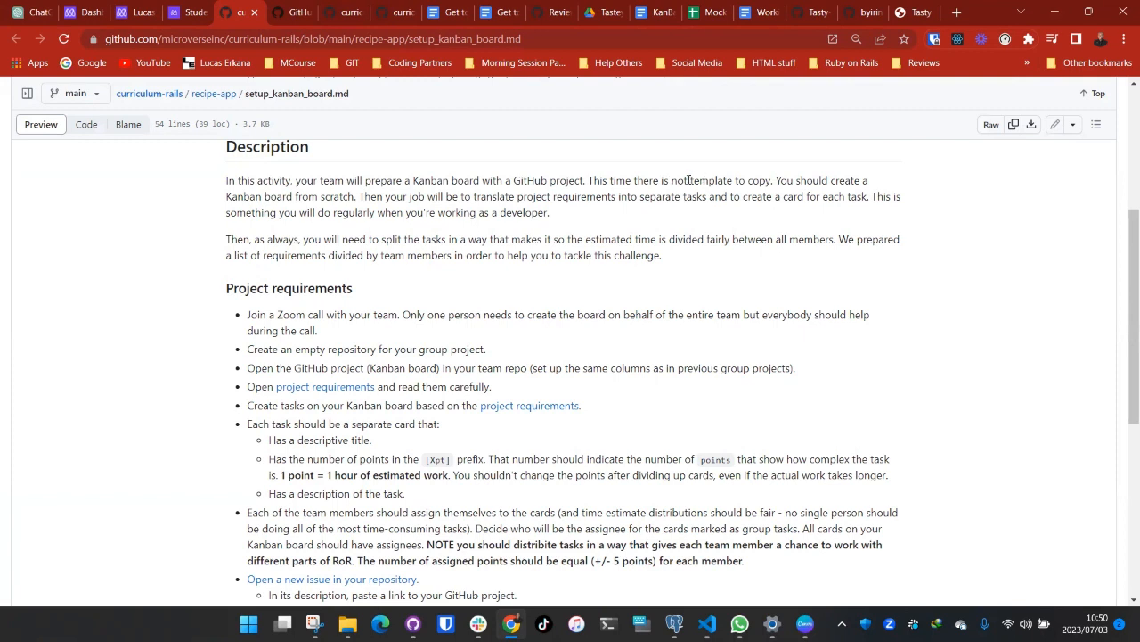
Step: Read the first description paragraph of setup_kanban_board.md about creating a Kanban board from scratch
drag(689, 180, 864, 196)
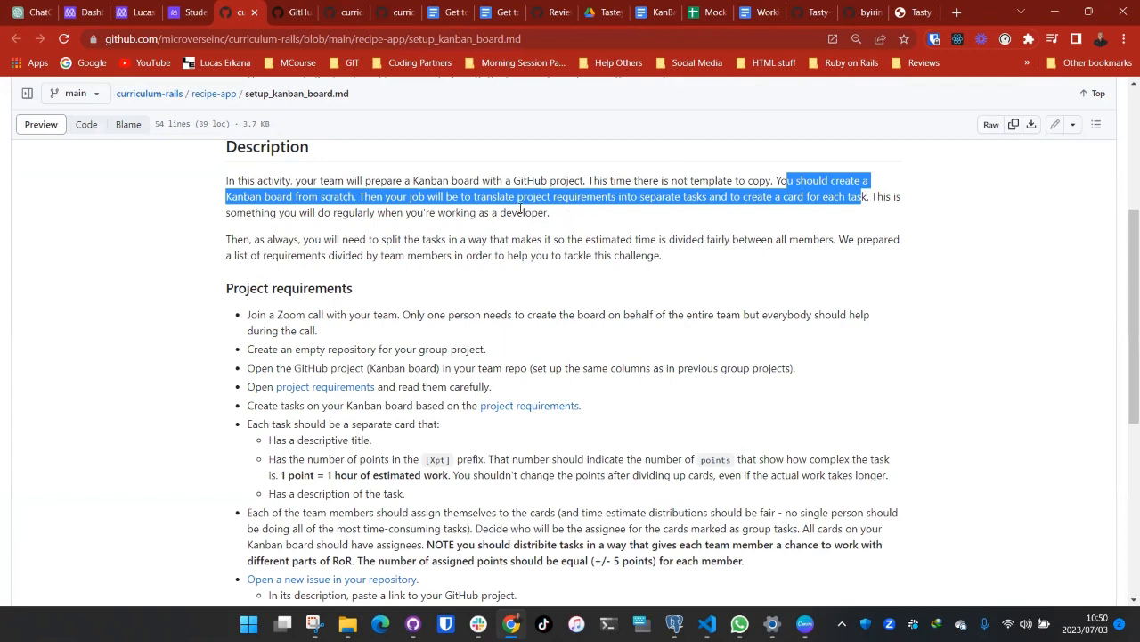
triple_click(521, 209)
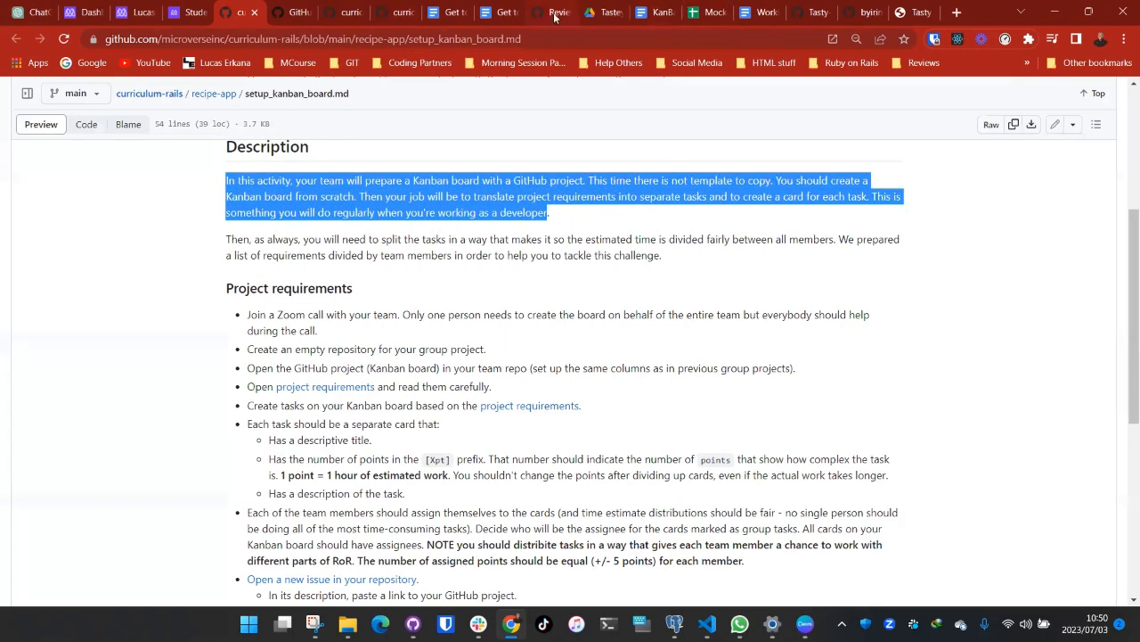
Step: Open the Tasty-Bites repository from the account's repository list and look over its files and README
click(805, 17)
scroll(345, 291, up, 10)
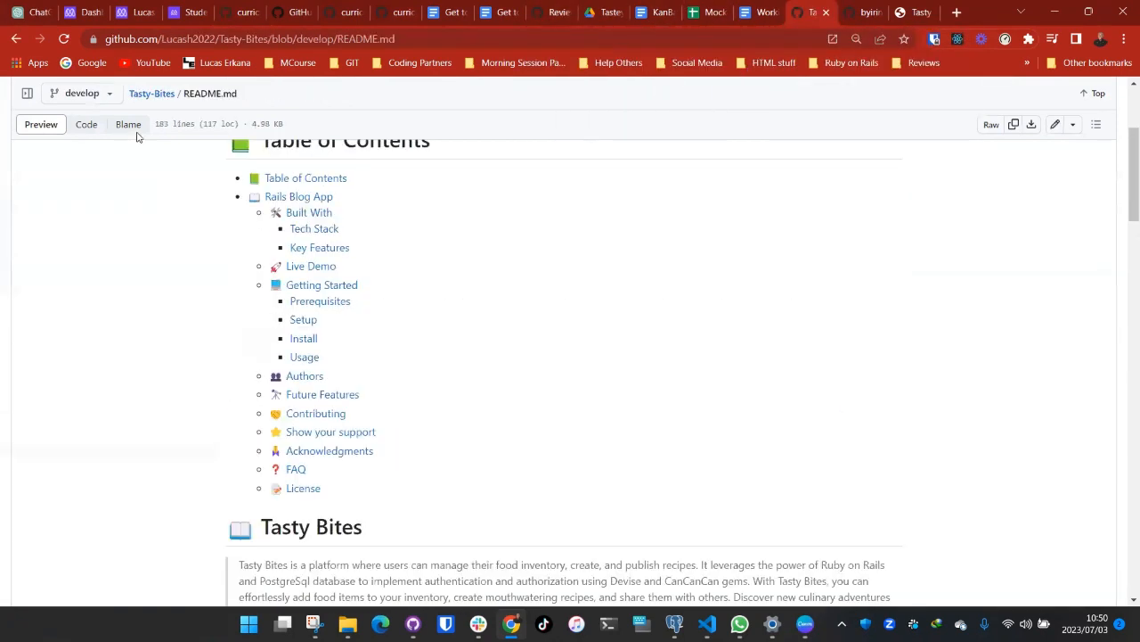
click(43, 134)
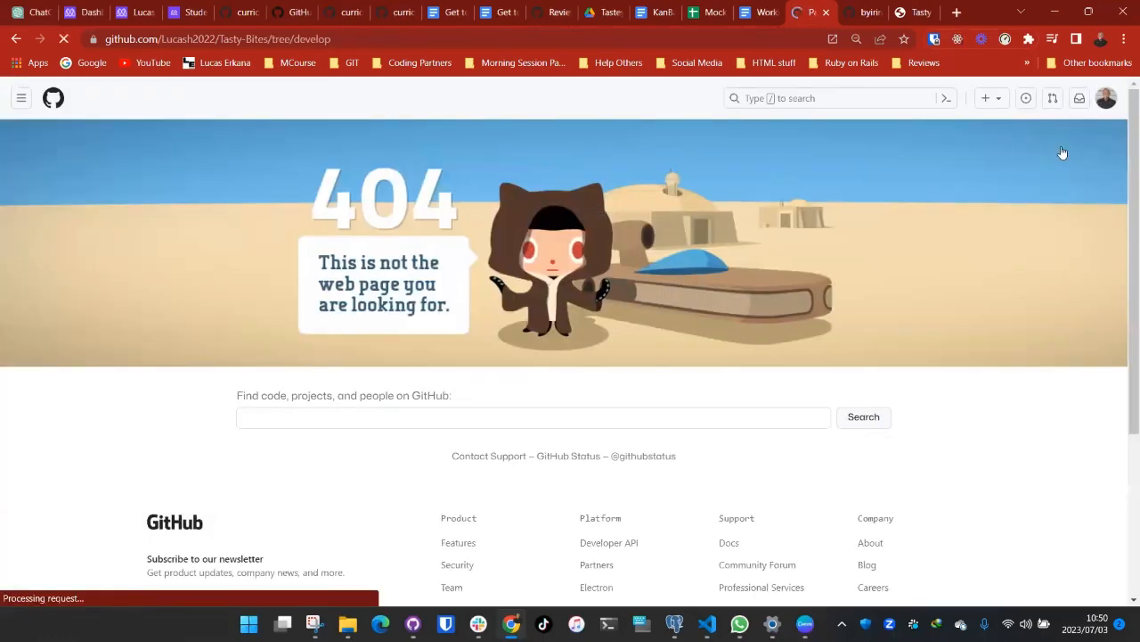
click(1106, 98)
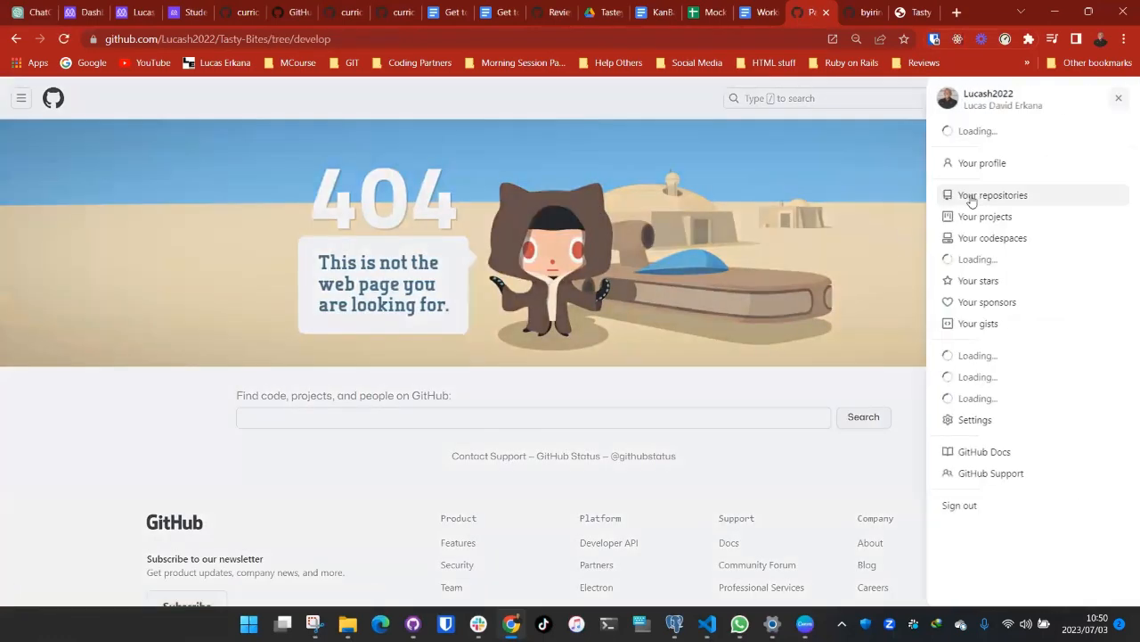
click(980, 194)
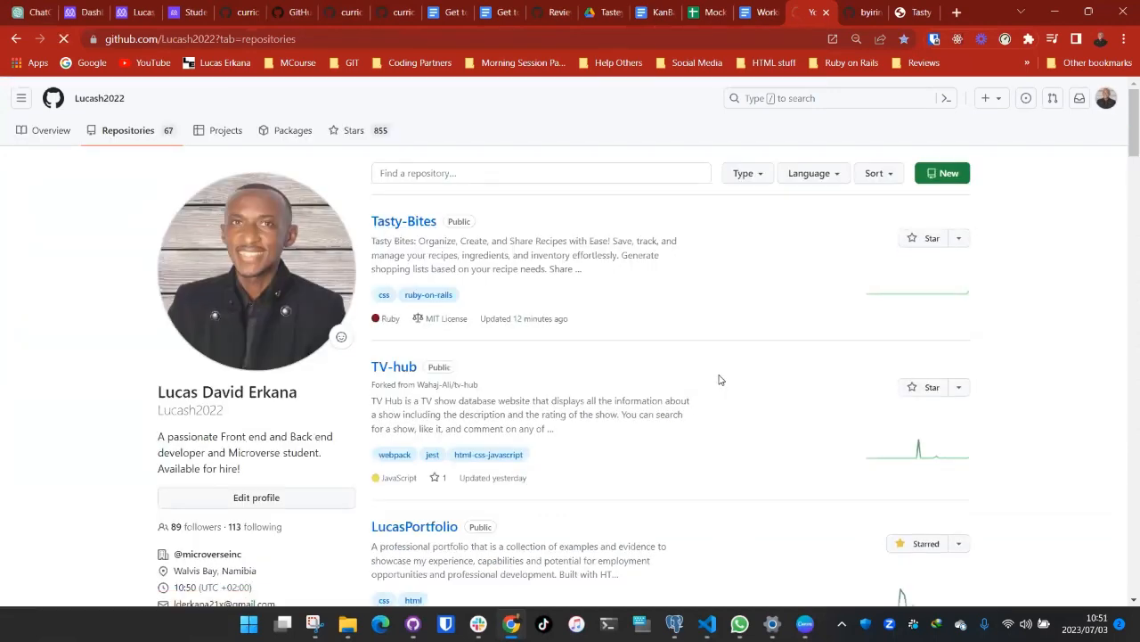
scroll(819, 437, down, 7)
scroll(882, 425, down, 3)
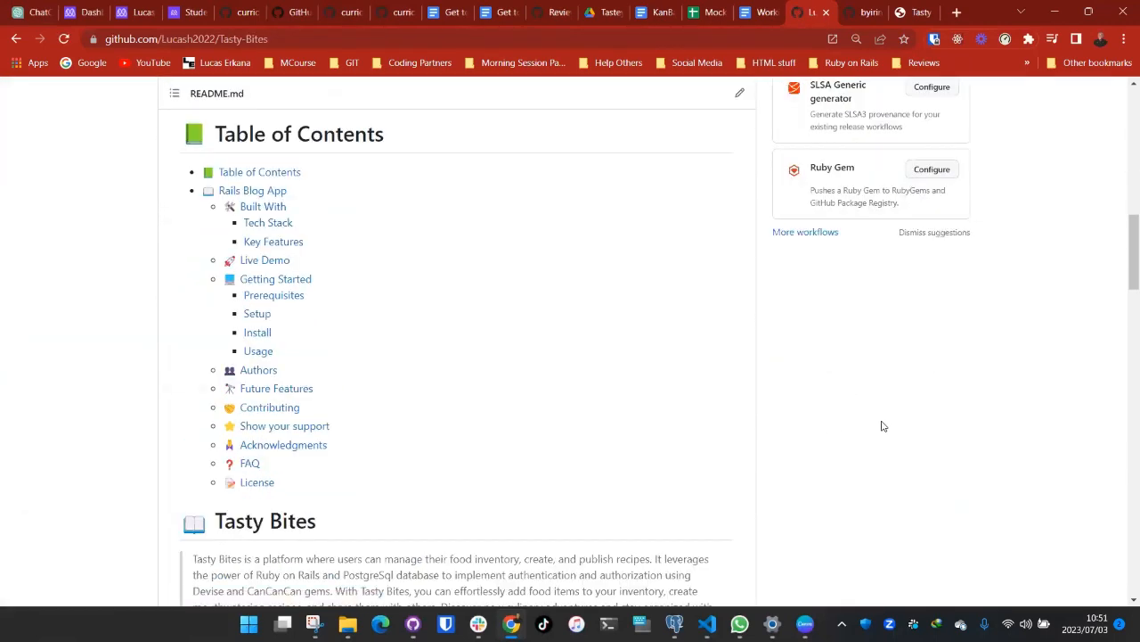
scroll(881, 437, up, 3)
scroll(881, 421, down, 4)
scroll(881, 420, up, 15)
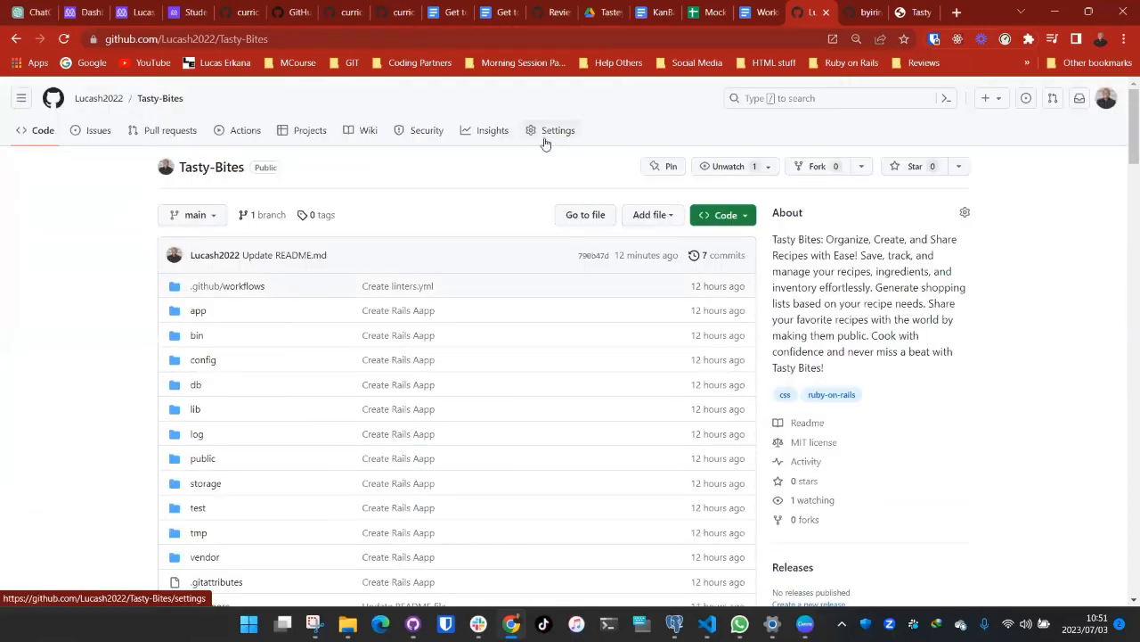
Step: Open the collaborator access settings of the Tasty-Bites repository
click(546, 134)
scroll(247, 339, down, 2)
scroll(247, 338, up, 2)
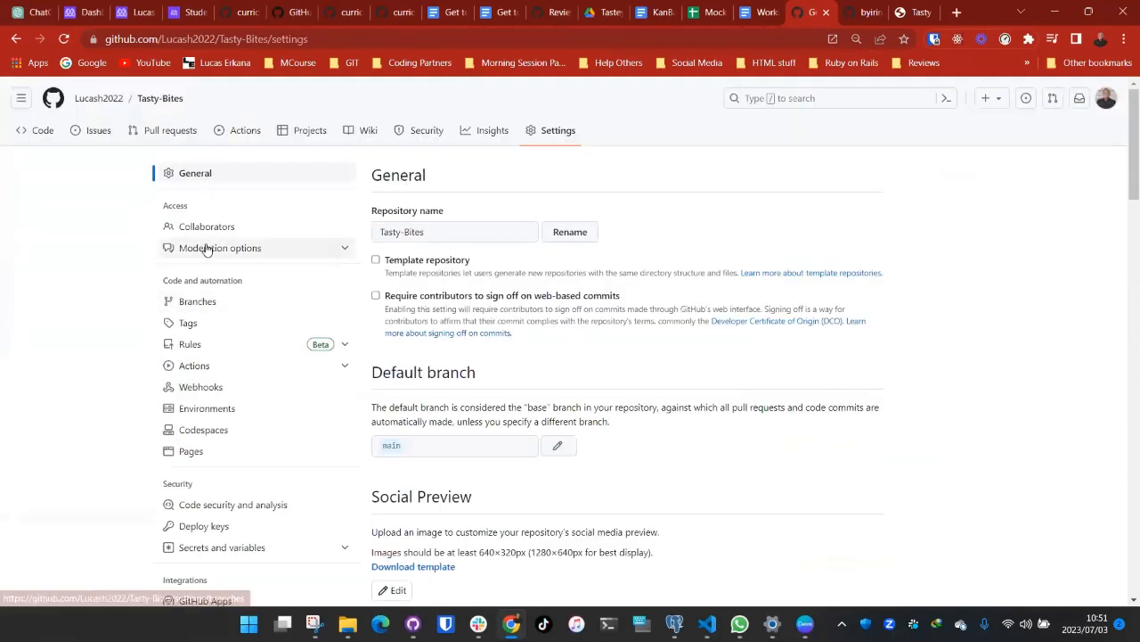
click(204, 228)
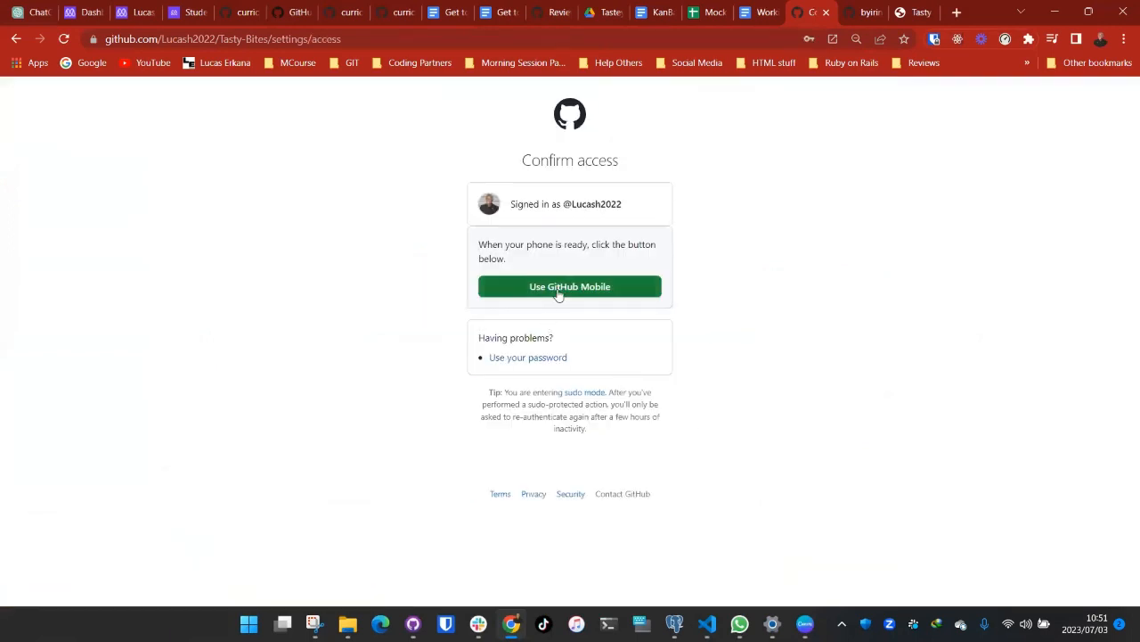
Step: Confirm access with the account password, unlocking the Bitwarden vault with its master password to fill it in
click(529, 358)
right_click(558, 280)
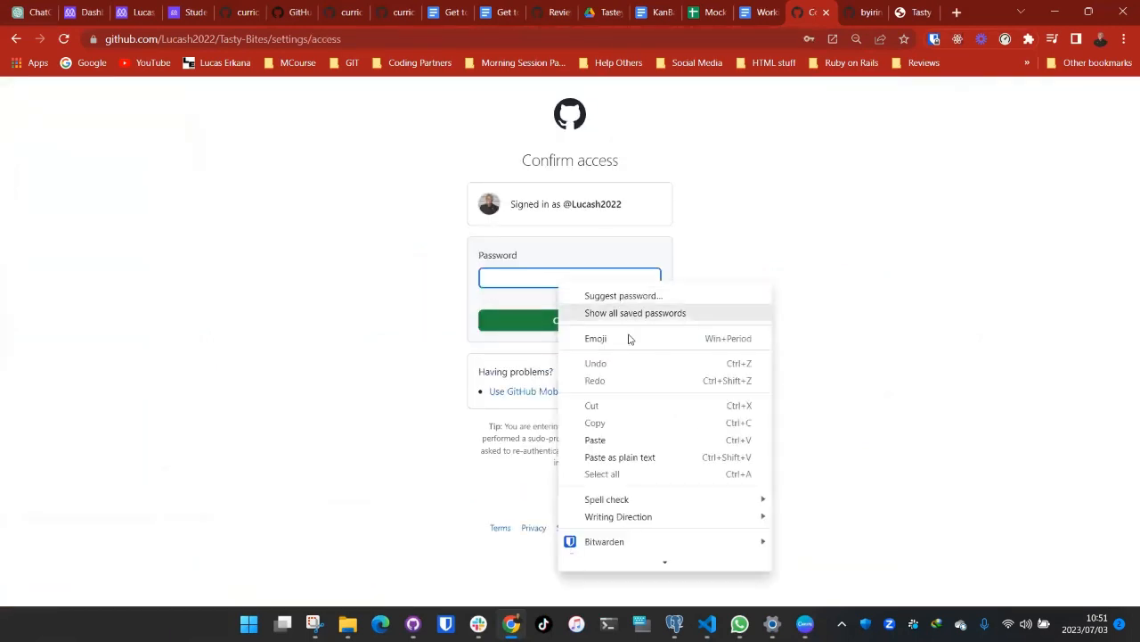
mouse_move(758, 541)
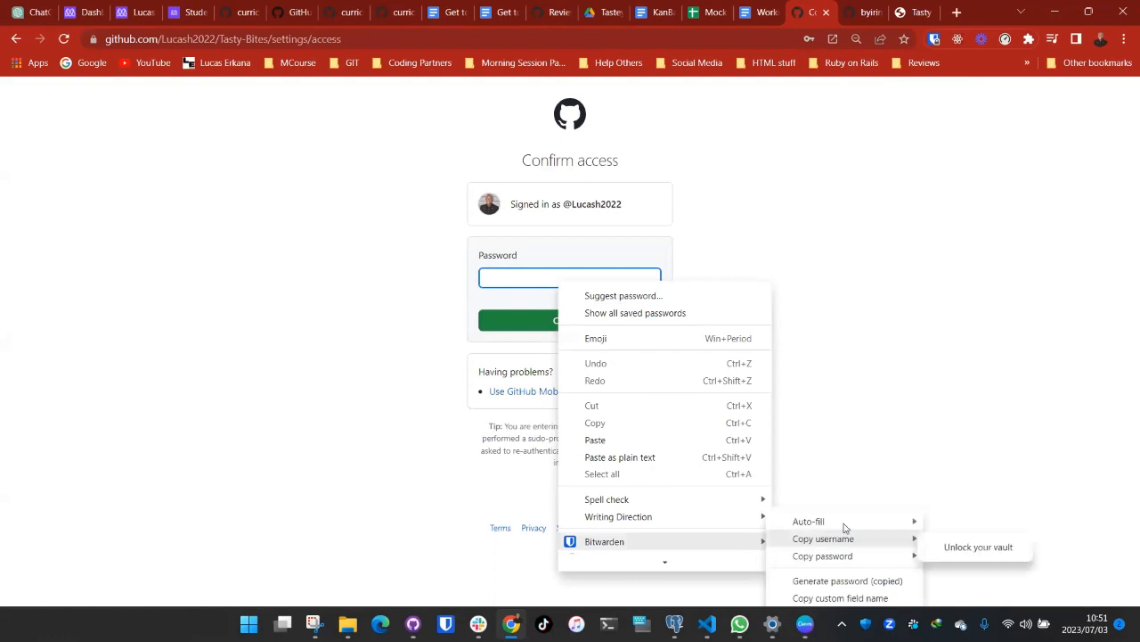
click(954, 530)
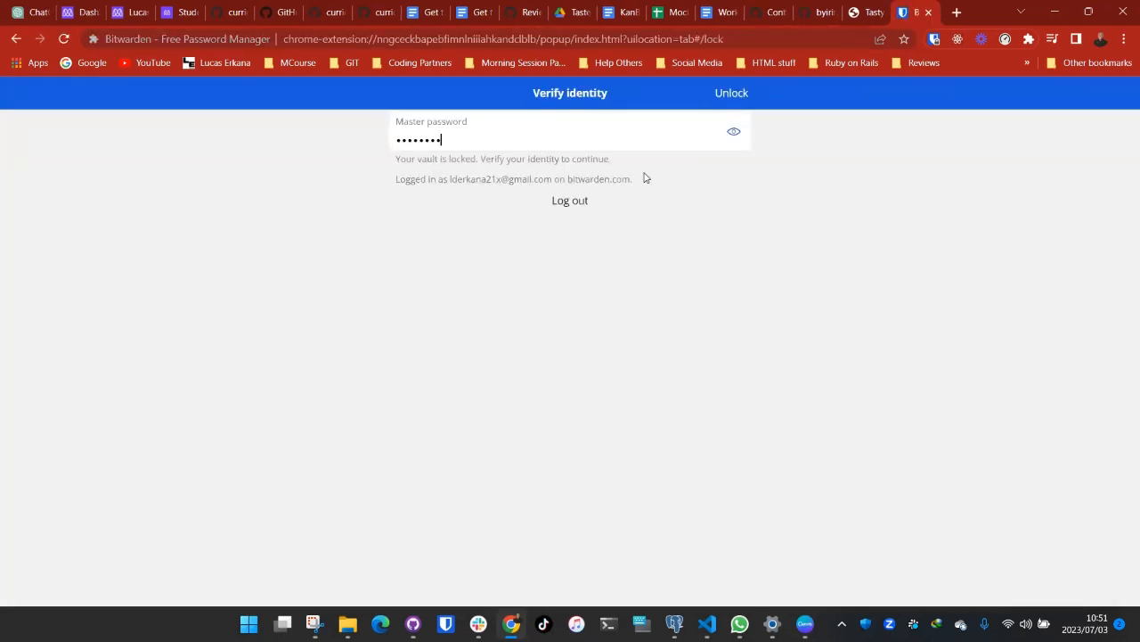
click(731, 93)
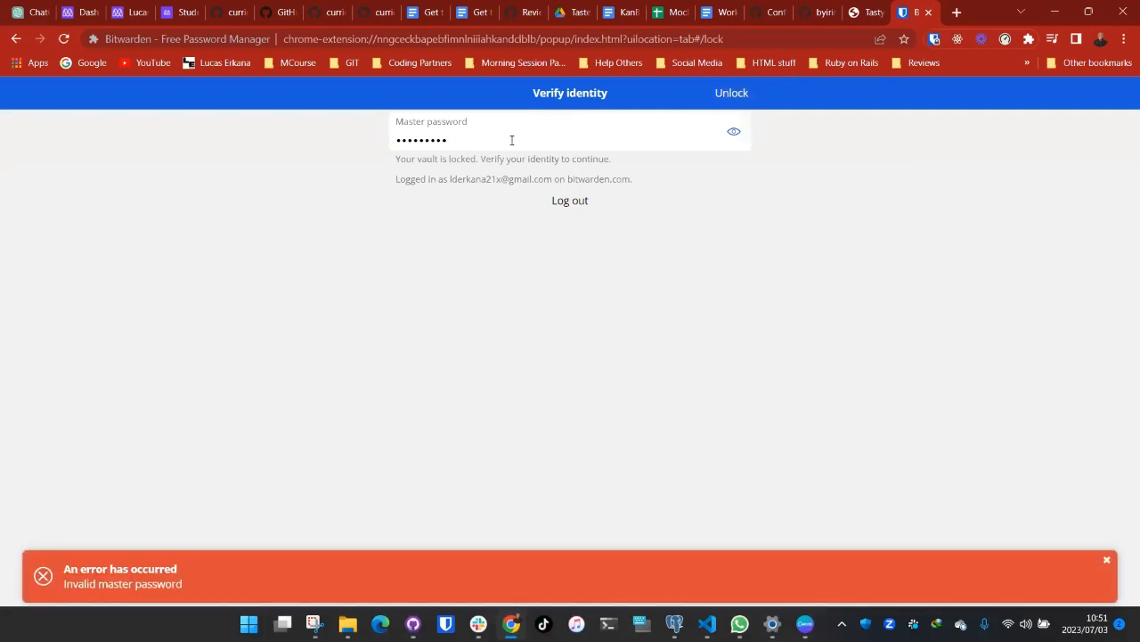
drag(511, 139, 348, 138)
text(•••••••••)
click(731, 92)
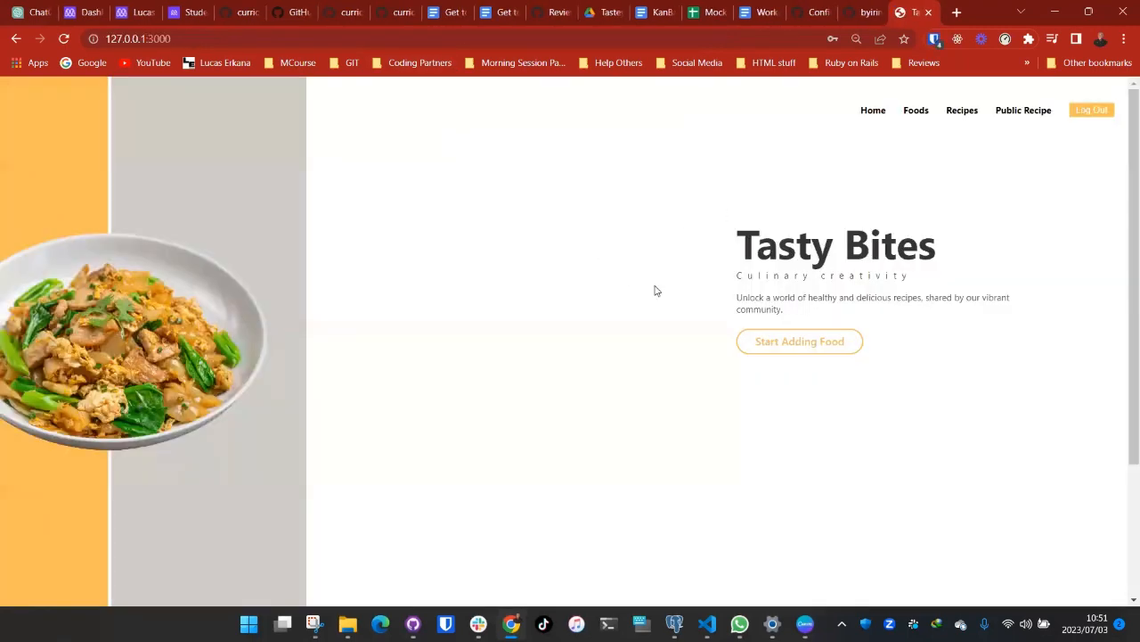
click(575, 322)
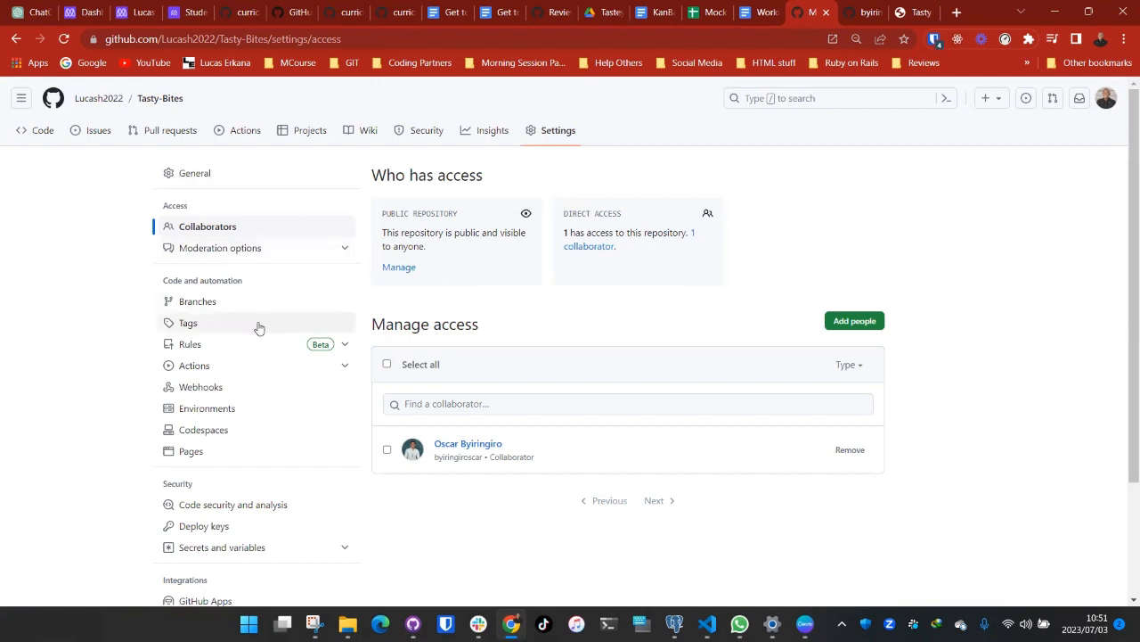
Step: Examine the repository's branch protection rules and default branch options, leaving the branch name as it is
click(210, 305)
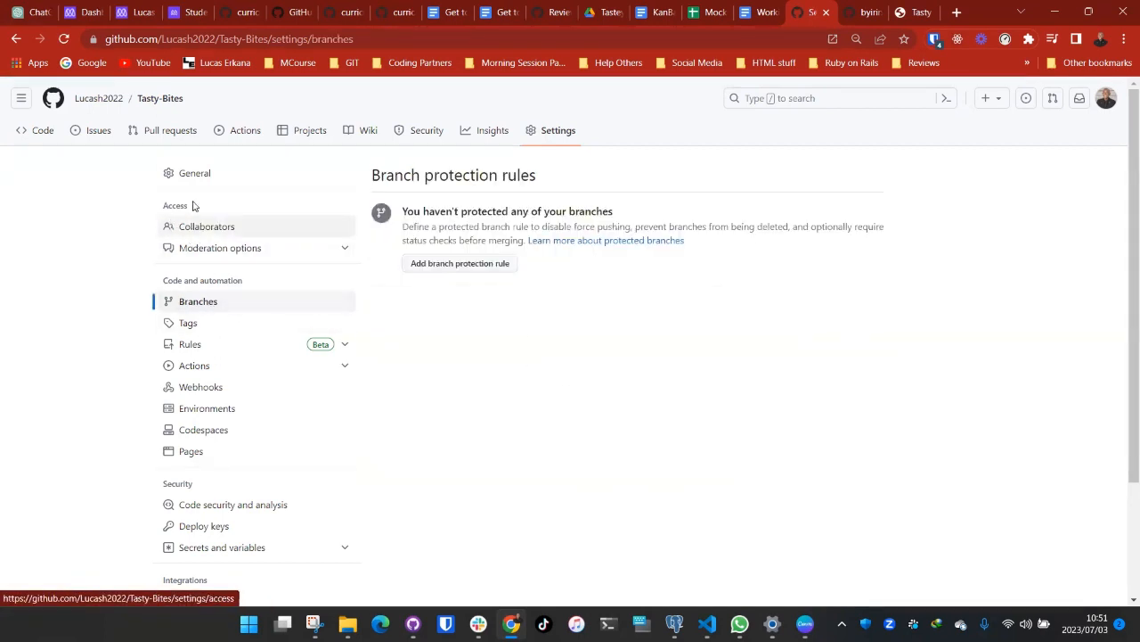
click(496, 270)
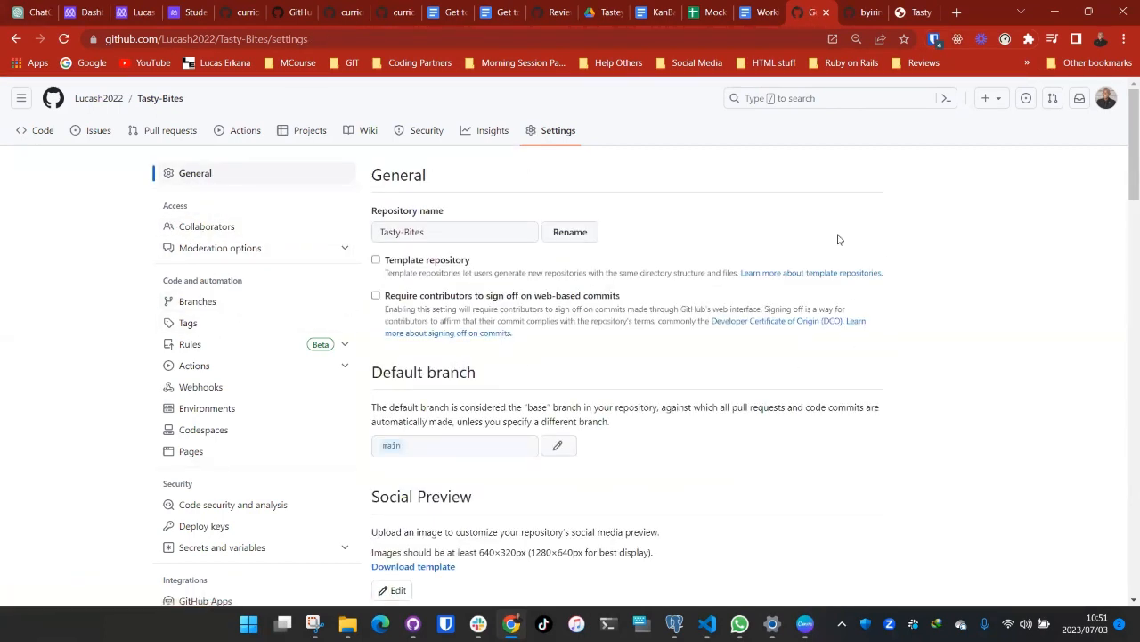
click(558, 446)
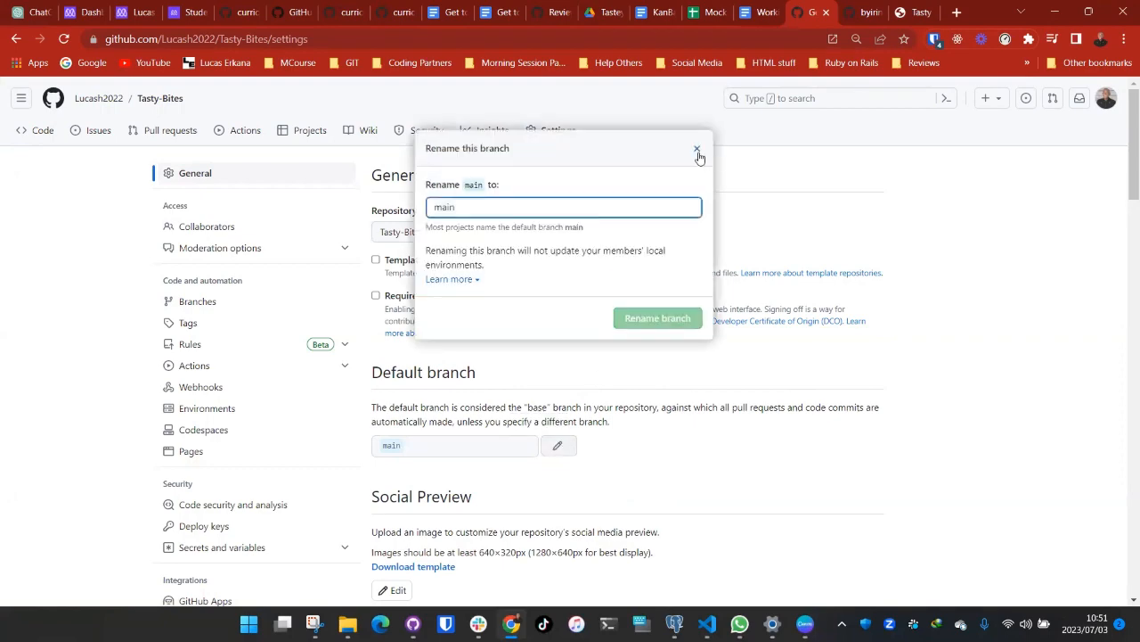
click(704, 159)
scroll(443, 466, down, 2)
scroll(445, 463, up, 2)
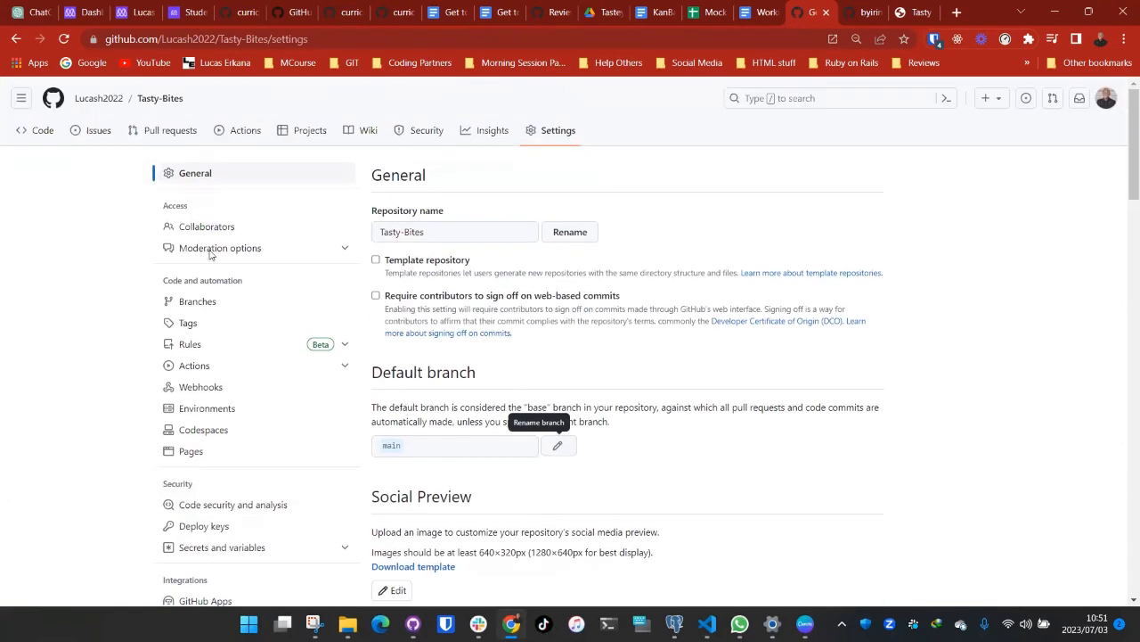
Step: Create a new branch named development from main in the Tasty-Bites repository
click(32, 130)
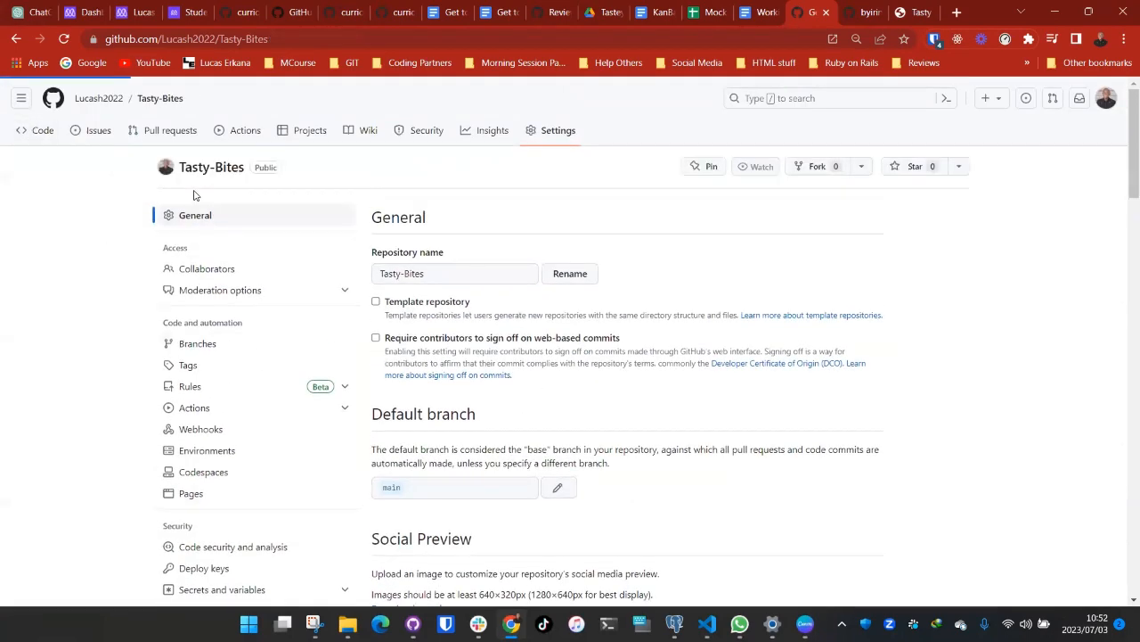
click(195, 215)
click(258, 343)
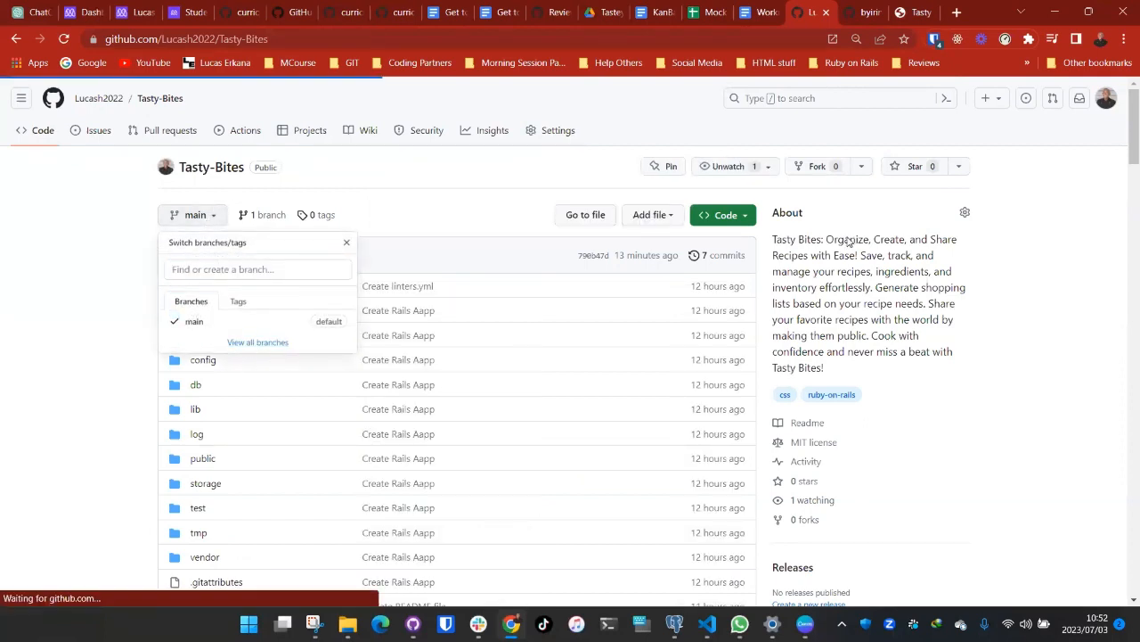
click(941, 173)
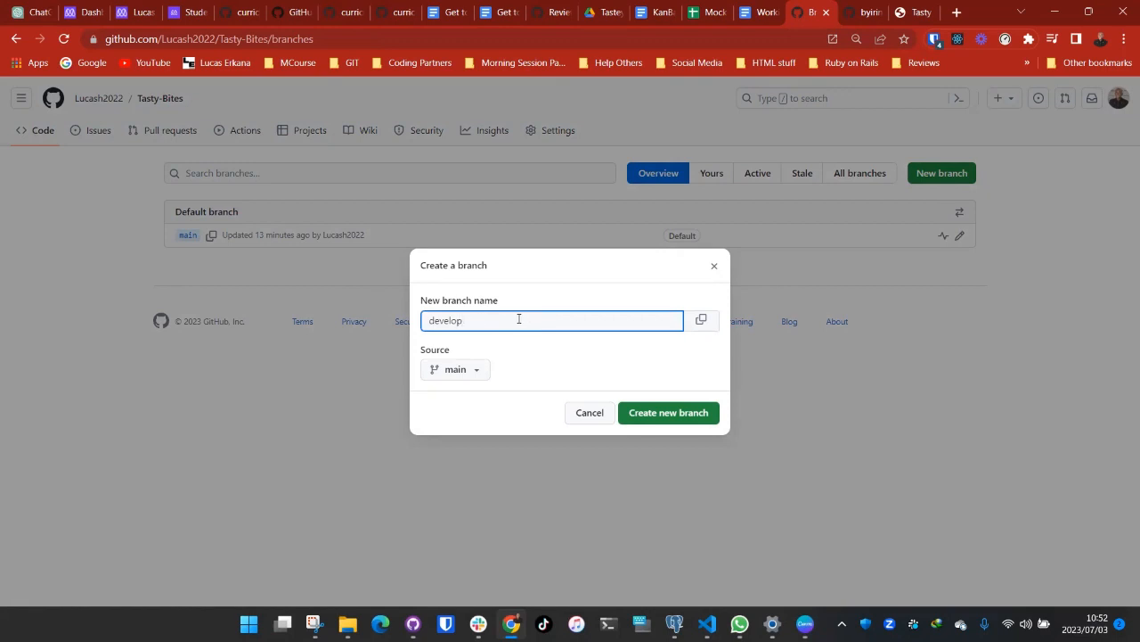
click(635, 421)
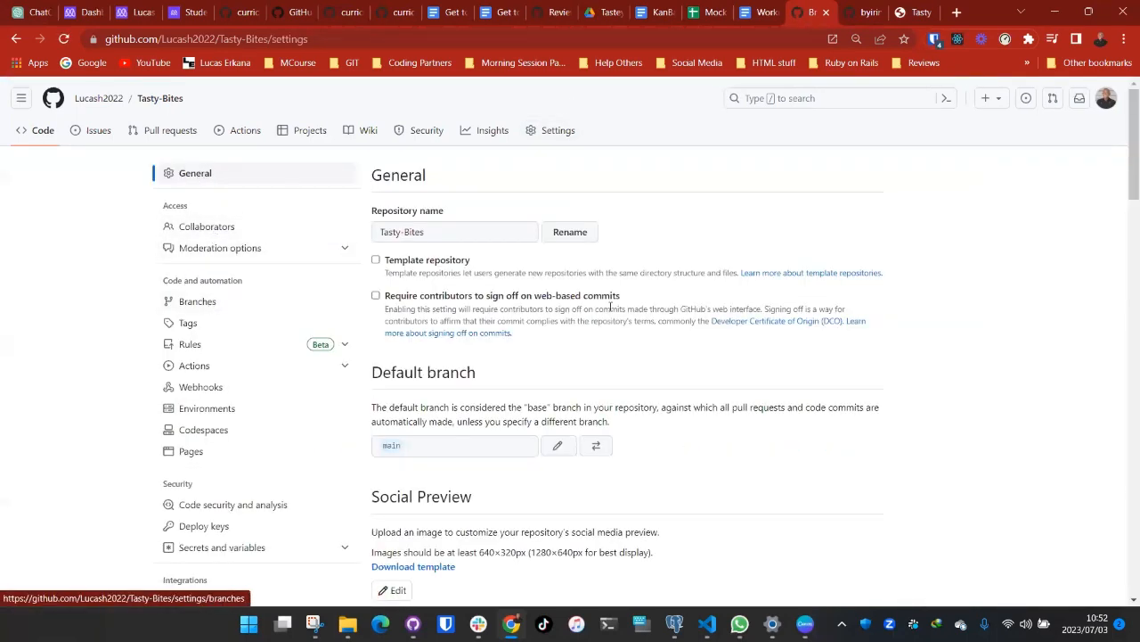
Step: Switch the repository's default branch to development and accept the change
click(596, 445)
click(455, 225)
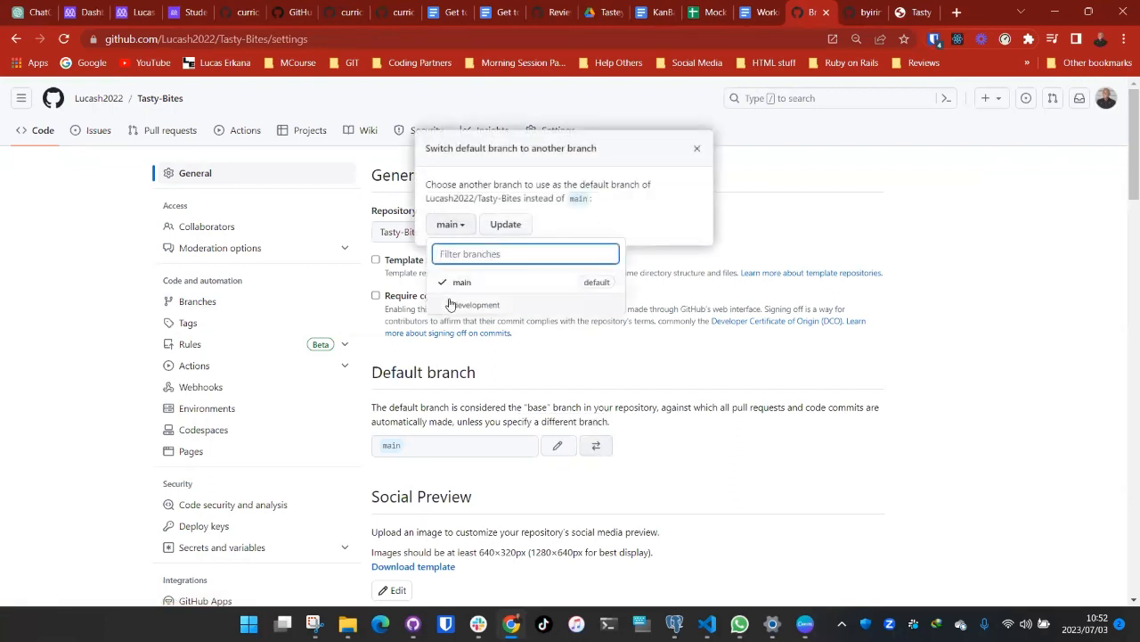
click(453, 305)
click(539, 225)
click(621, 294)
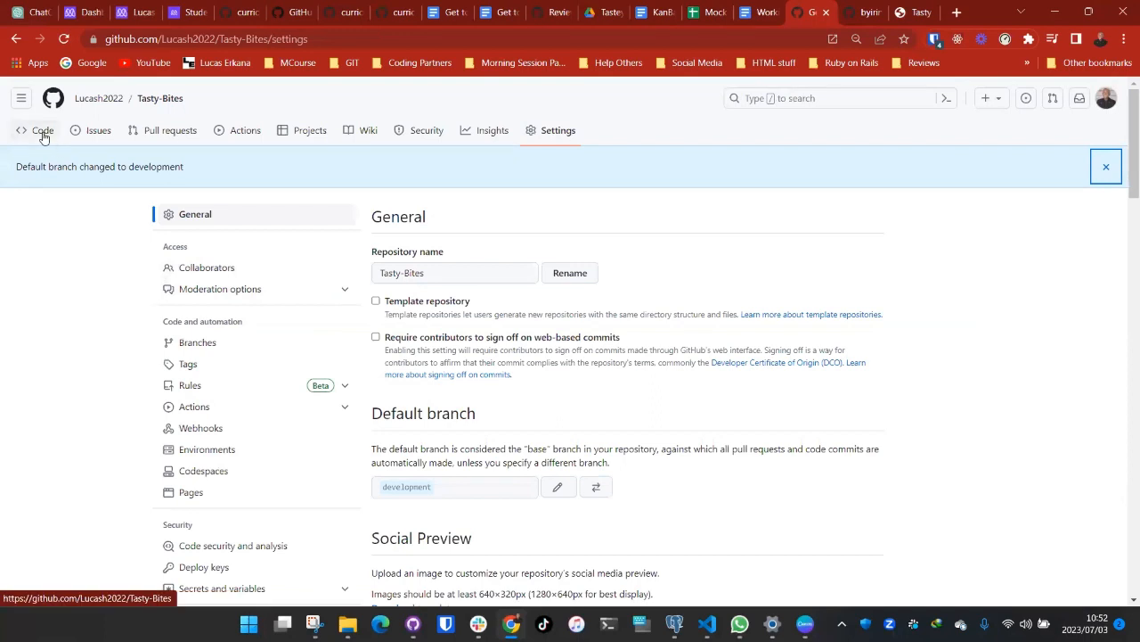
Step: Examine the file list of the development branch and the contents of its .gitignore file
click(45, 130)
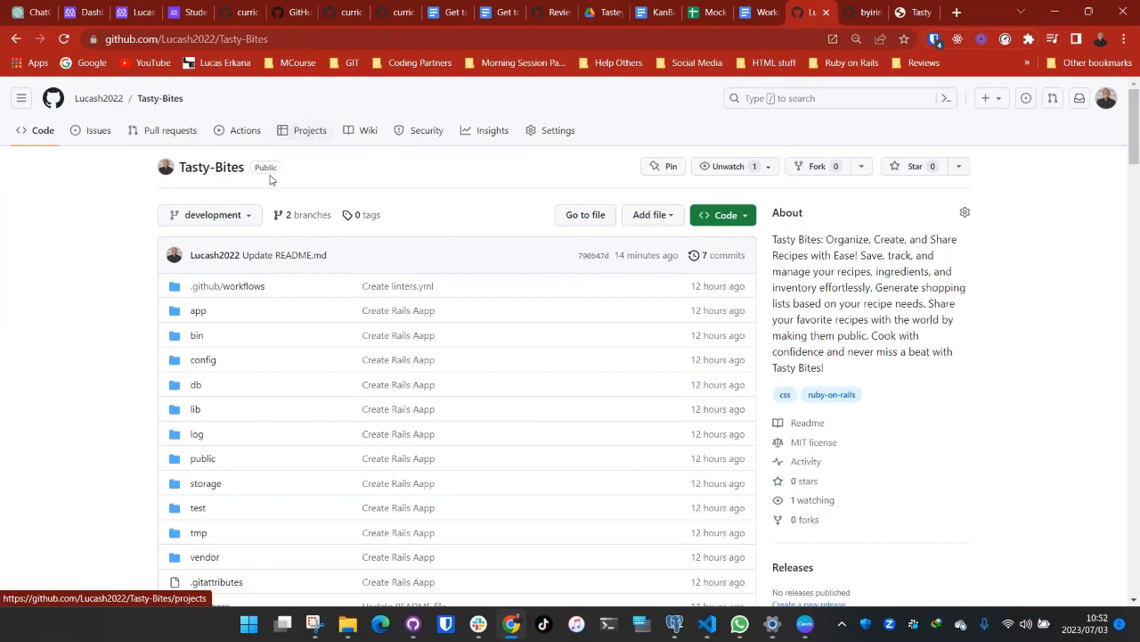
scroll(326, 326, down, 6)
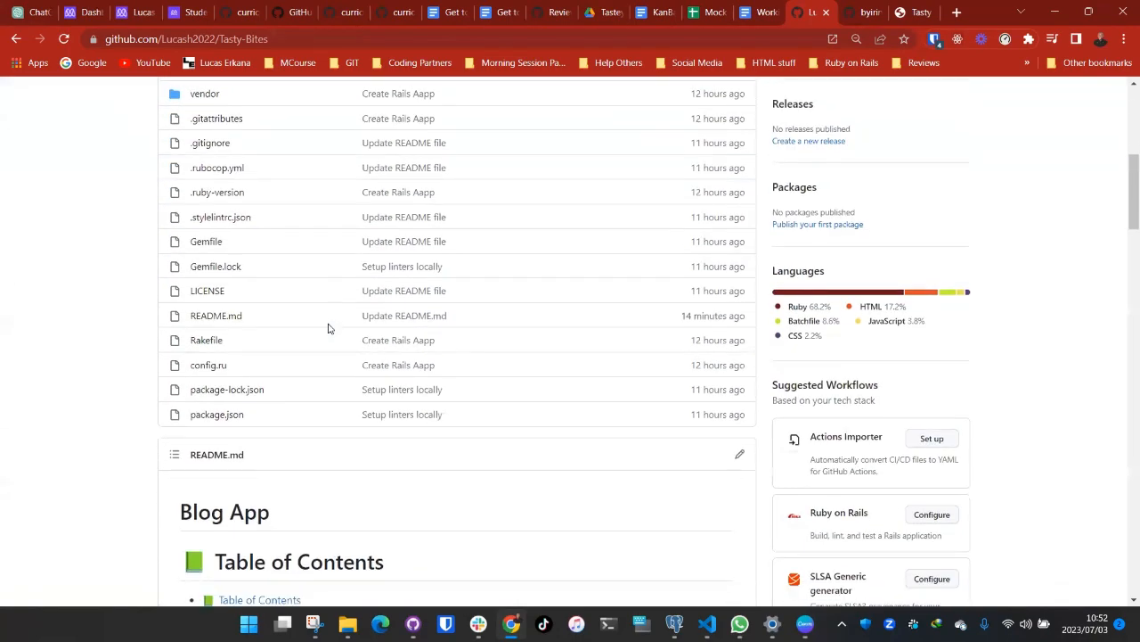
scroll(294, 323, up, 5)
scroll(231, 294, down, 2)
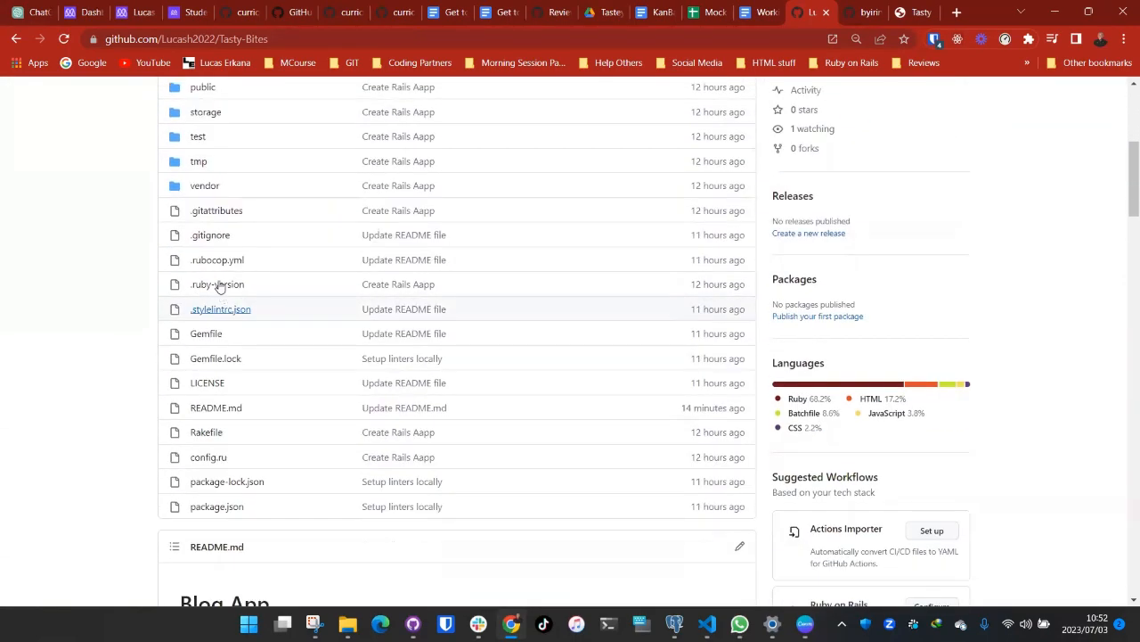
click(216, 236)
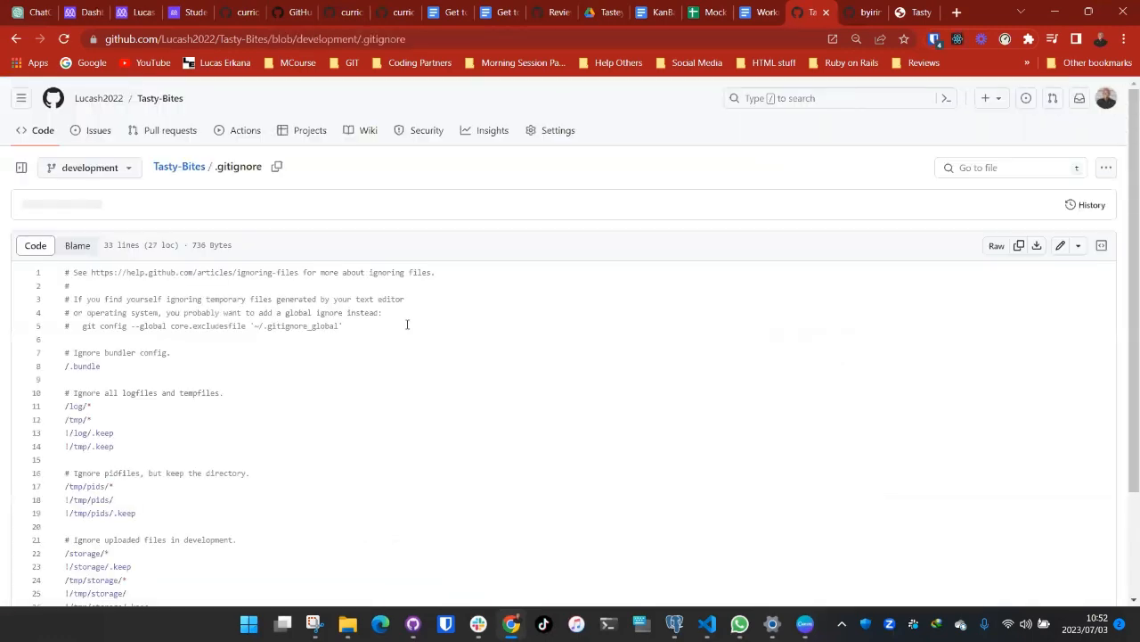
scroll(231, 433, down, 2)
scroll(101, 140, up, 2)
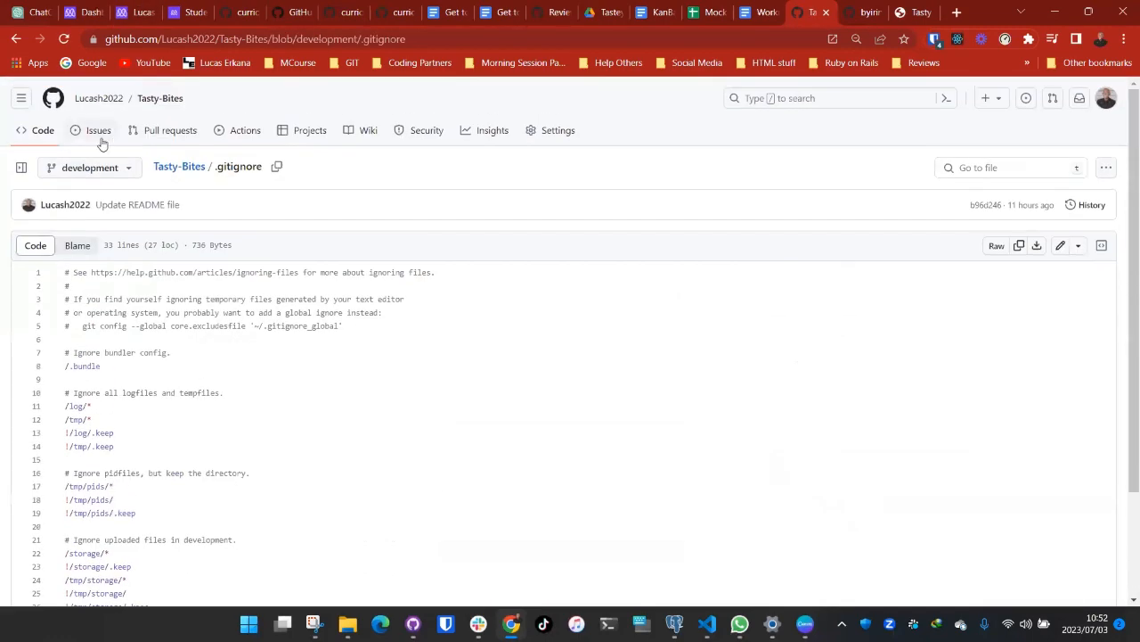
click(51, 130)
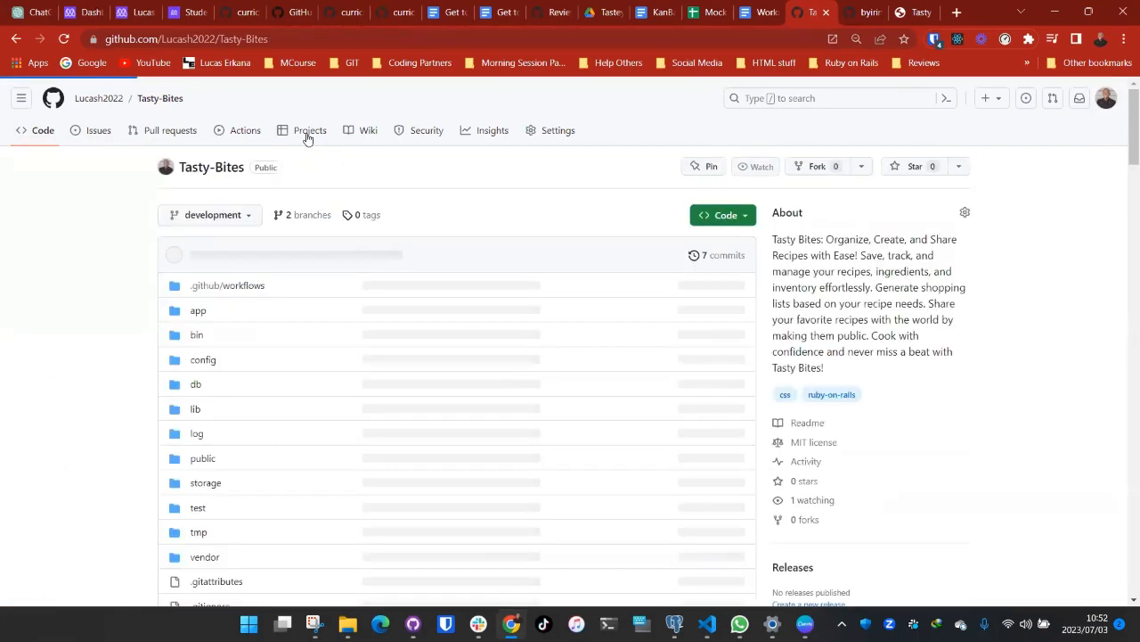
Step: Open the Tasty-Bites repository's project list, clear its open-projects filter and choose linking a project as the action
click(309, 135)
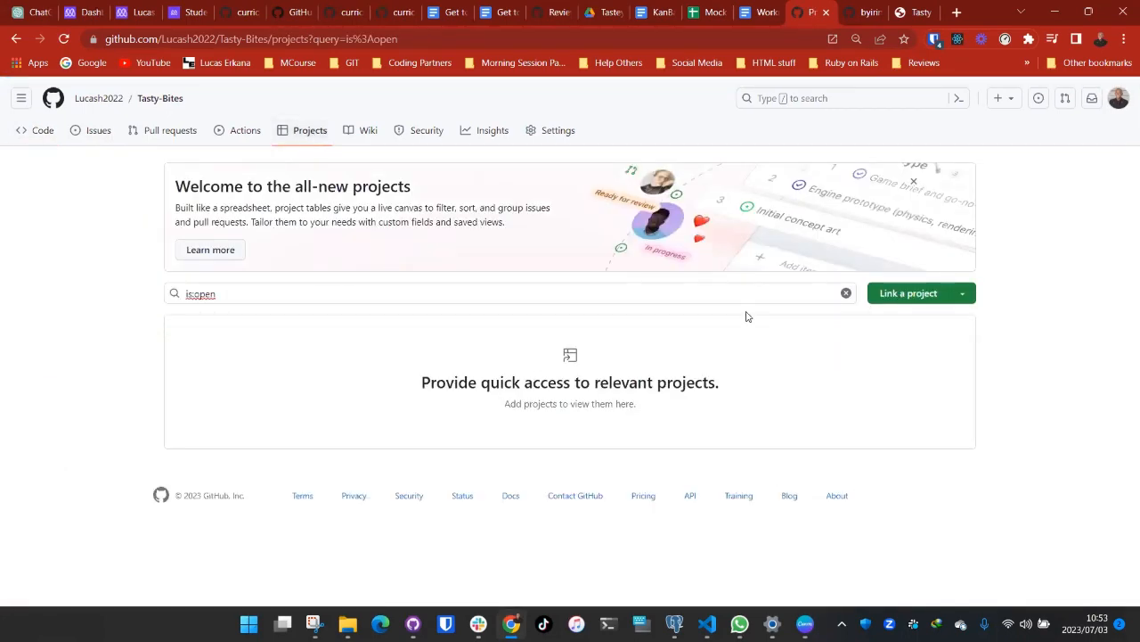
click(845, 293)
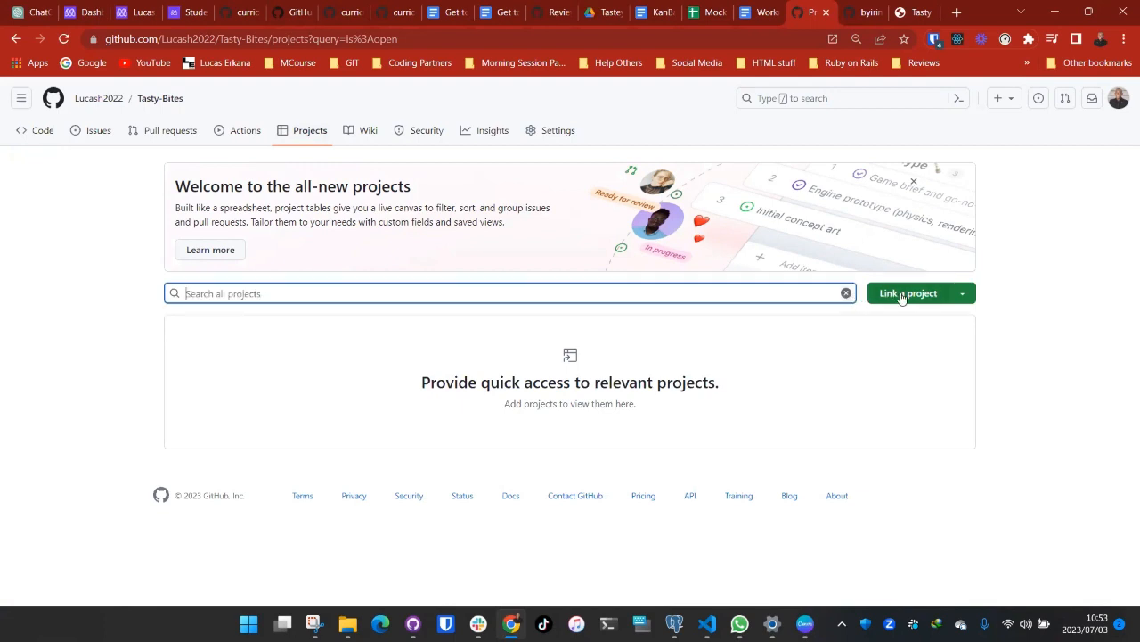
click(961, 299)
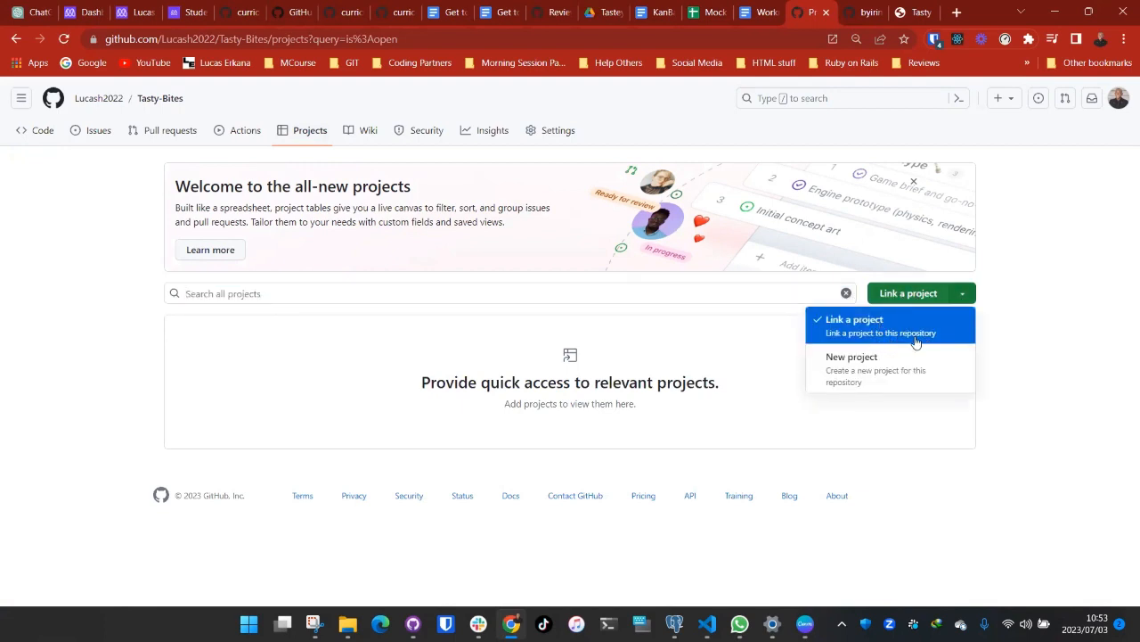
click(898, 337)
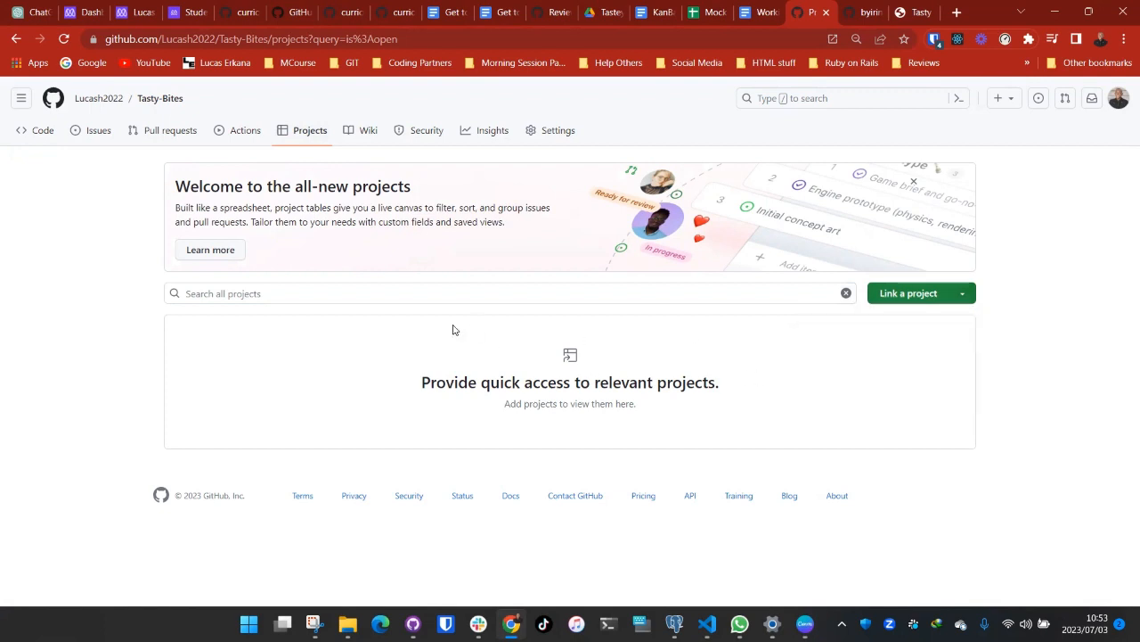
click(231, 293)
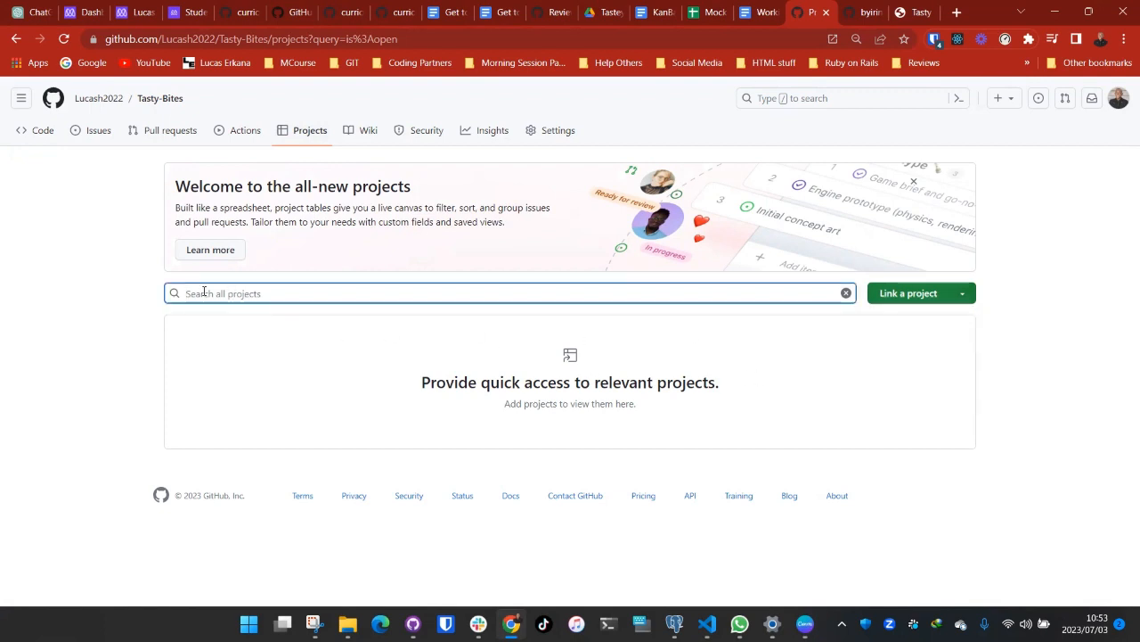
click(911, 296)
click(758, 424)
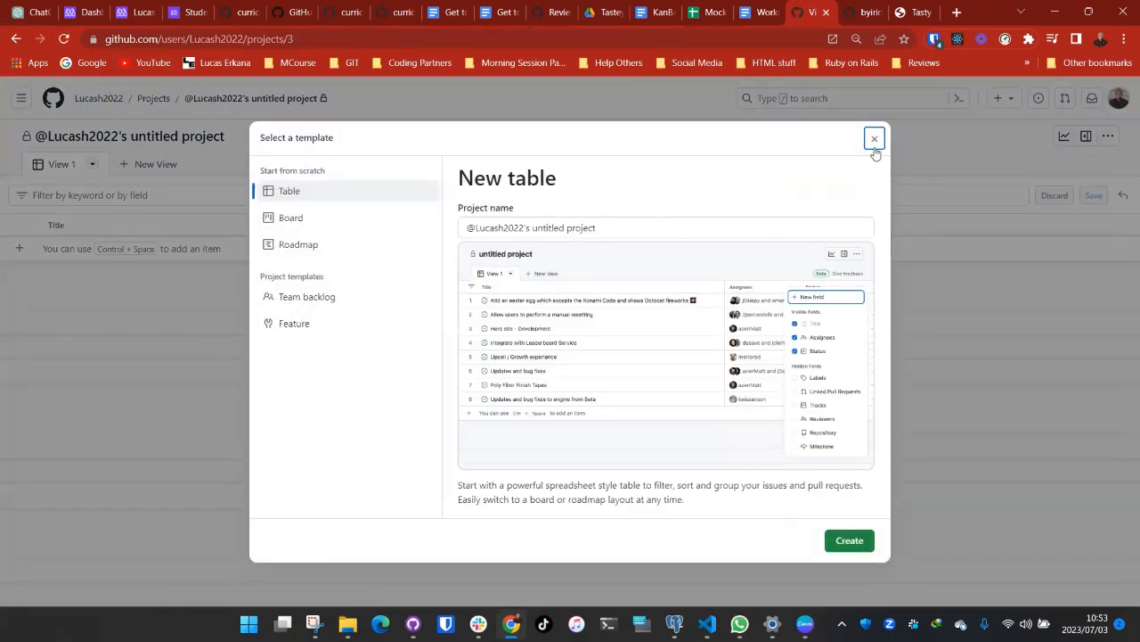
click(875, 140)
key(alt+Left)
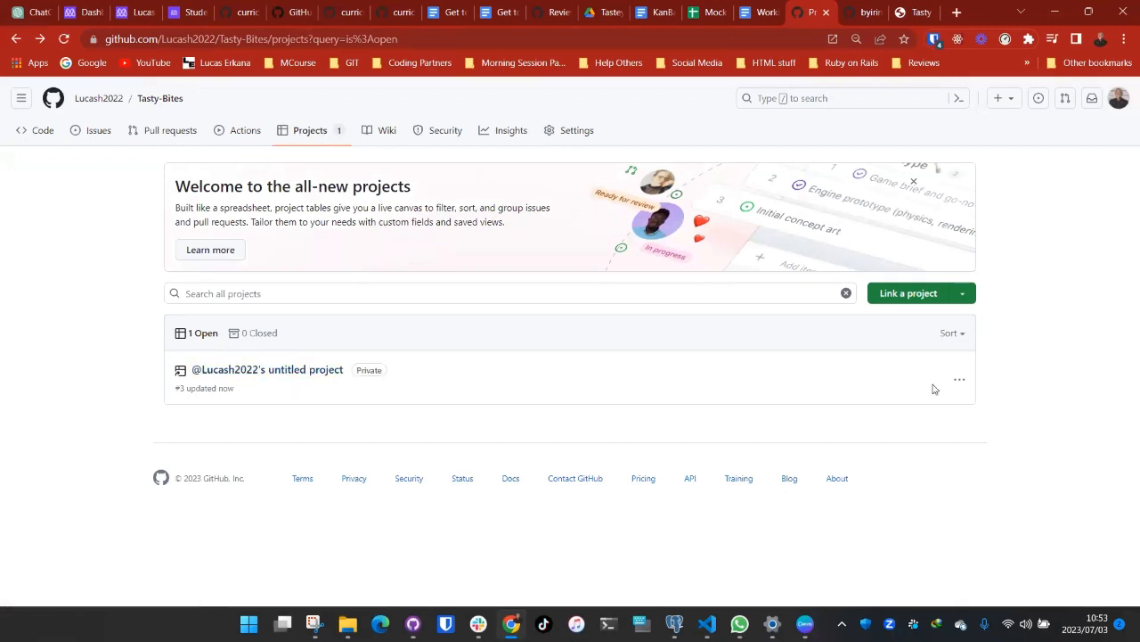
click(959, 380)
click(861, 433)
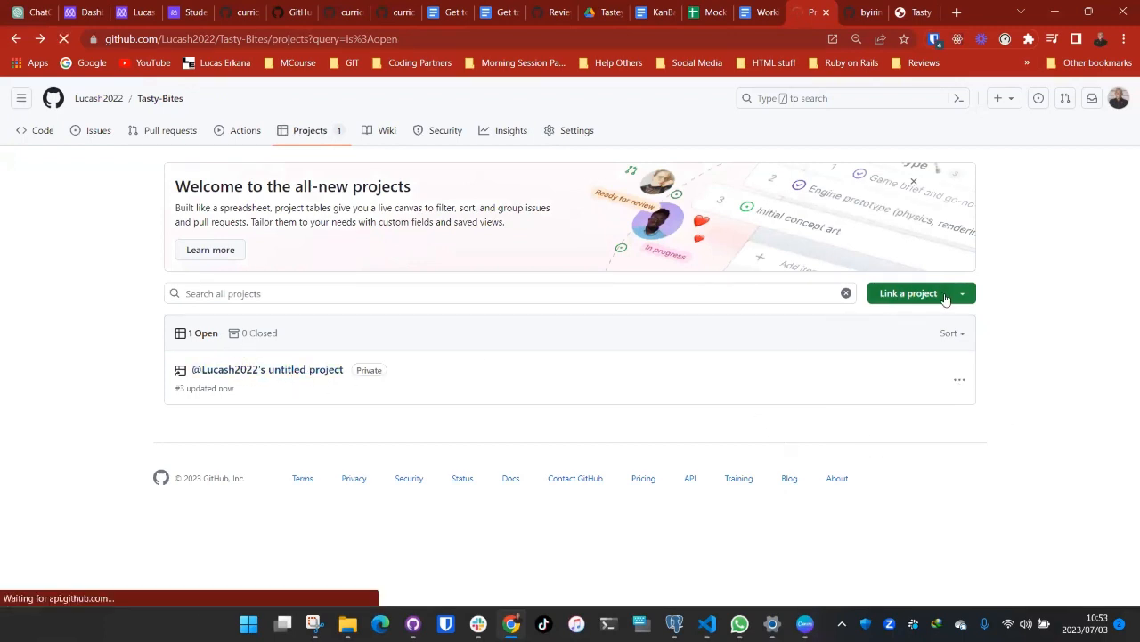
click(961, 298)
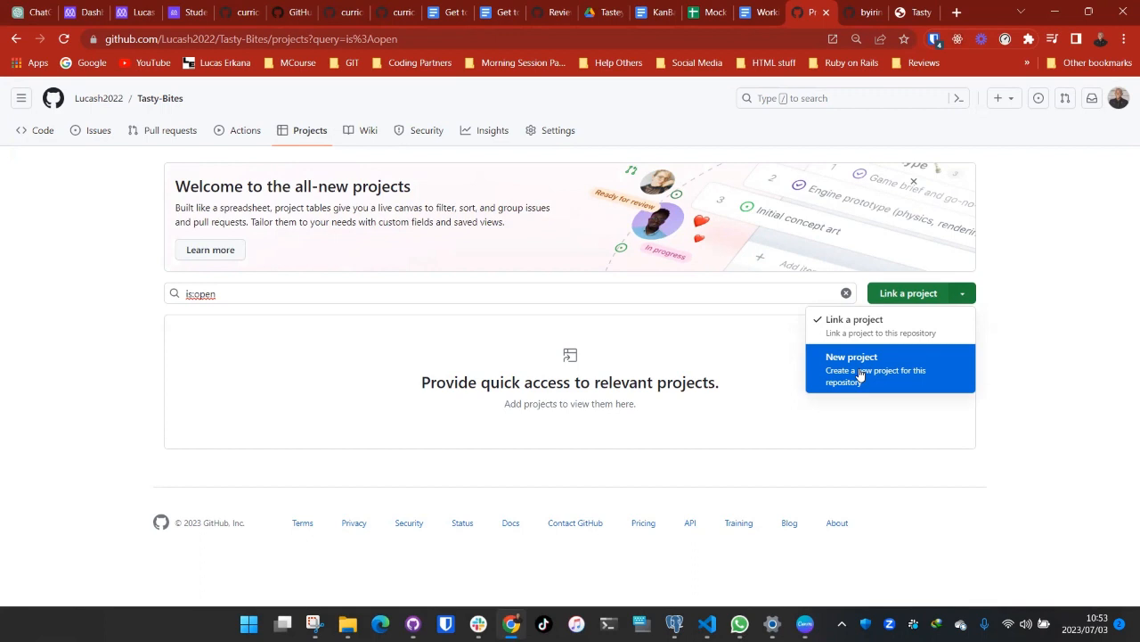
click(859, 374)
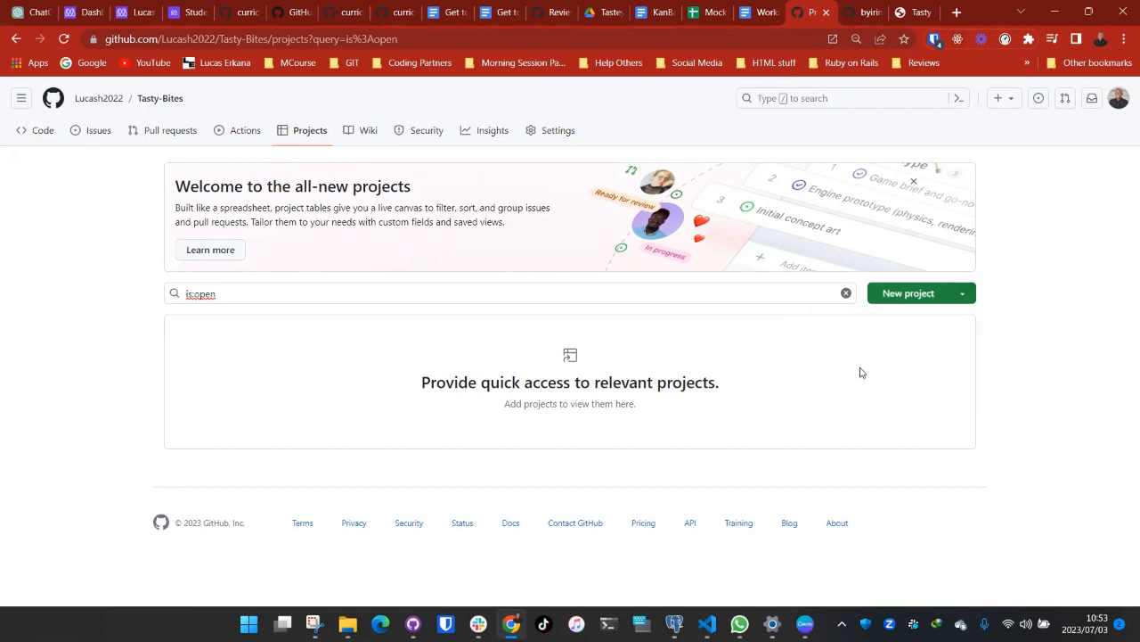
click(963, 293)
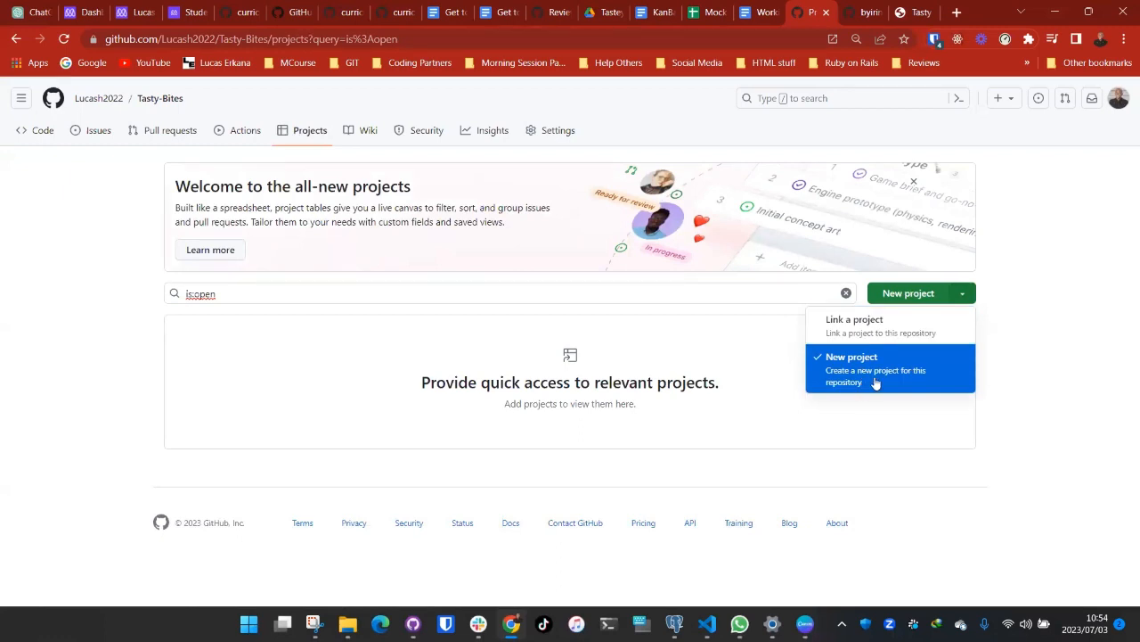
click(865, 336)
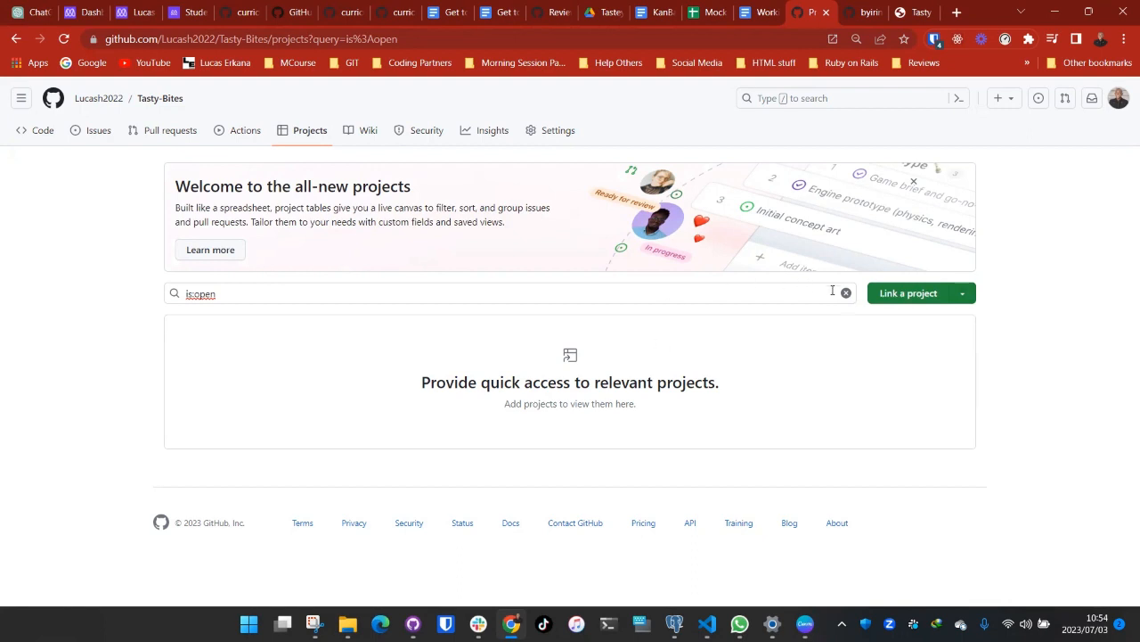
click(846, 292)
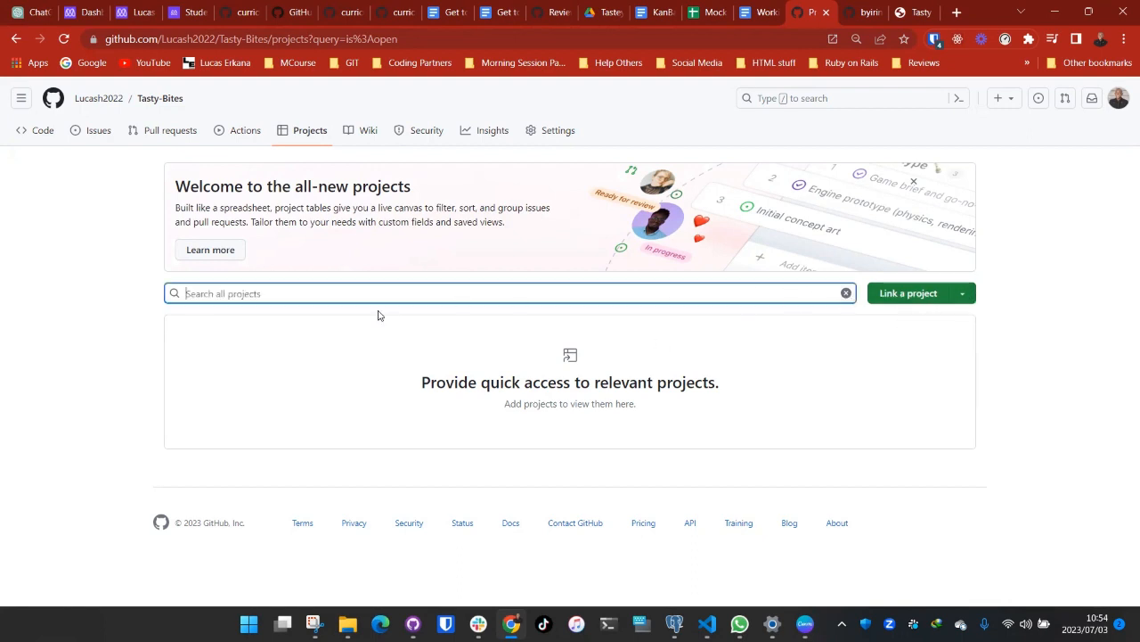
text(Tasty)
click(847, 294)
Step: Create a new project for the repository from the Board template, named Tasty-Bites followed by ~ and the two teammates' first names
click(918, 295)
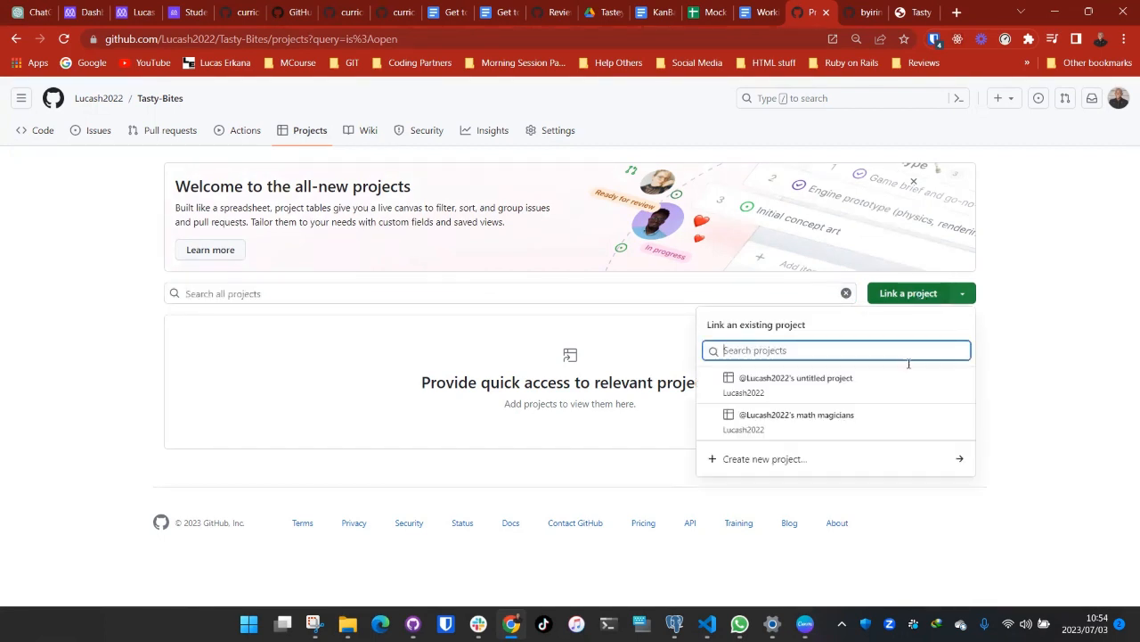
click(830, 468)
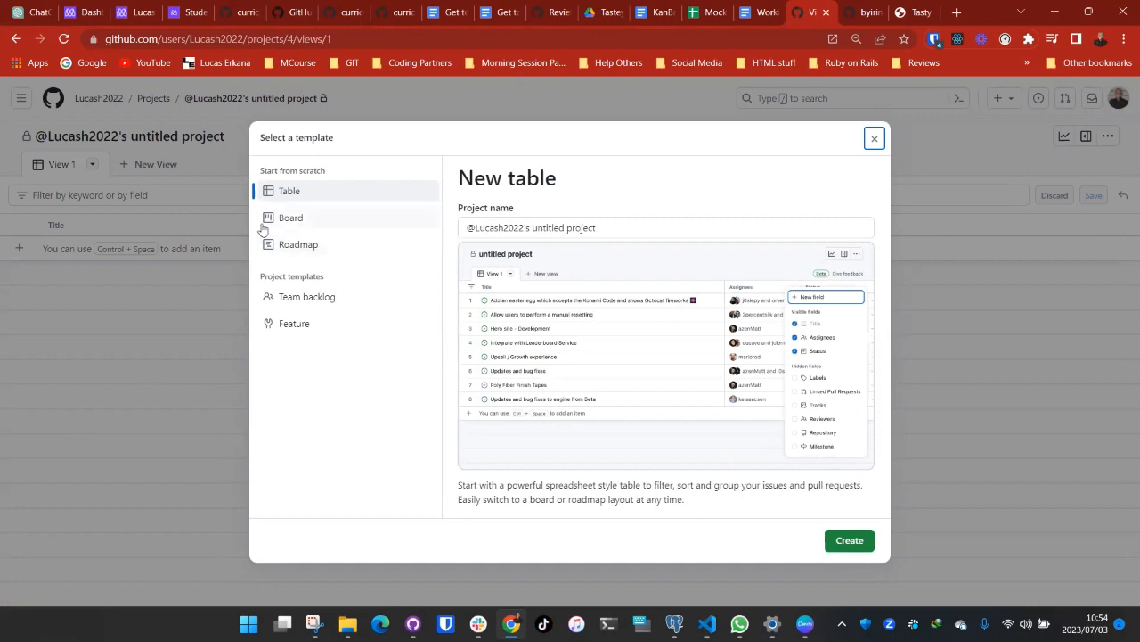
click(294, 219)
click(301, 245)
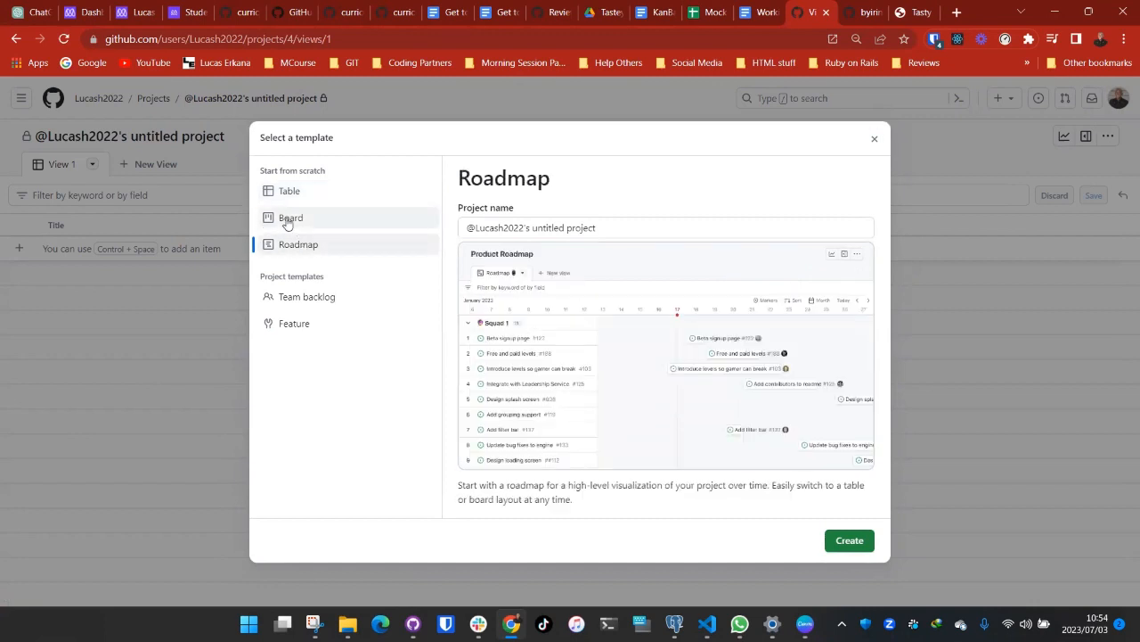
click(287, 224)
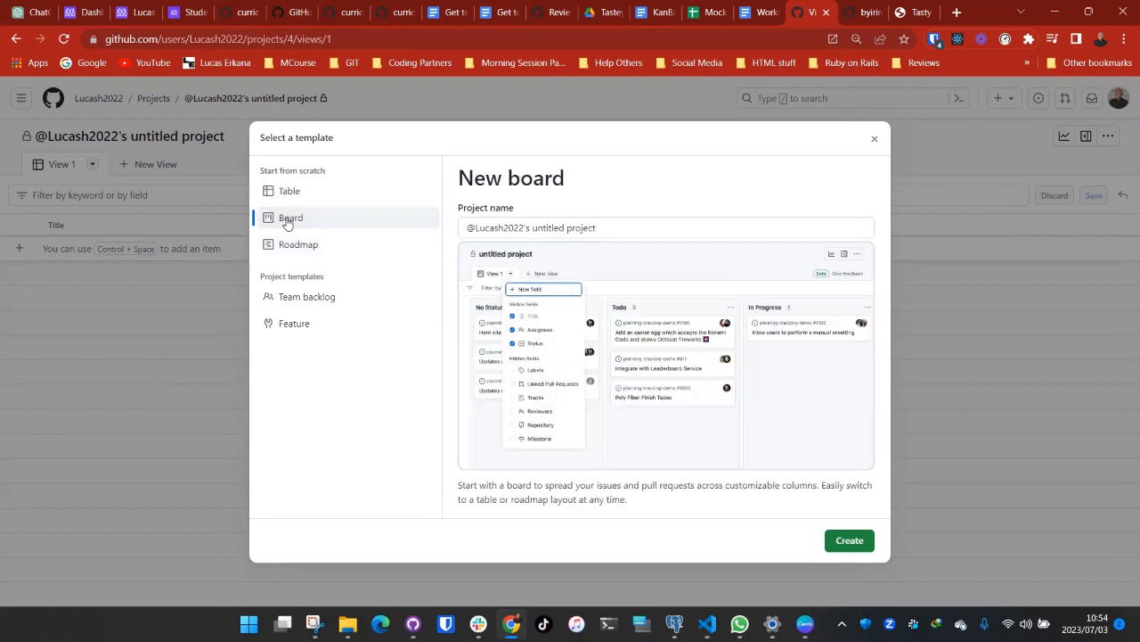
drag(632, 224, 531, 228)
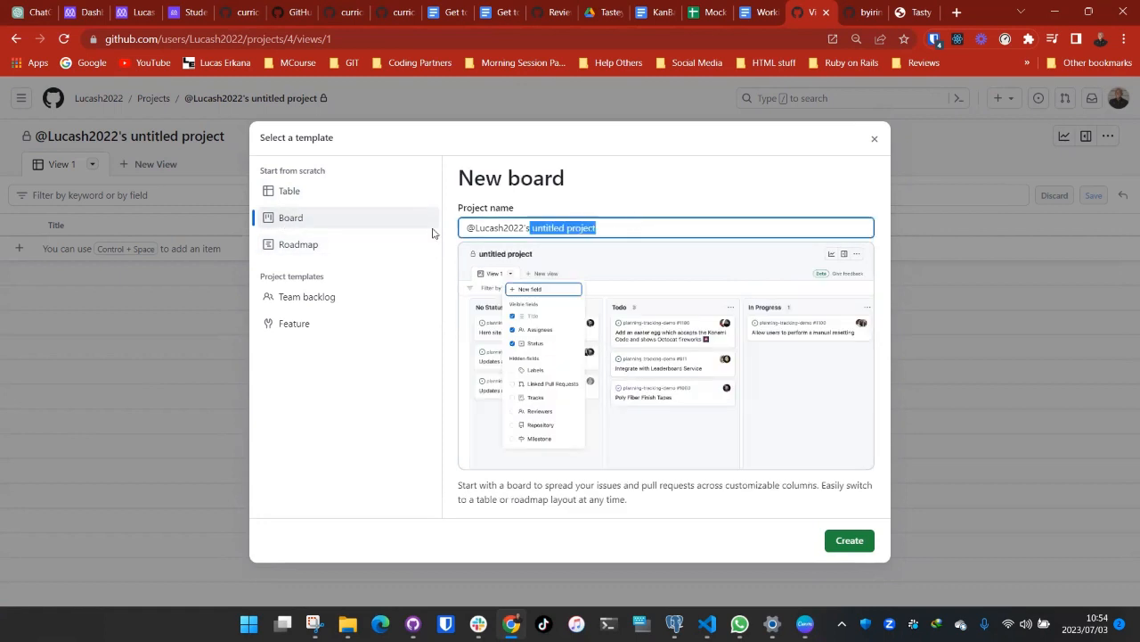
key(ctrl+a)
text(T)
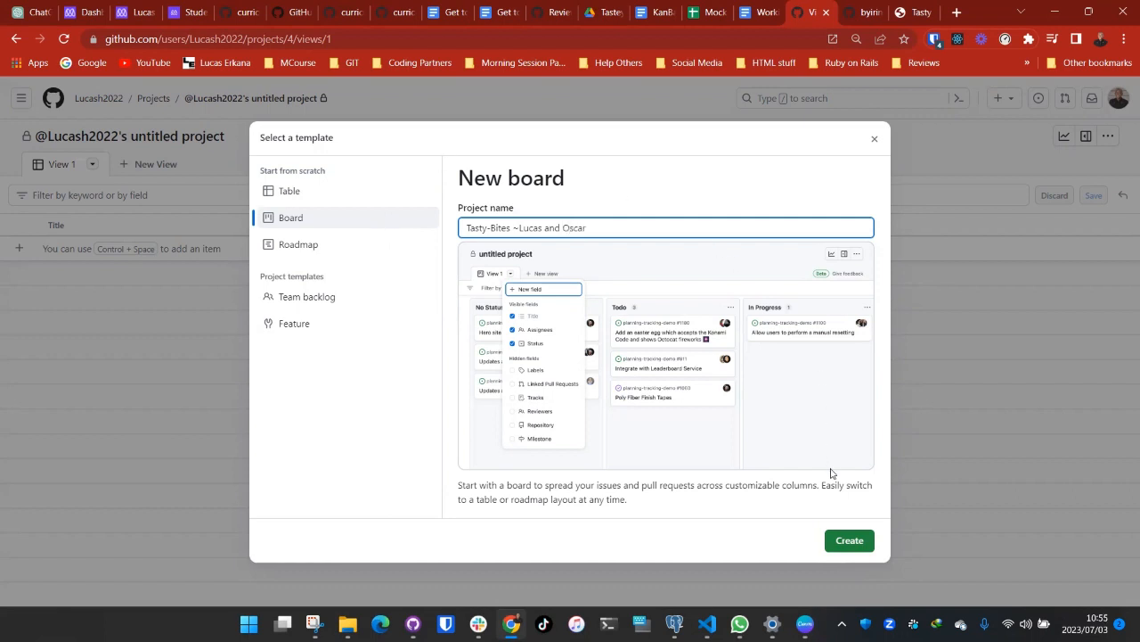
click(855, 540)
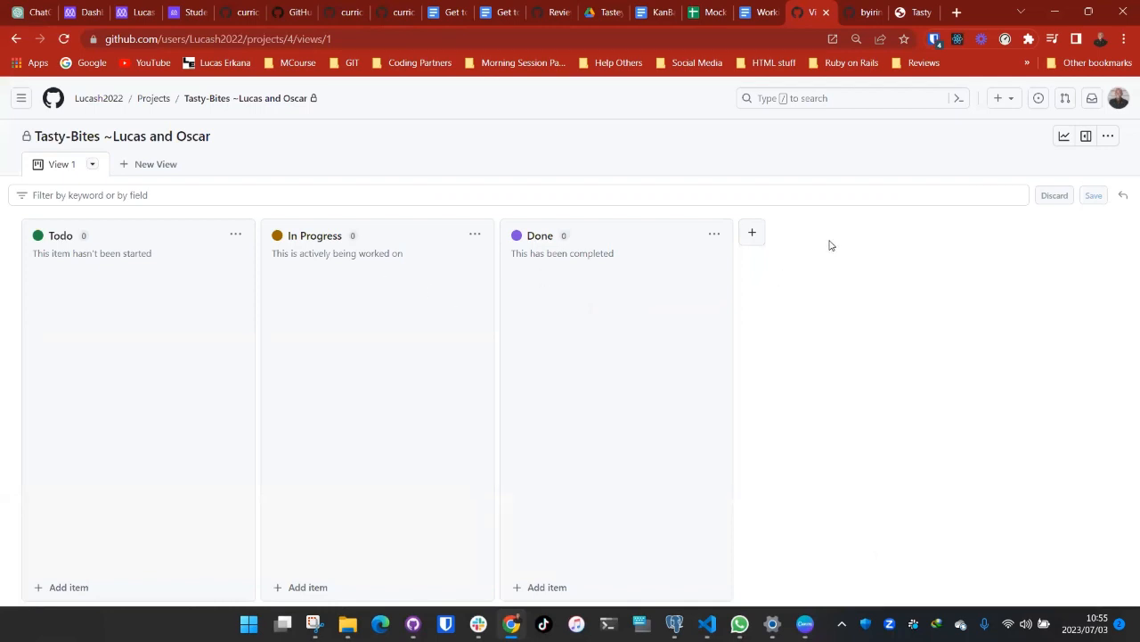
Step: Change the Todo column's color to purple and save it
click(235, 236)
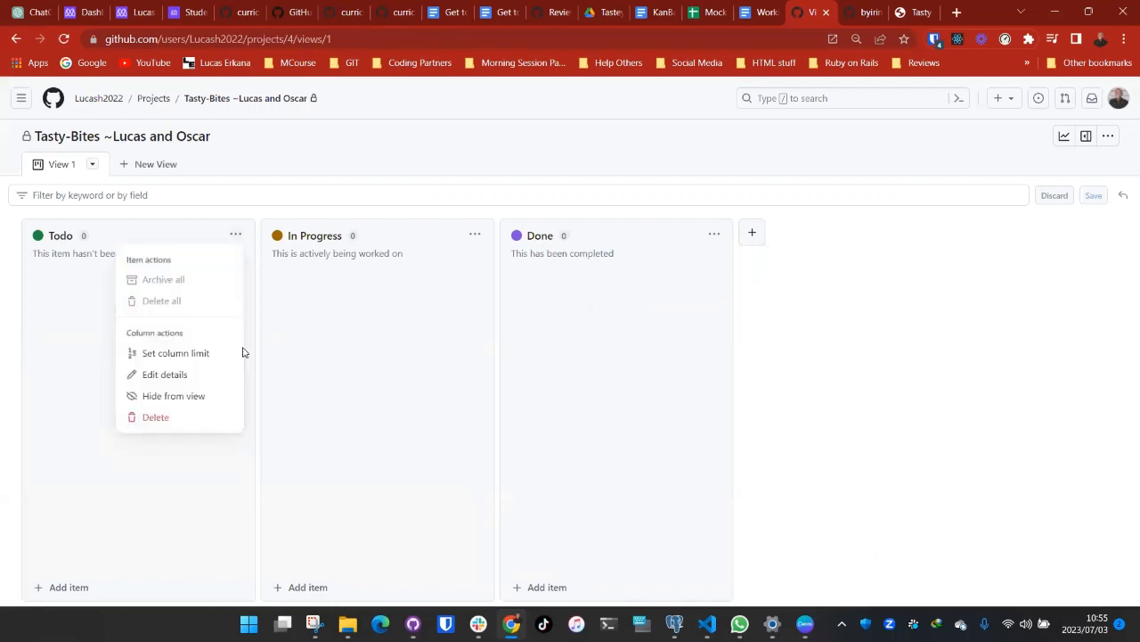
click(165, 374)
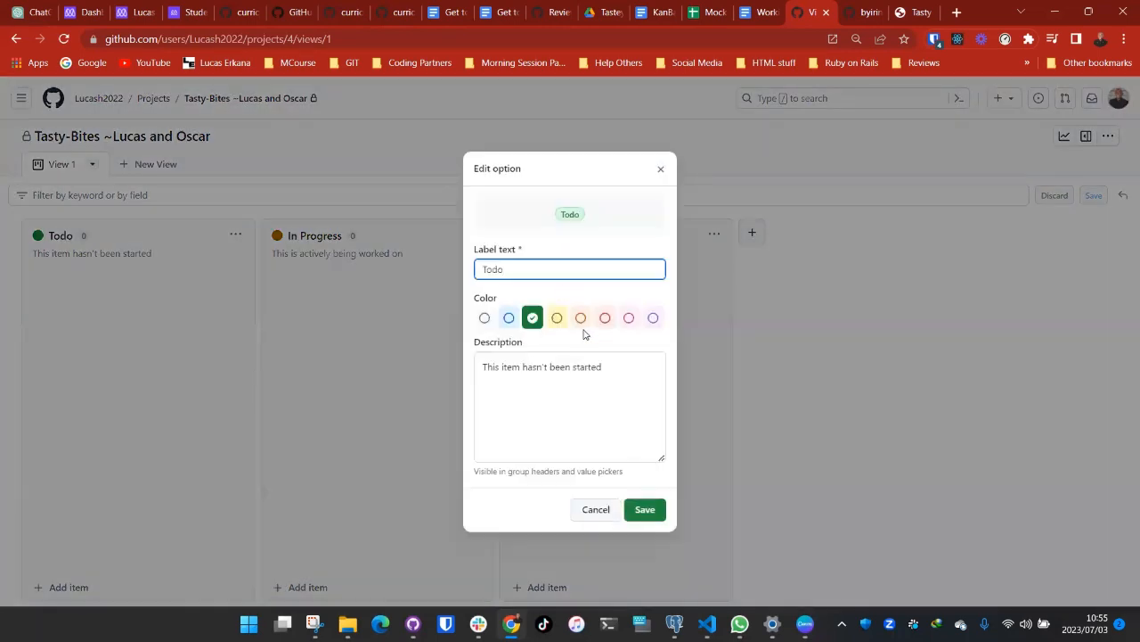
click(655, 319)
click(635, 509)
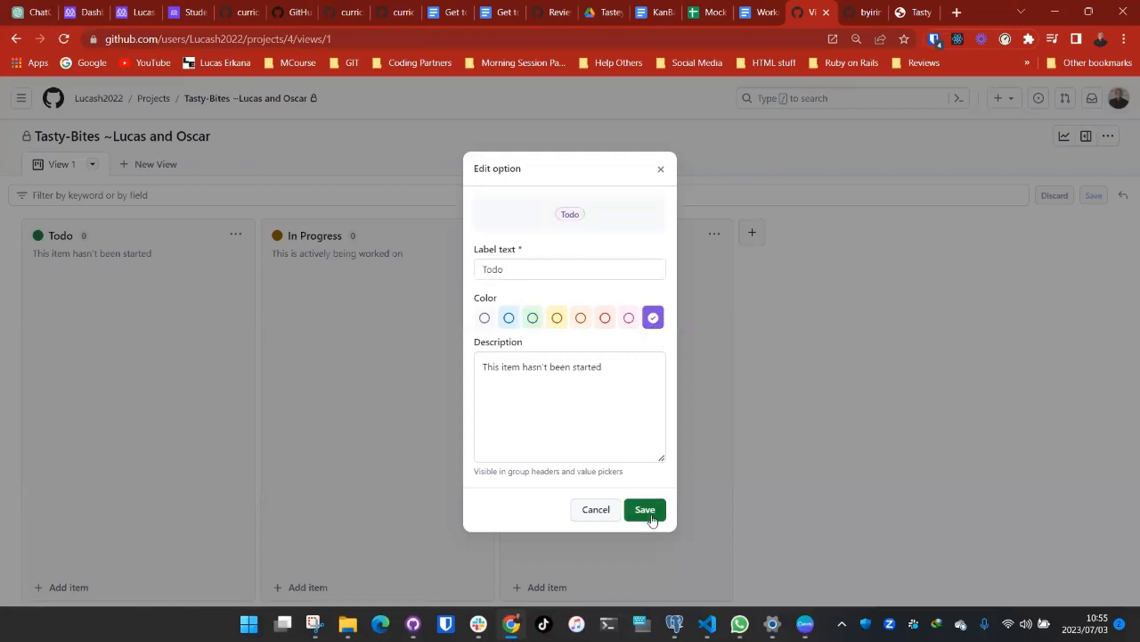
Step: Change the Done column's color to green and save it
click(477, 236)
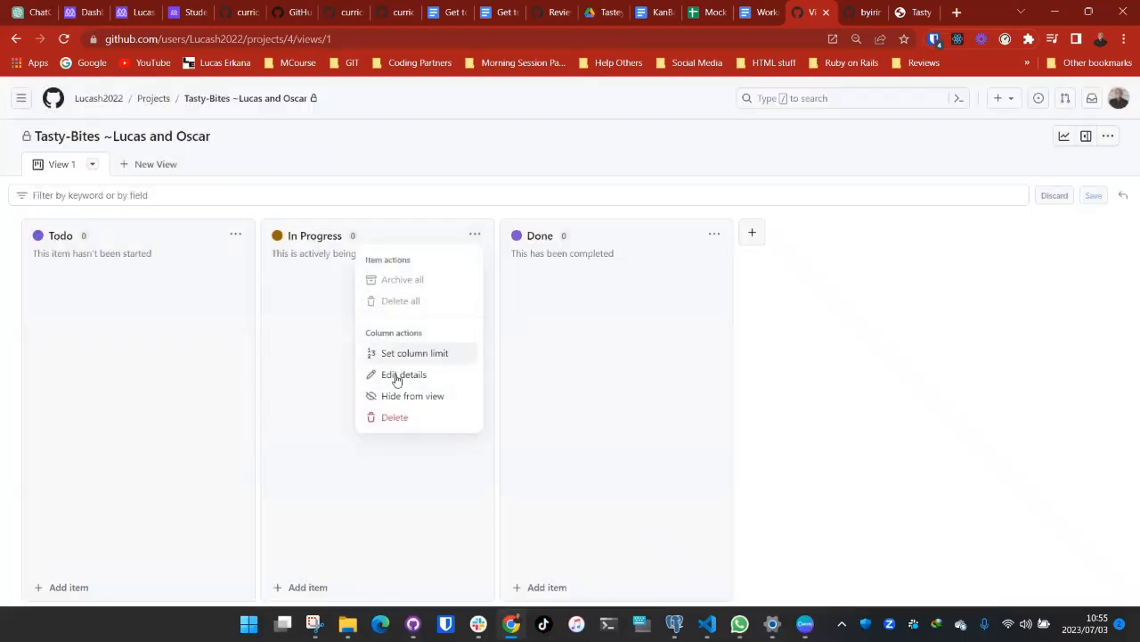
click(714, 234)
click(714, 234)
click(651, 375)
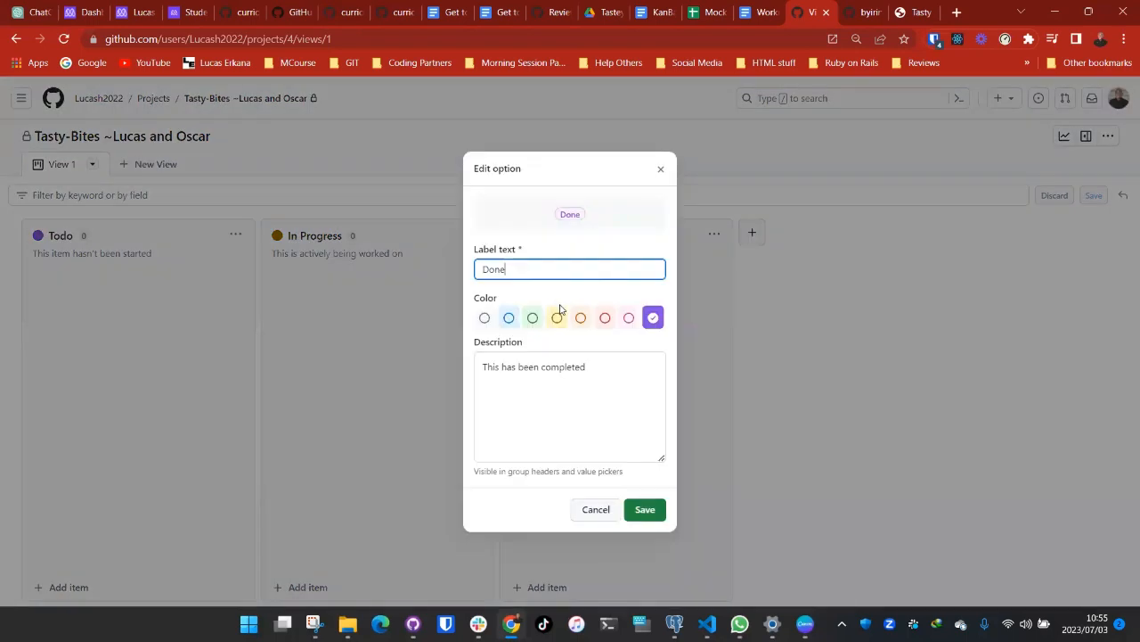
click(529, 321)
click(641, 509)
Step: Add a blue column labelled "In review" with the description "This item is being reviewed"
click(753, 234)
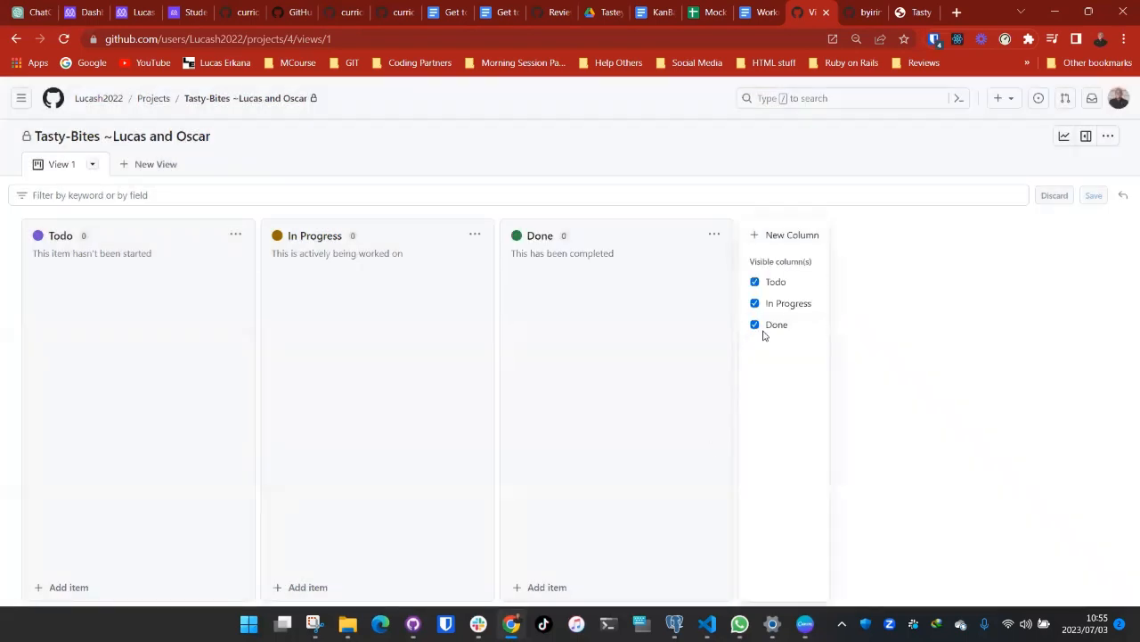
click(785, 242)
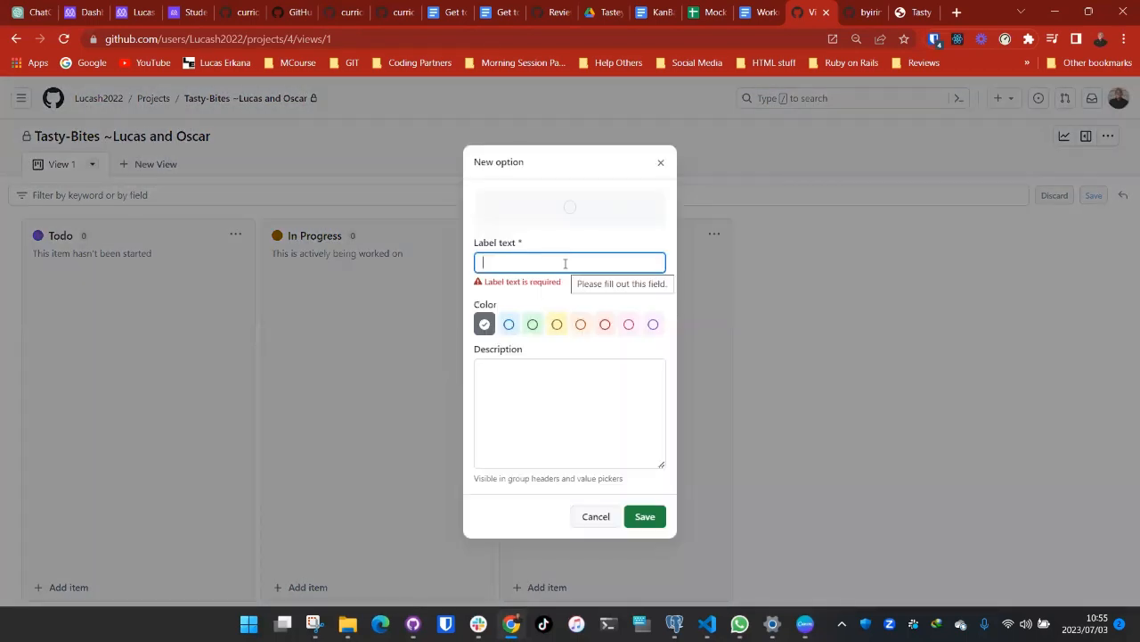
text(In)
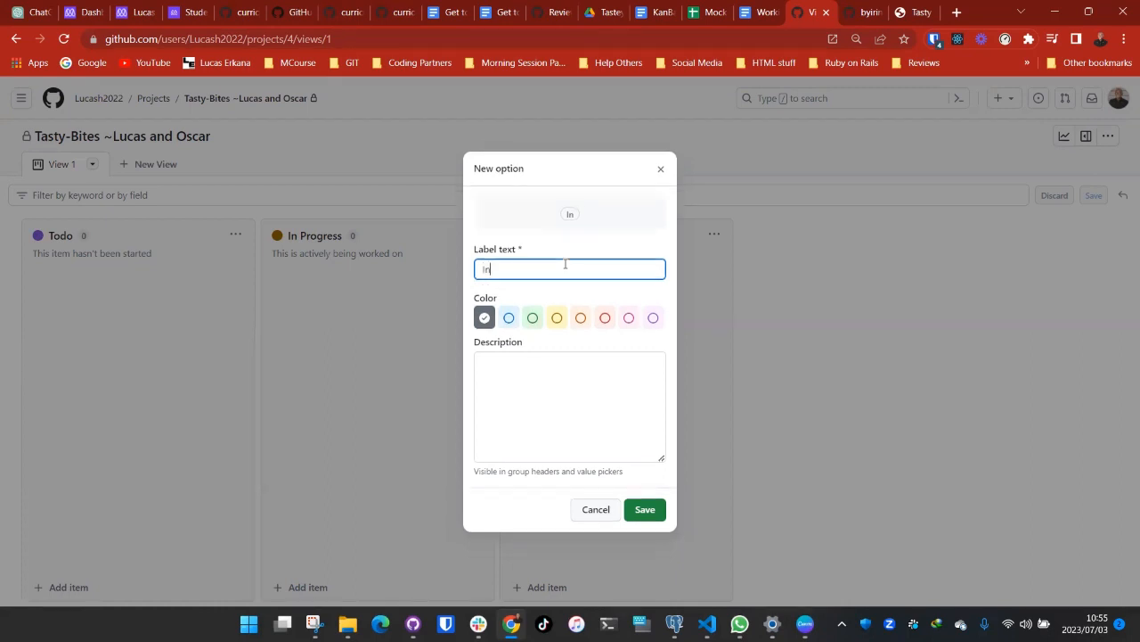
text(iew)
click(508, 318)
click(532, 373)
text(This item has be)
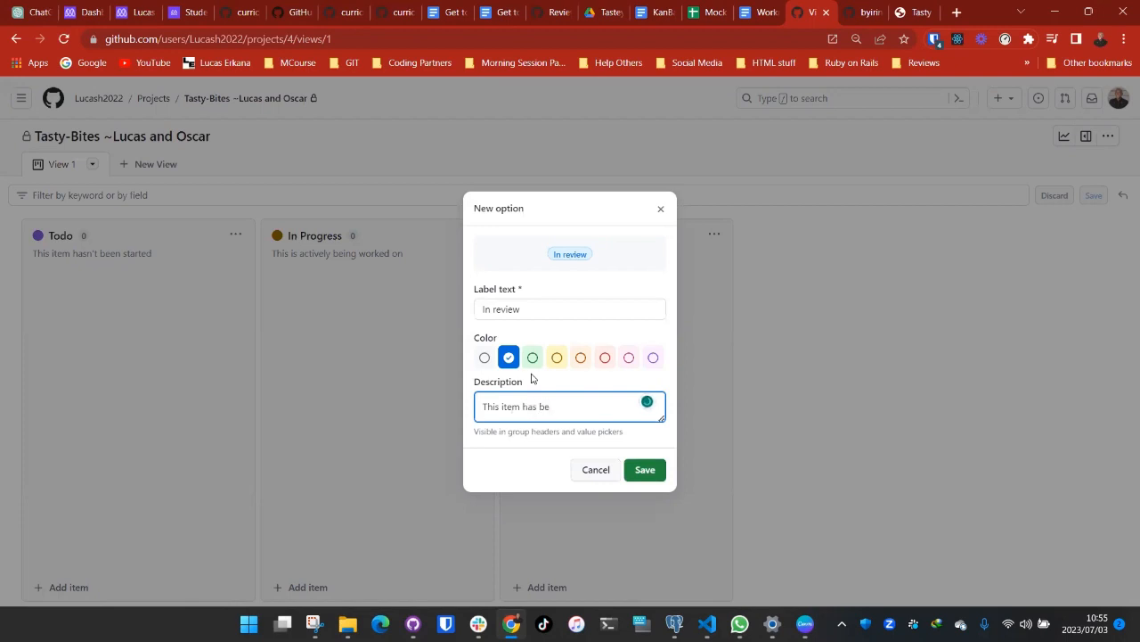
key(BackSpace)
key(BackSpace)
key(BackSpace)
key(BackSpace)
key(BackSpace)
key(BackSpace)
text(is being reviewed)
click(647, 470)
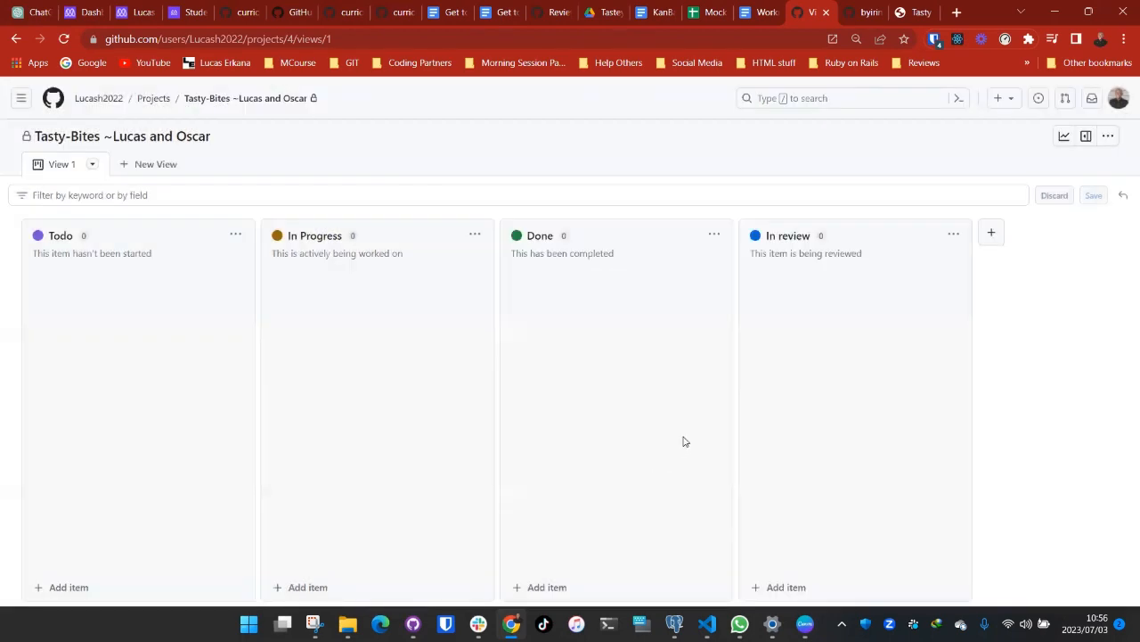
Step: Rearrange the board columns in the order Todo, In Progress, In review, Done
drag(927, 233, 374, 253)
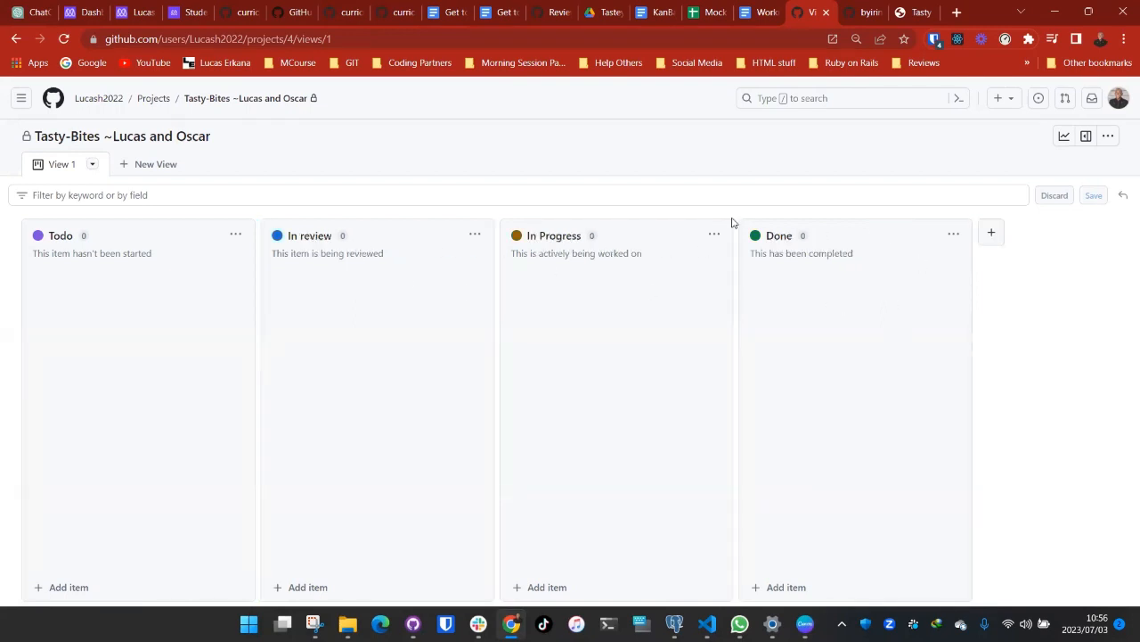
drag(473, 275, 695, 267)
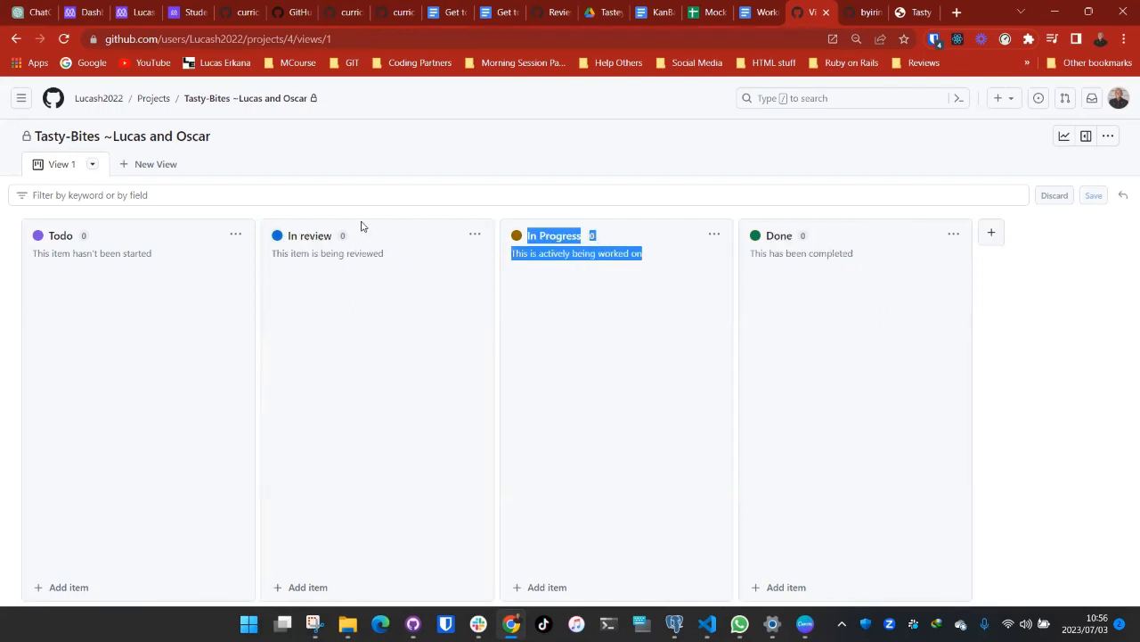
drag(570, 235, 234, 275)
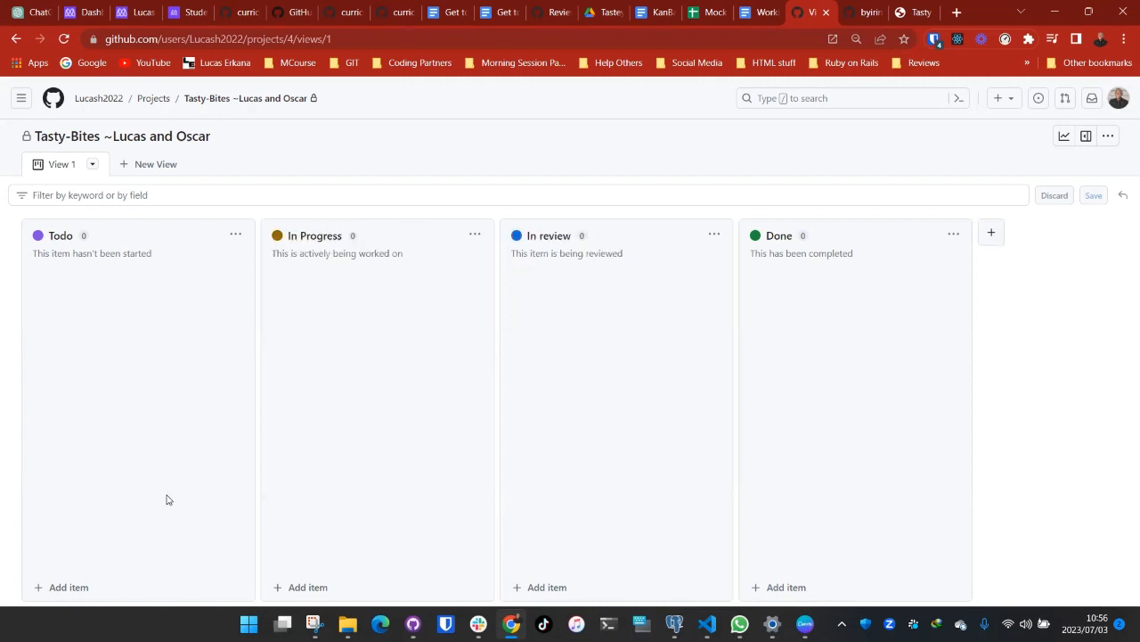
Step: Rename the board view "View 1" to "Backlog"
click(92, 165)
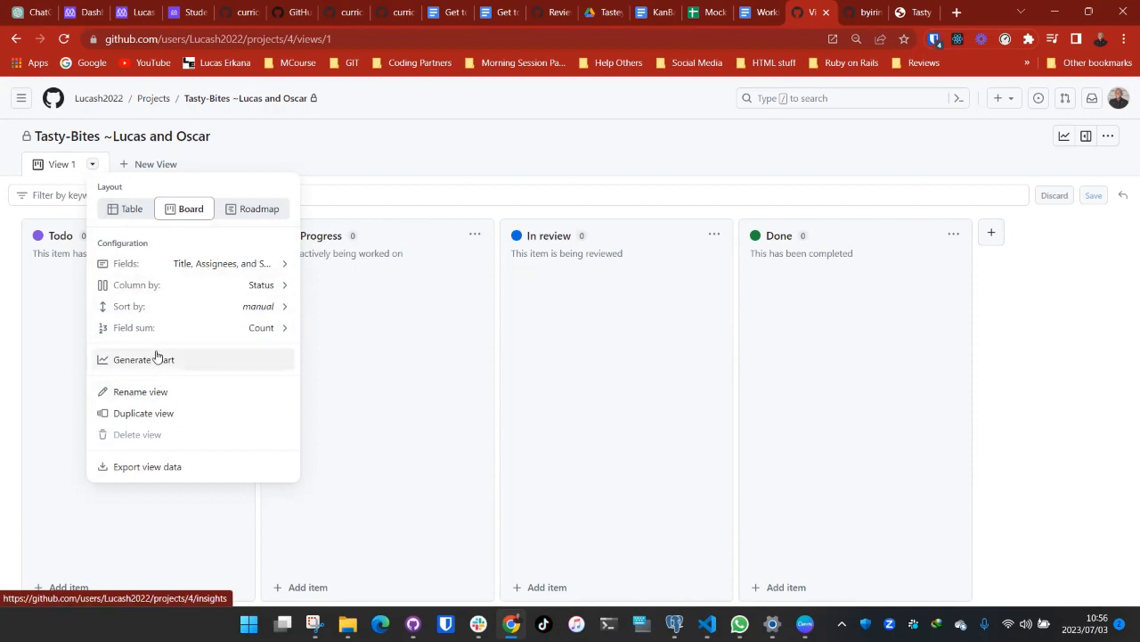
click(140, 394)
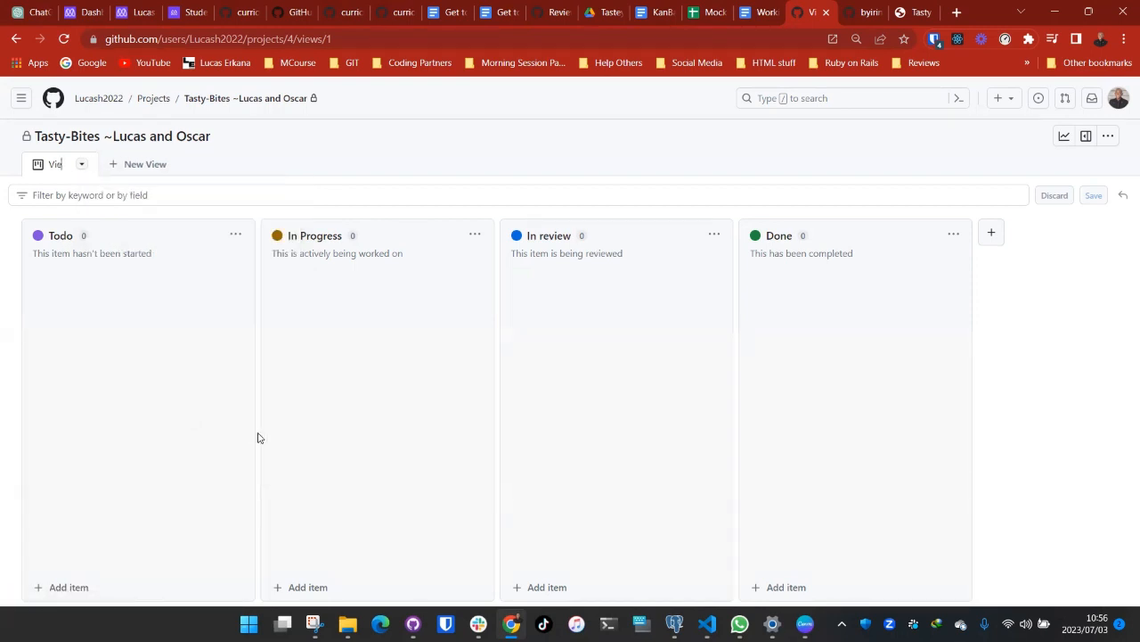
key(BackSpace)
key(BackSpace)
key(BackSpace)
text(Backl)
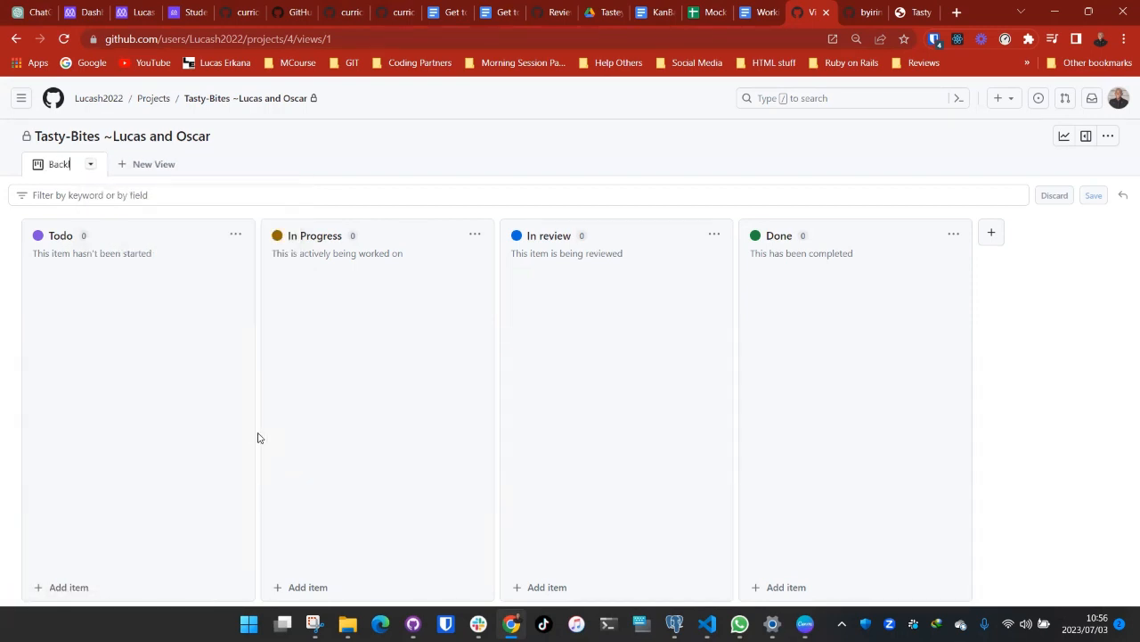
text(og)
key(Return)
Step: Add a new table-layout view to the project and name it "By Priority"
click(130, 167)
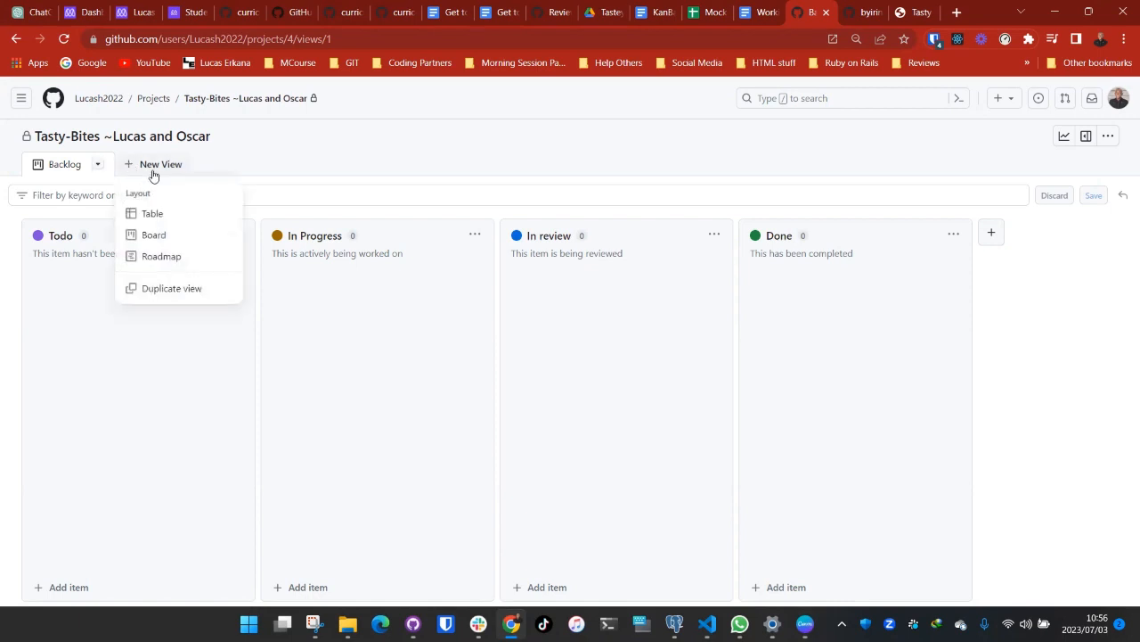
click(143, 221)
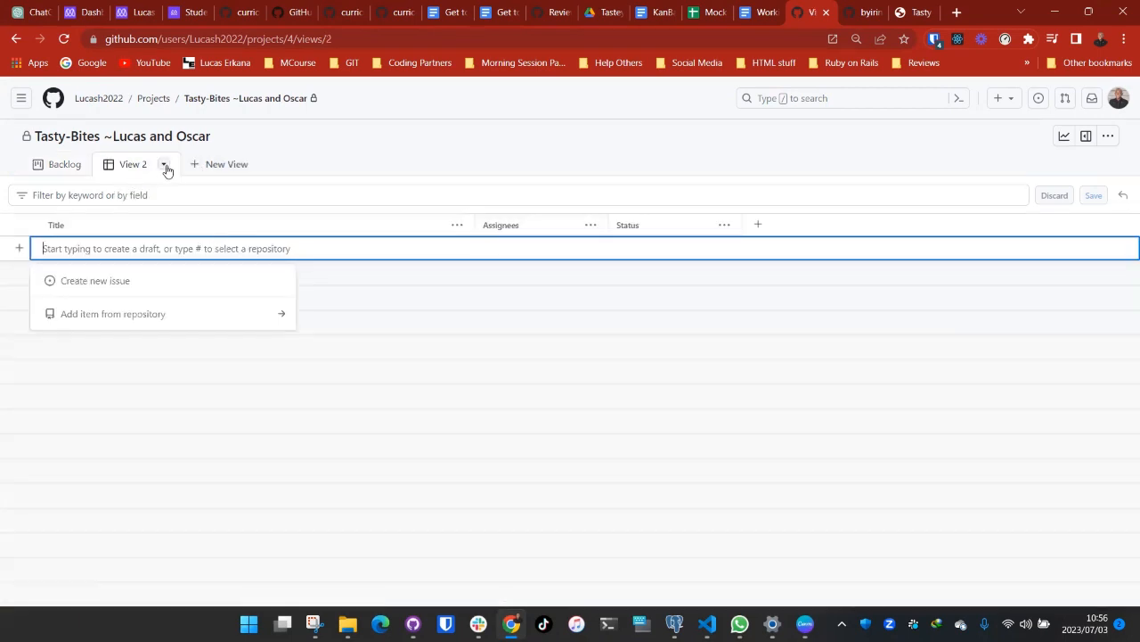
click(164, 165)
click(218, 371)
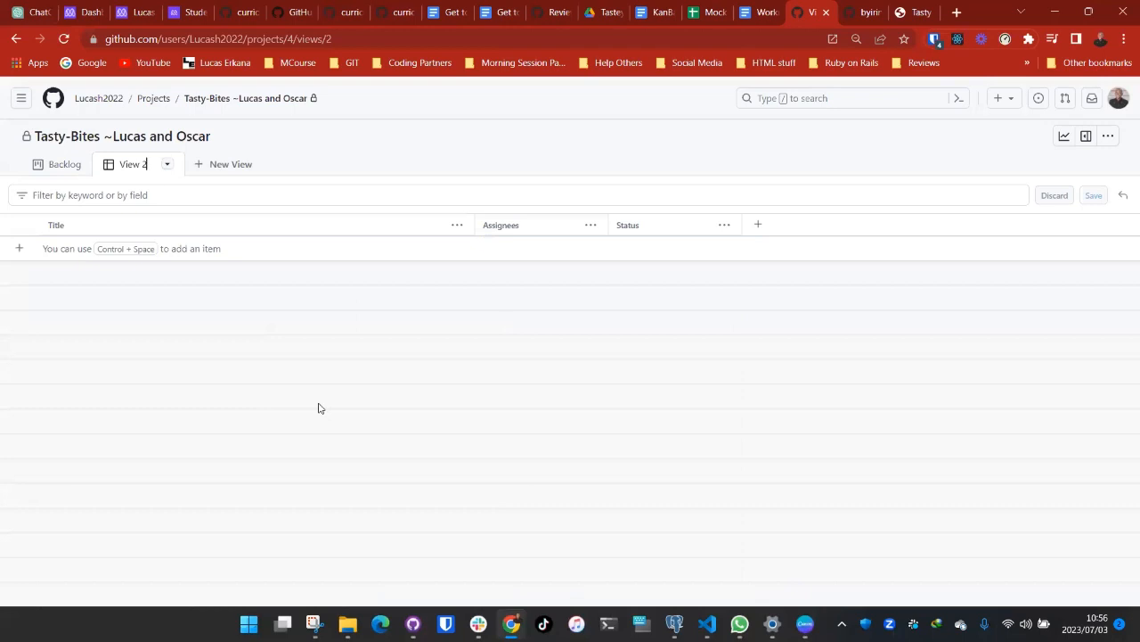
text(By)
key(BackSpace)
key(BackSpace)
key(BackSpace)
key(BackSpace)
key(BackSpace)
key(BackSpace)
key(BackSpace)
key(BackSpace)
text(By Priority)
key(Return)
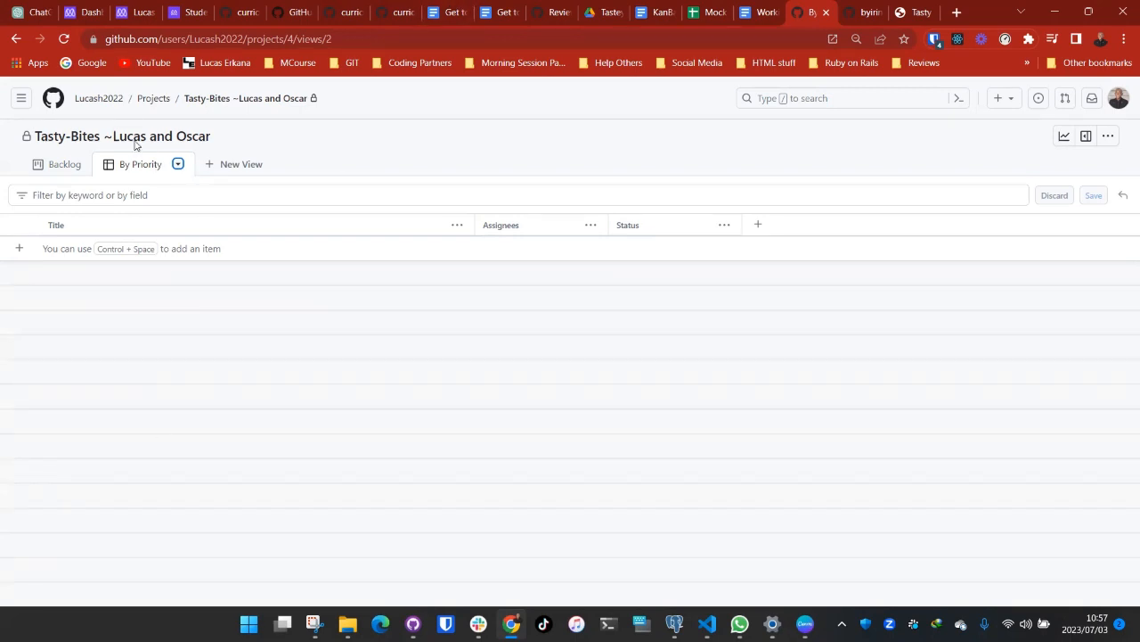
Step: Add another table-layout view named "By Size" and return to the Backlog view
click(44, 165)
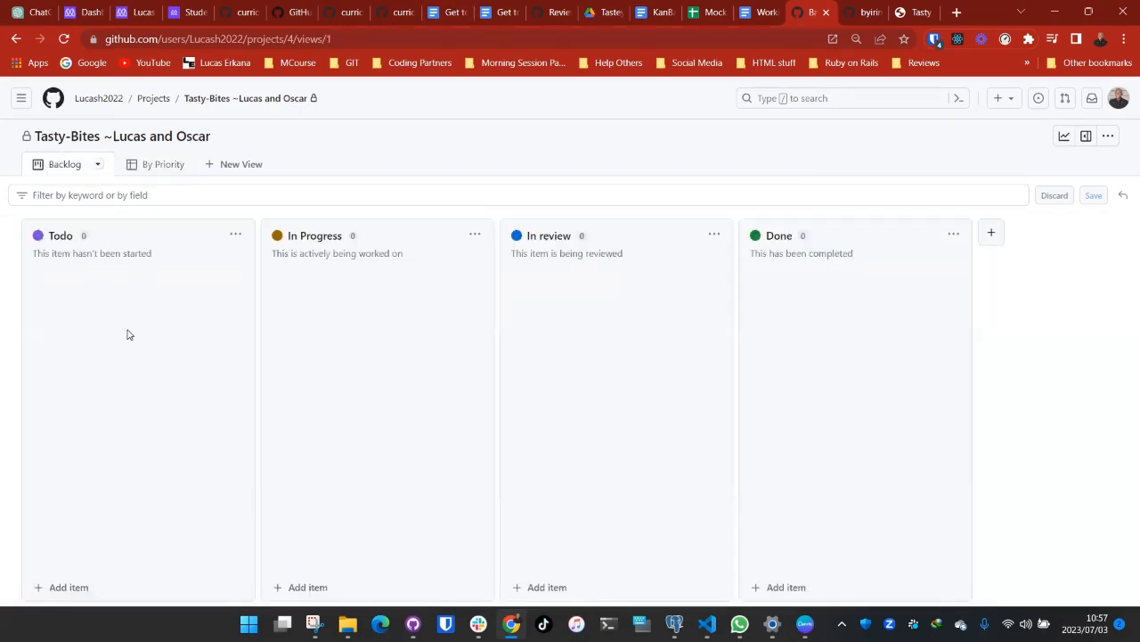
click(160, 164)
click(211, 164)
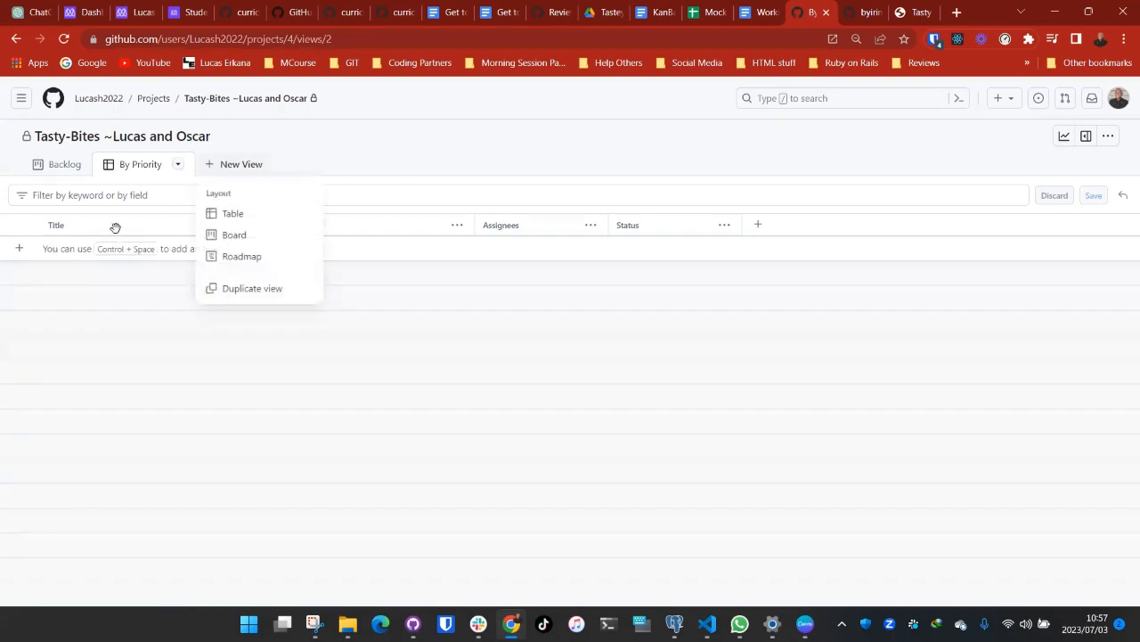
click(219, 214)
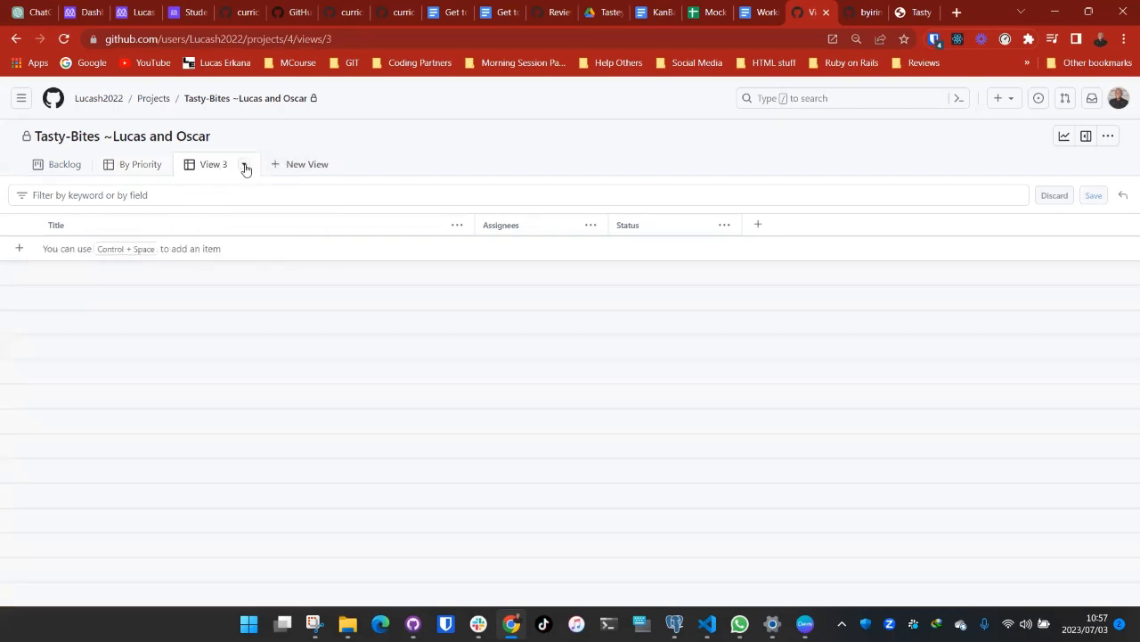
click(243, 164)
click(295, 370)
text(By Size)
key(Return)
click(245, 165)
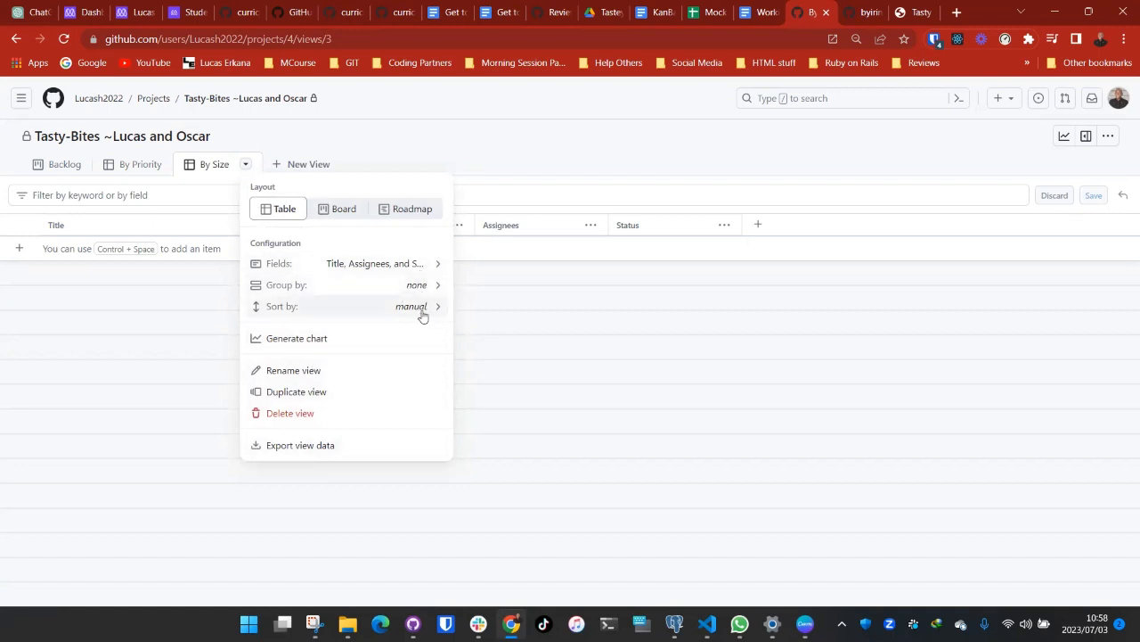
click(151, 244)
click(138, 169)
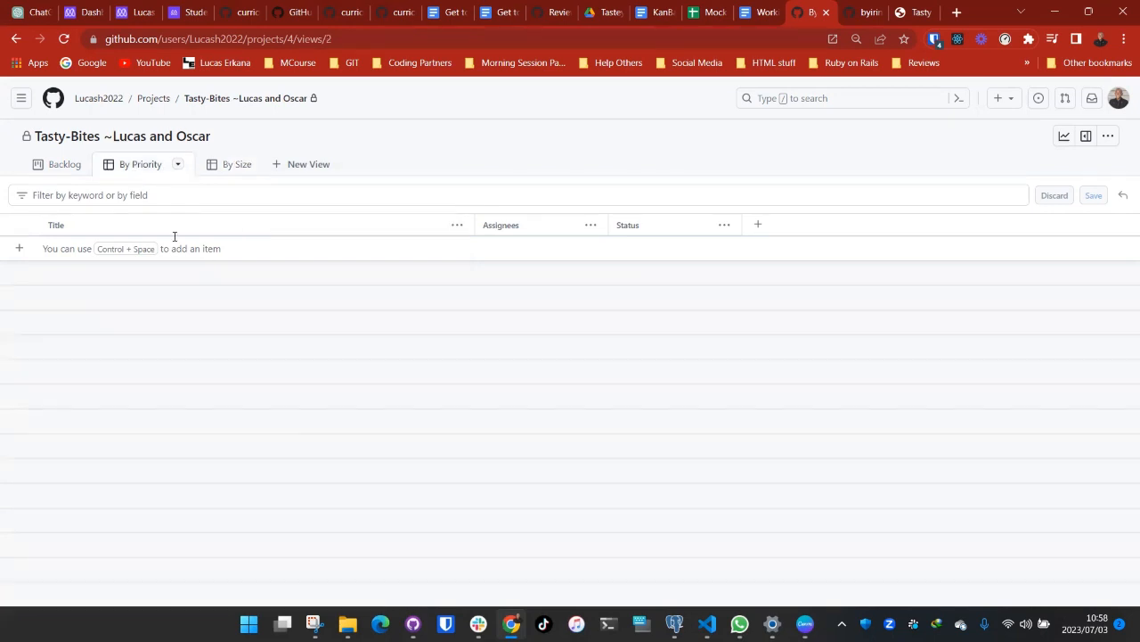
click(41, 166)
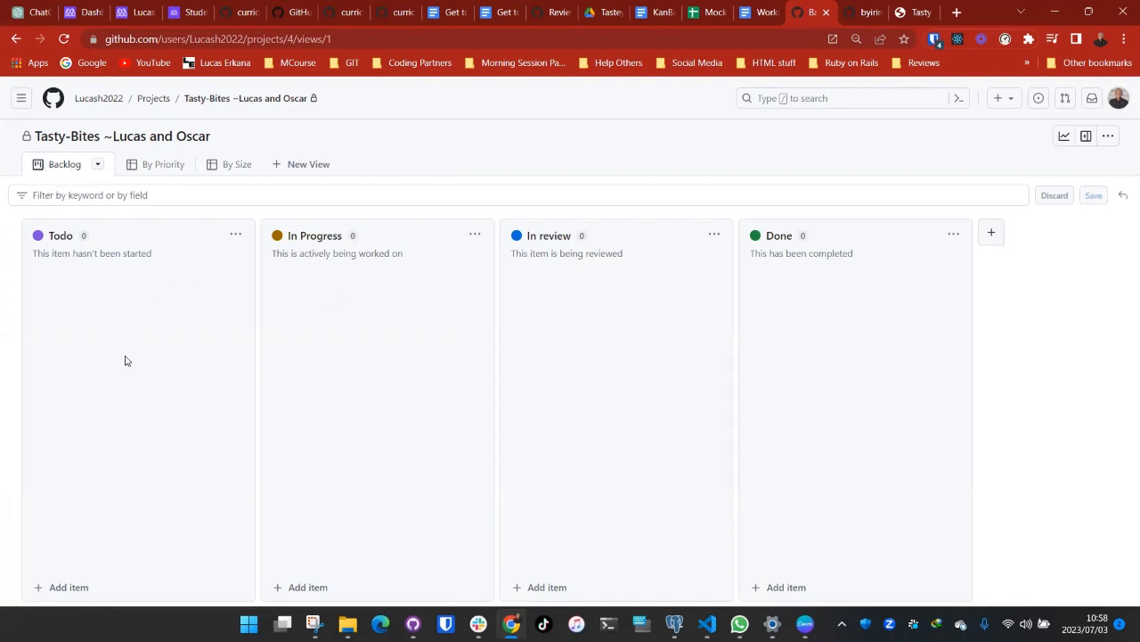
Step: Switch to the KanBan Setup document in Google Docs and read through its list of tasks and team member assignments
click(754, 20)
scroll(598, 316, down, 5)
scroll(600, 316, up, 3)
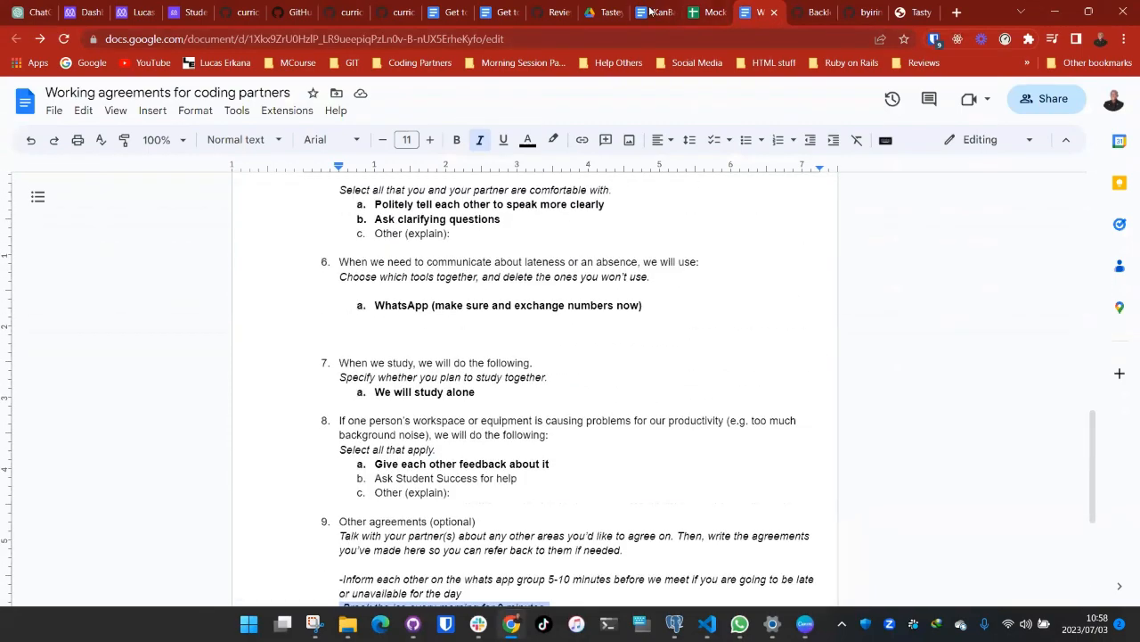
drag(650, 10, 772, 15)
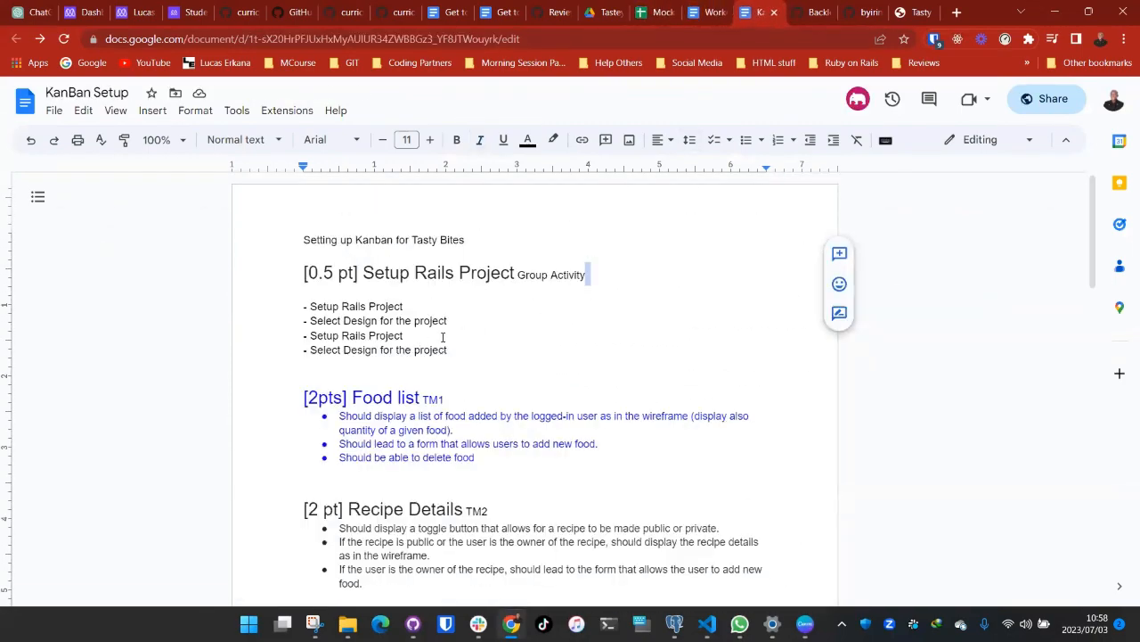
scroll(647, 339, down, 8)
scroll(624, 352, up, 8)
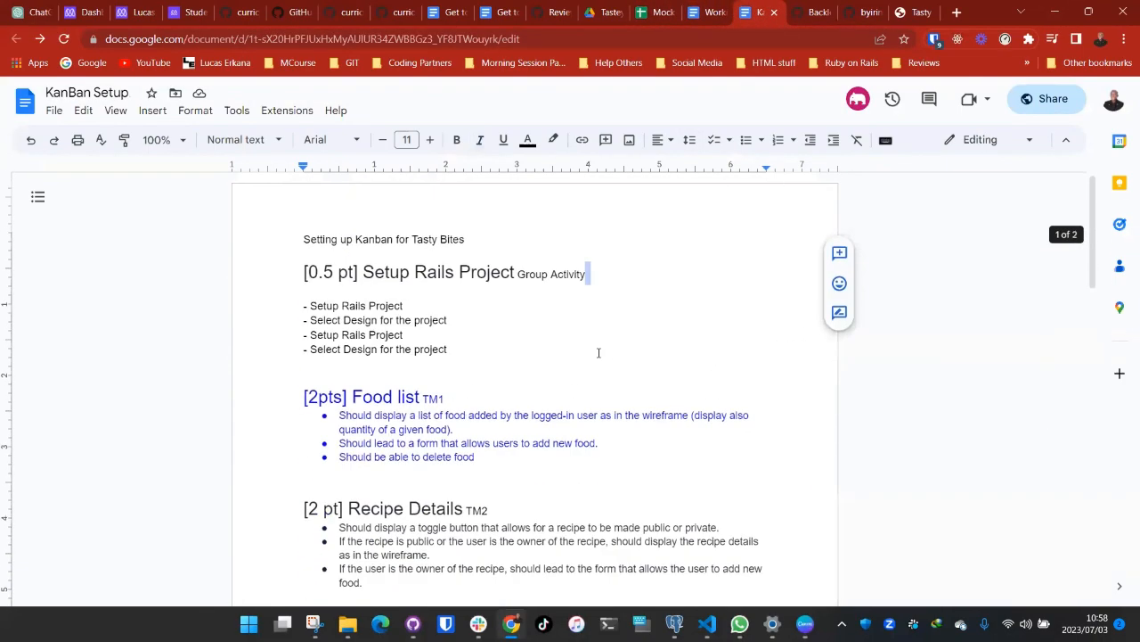
scroll(578, 351, down, 2)
scroll(578, 350, up, 2)
click(307, 278)
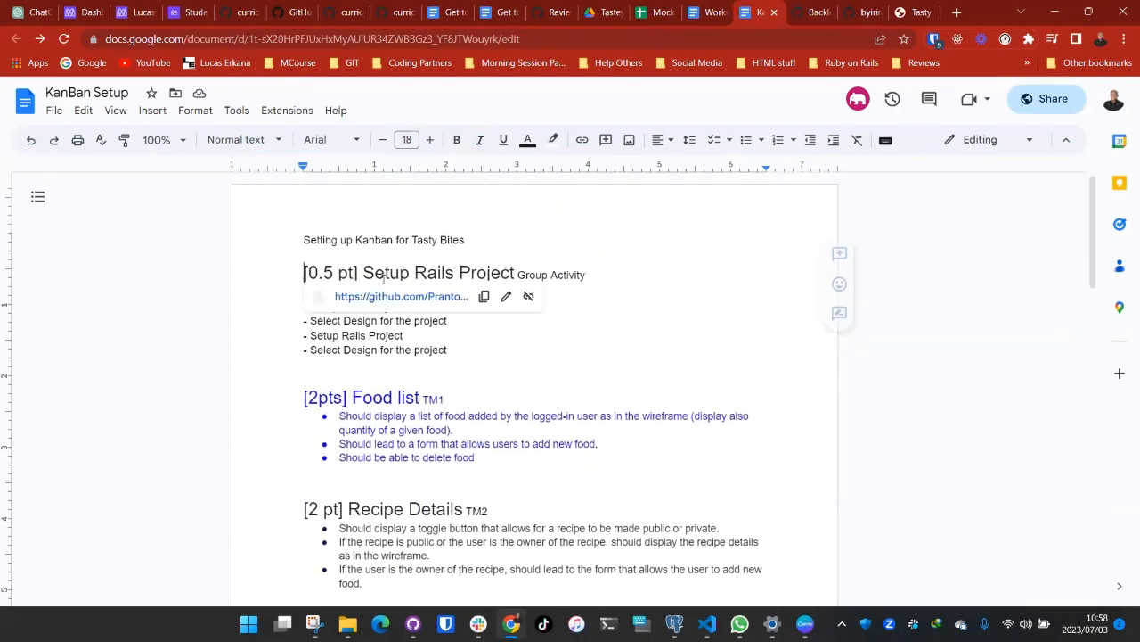
scroll(535, 323, down, 10)
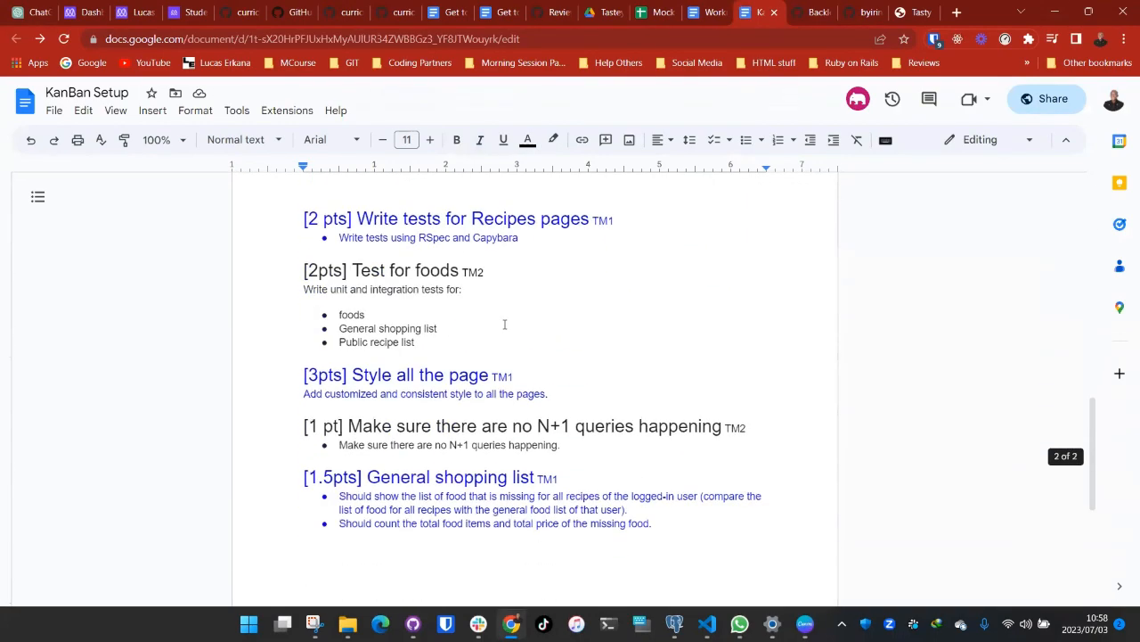
scroll(507, 328, up, 2)
scroll(507, 328, up, 10)
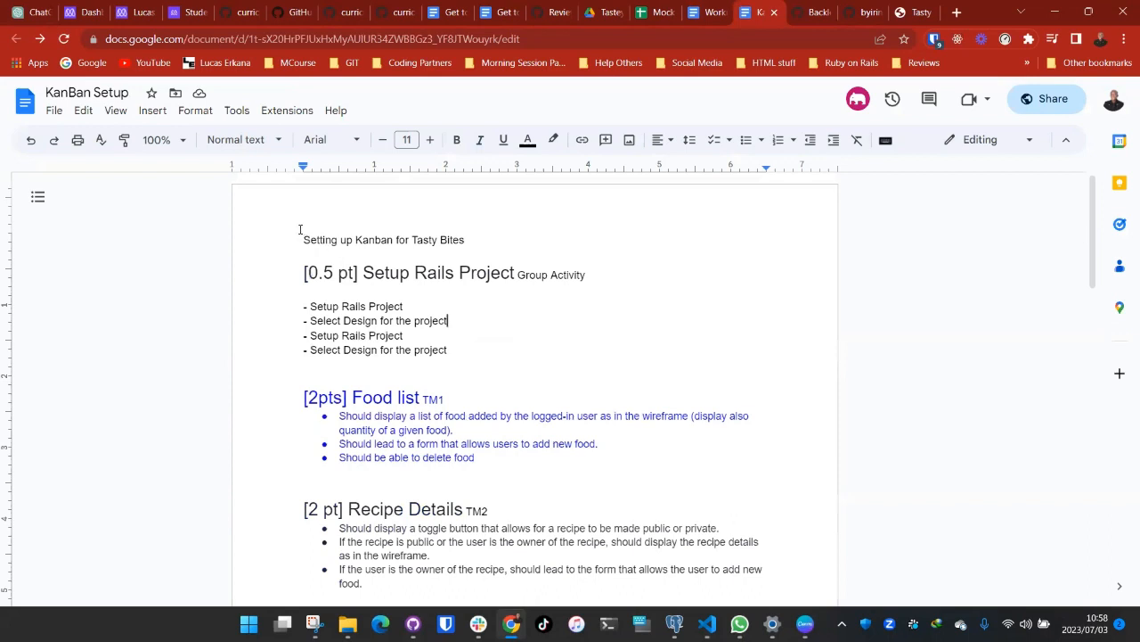
Step: Insert lines under the document's title defining TM1 as Team member 1 and TM2 as Team member 2, each with the member's first name
click(306, 241)
key(Return)
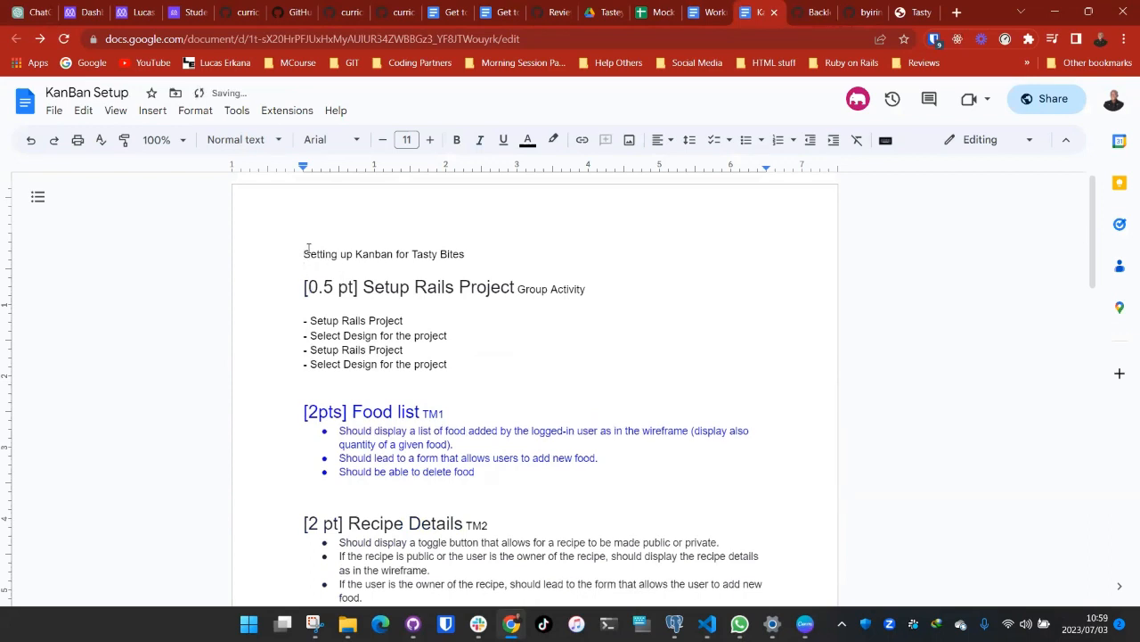
text(TM1= Team member 1)
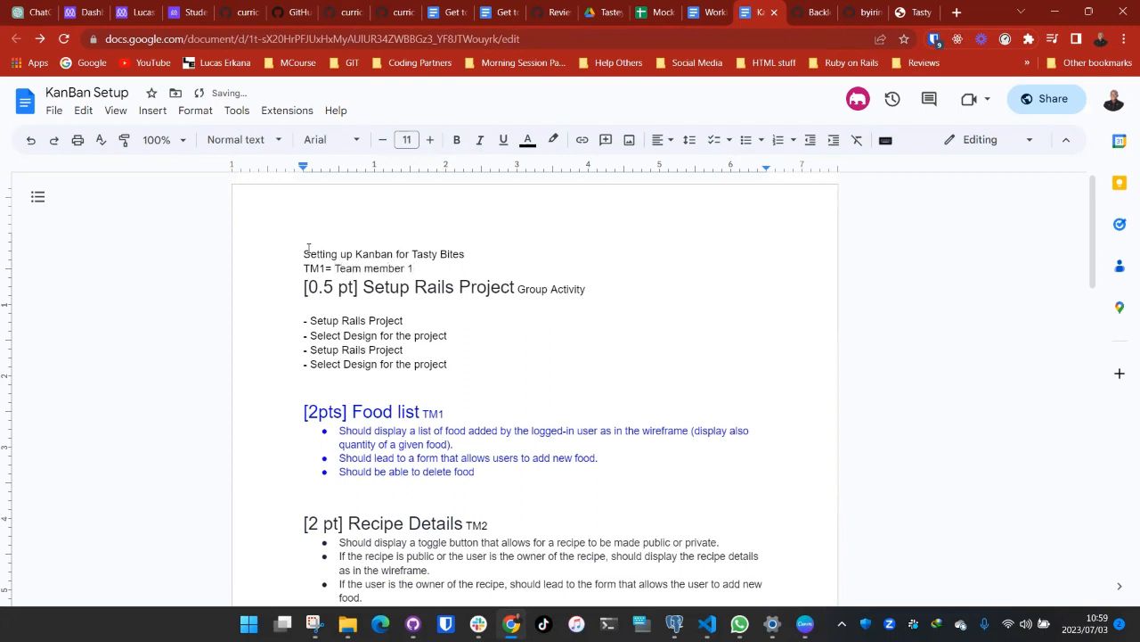
text(= Lucas)
key(Return)
text(T)
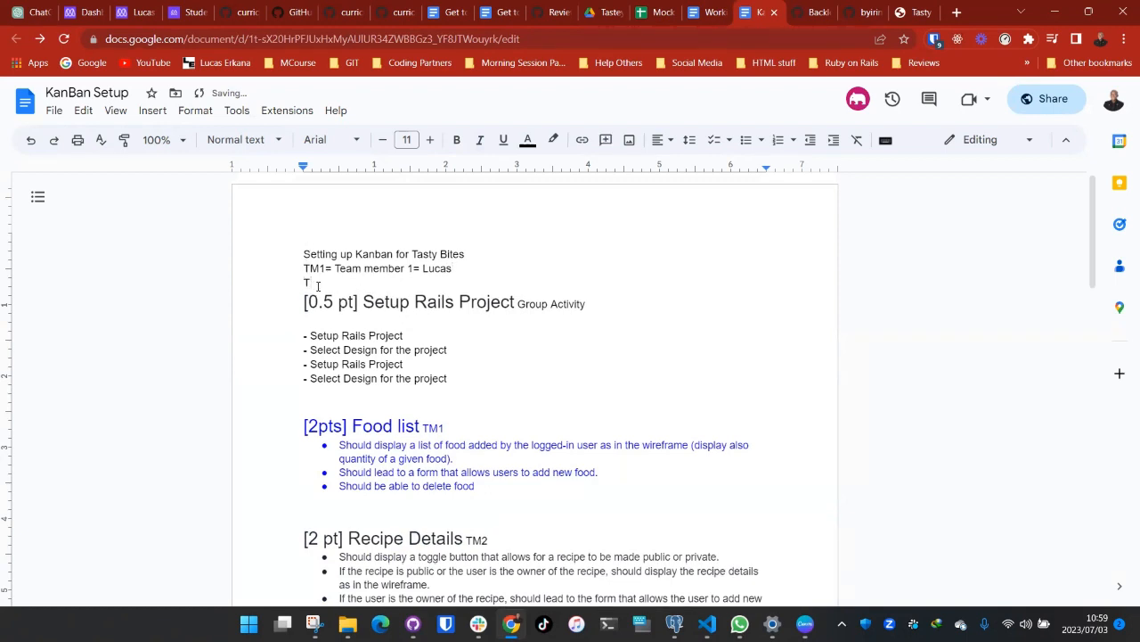
text(M2=Team member 2=)
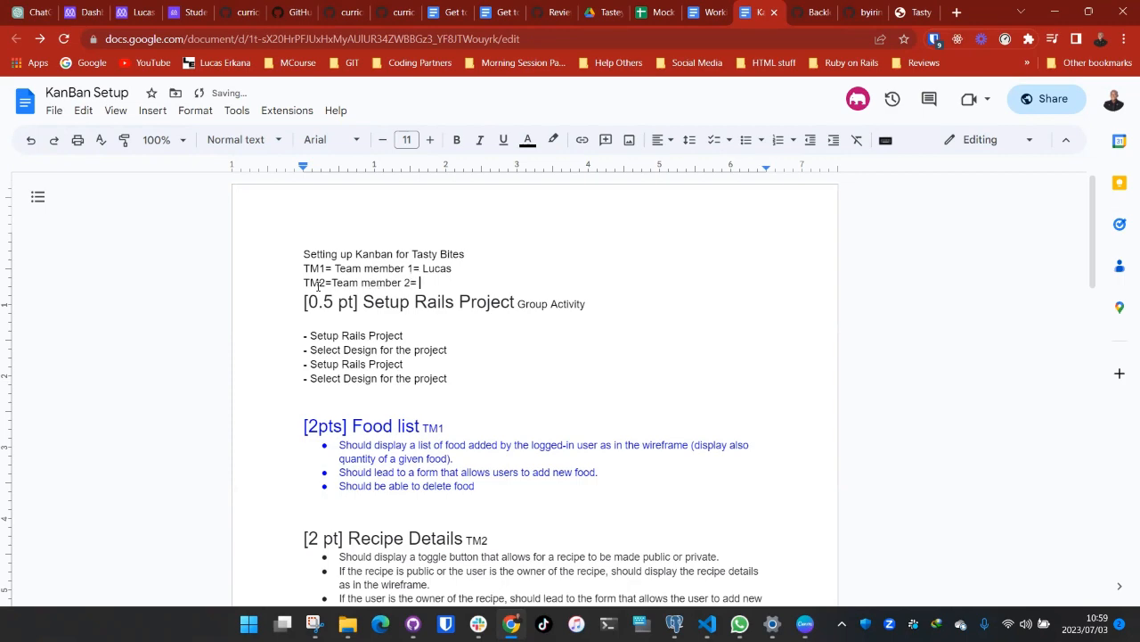
text( Oscar)
scroll(515, 278, down, 3)
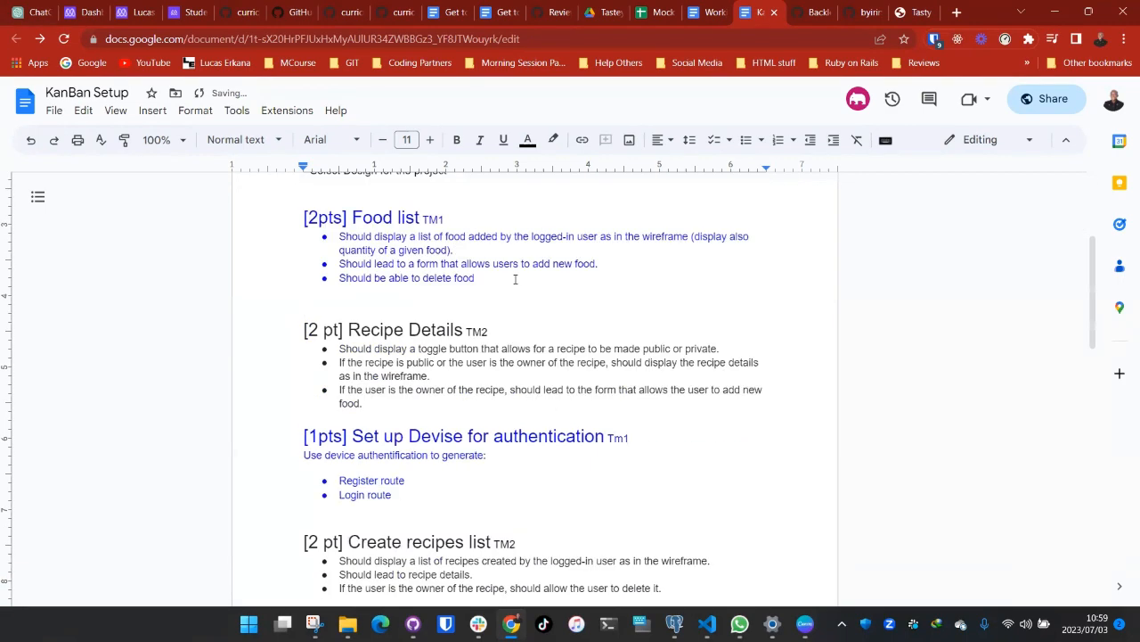
scroll(515, 279, up, 3)
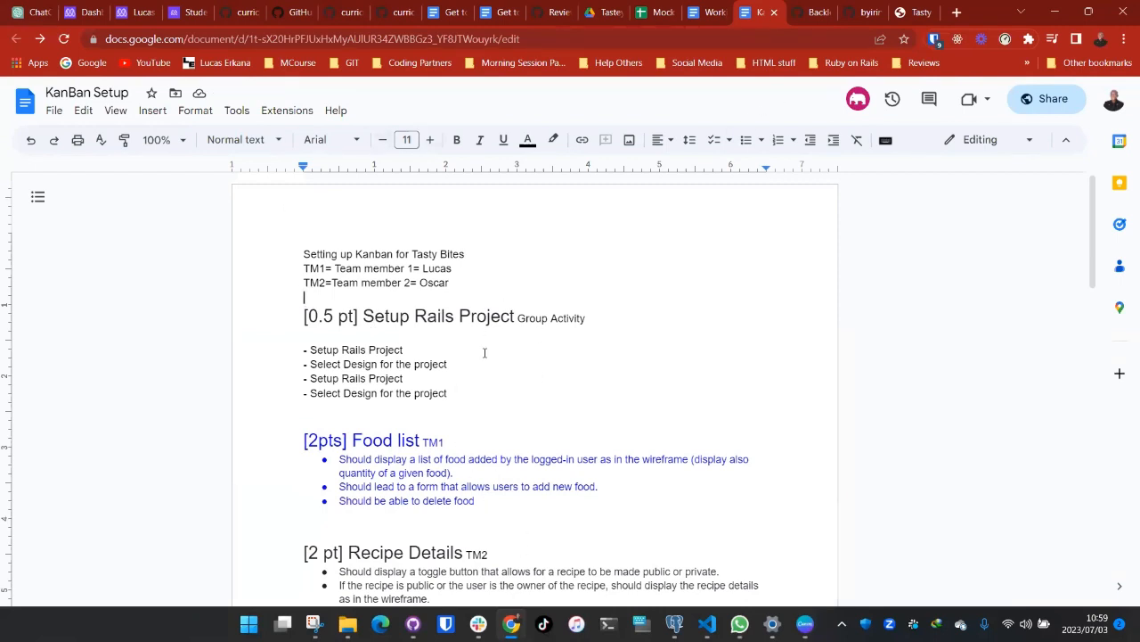
Step: Copy the heading "[0.5 pt] Setup Rails Project Group Activity" and add it as a draft item in the GitHub board's Todo column
click(314, 317)
drag(304, 316, 588, 315)
key(ctrl+c)
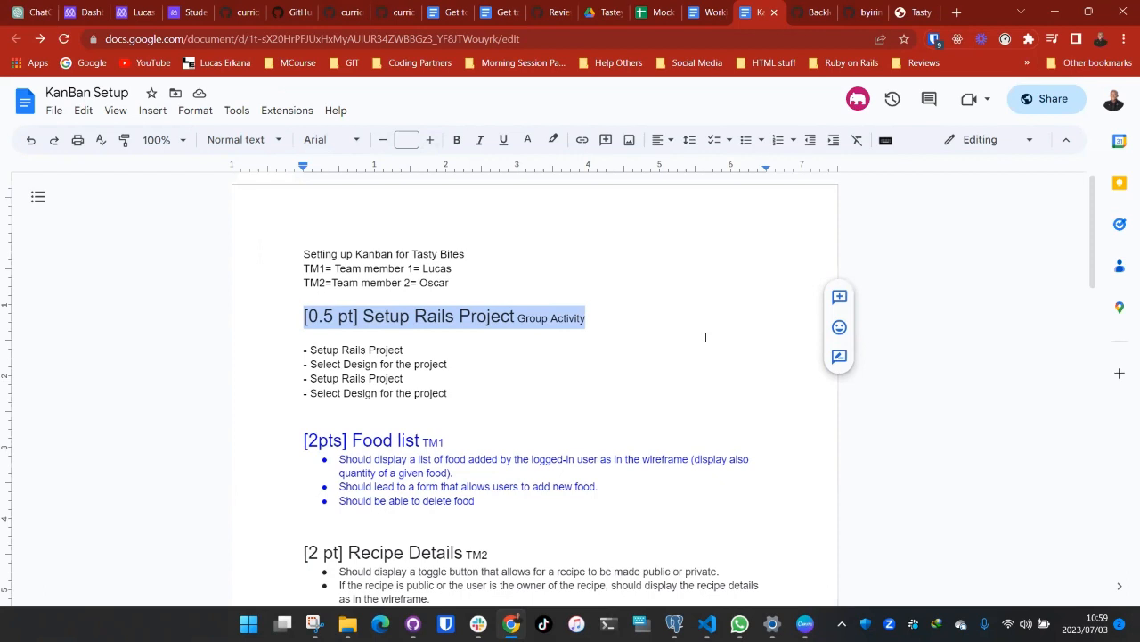
click(811, 12)
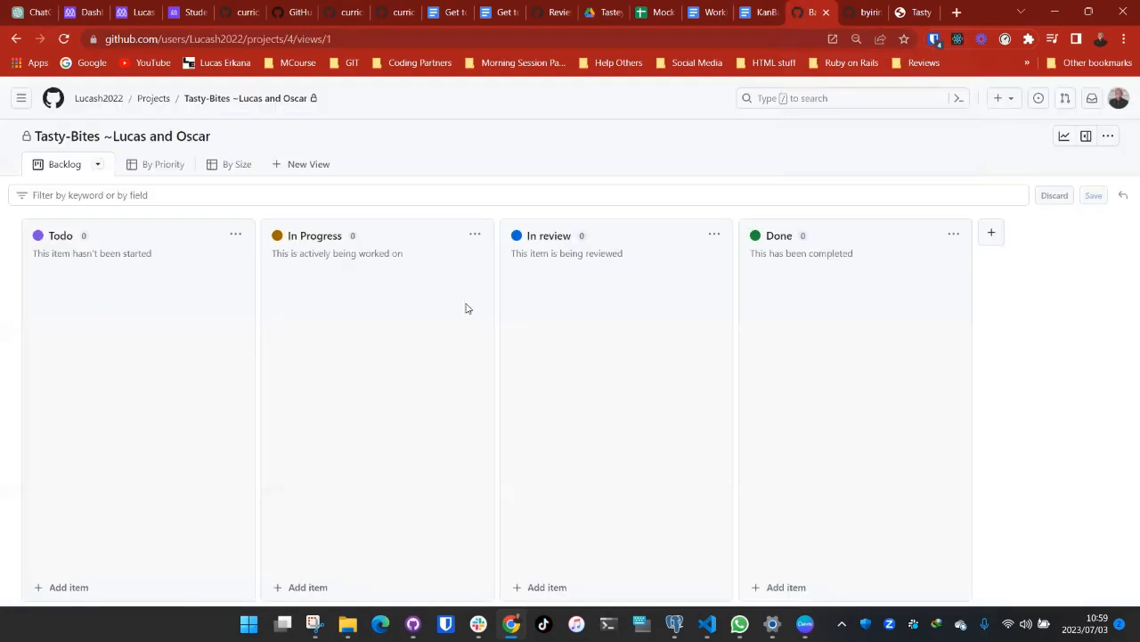
click(42, 587)
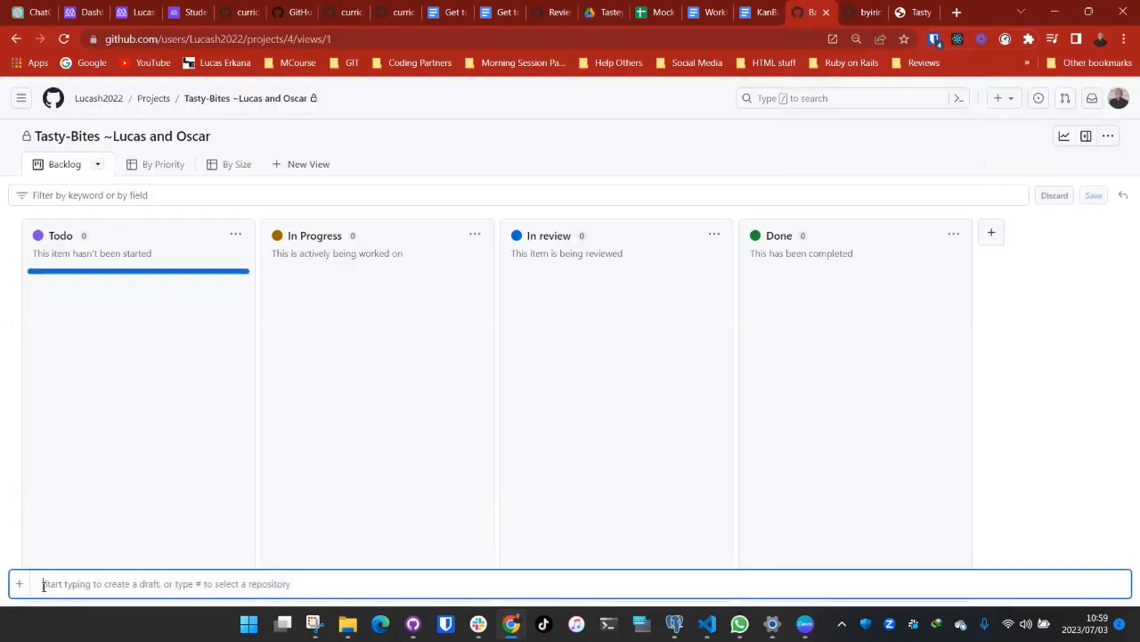
key(ctrl+v)
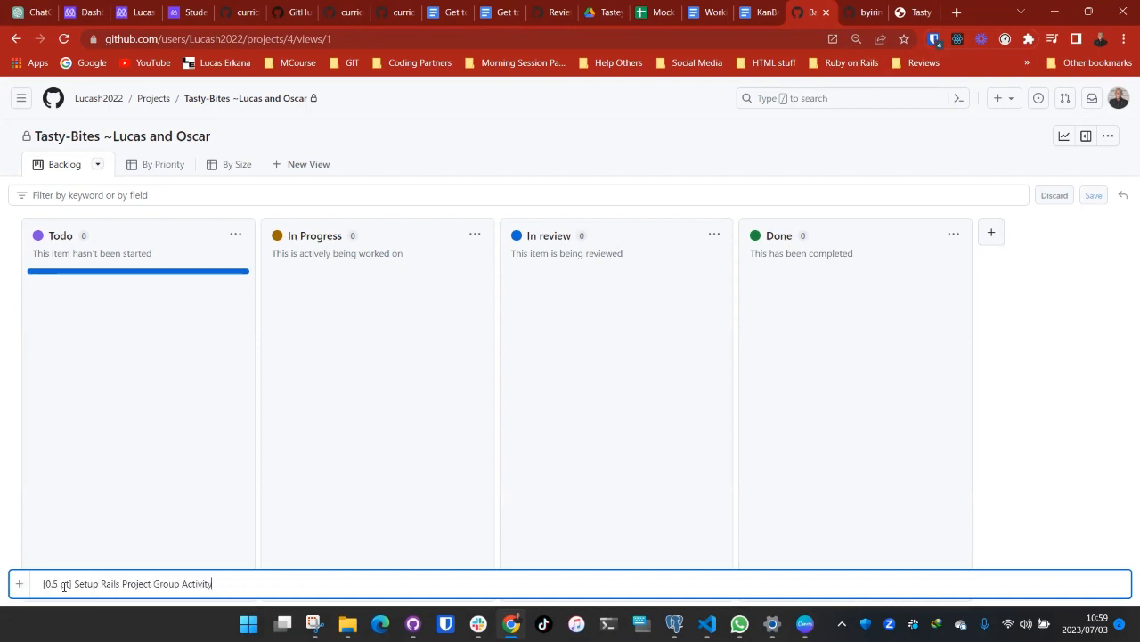
key(Return)
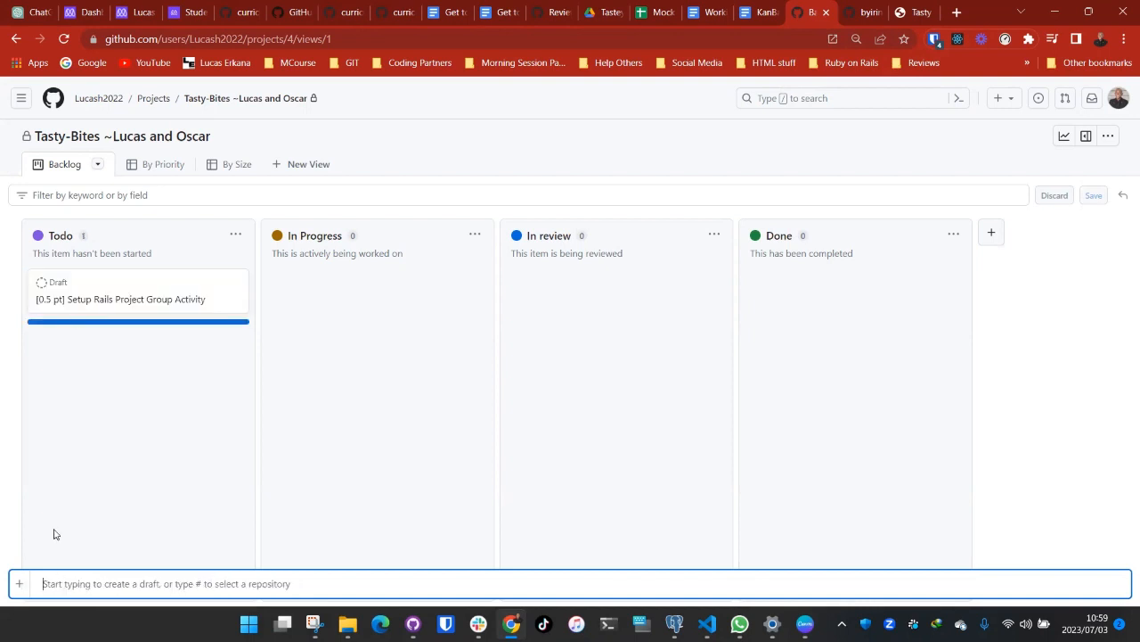
Step: Convert the Setup Rails Project draft in the Todo column into an issue in the Tasty-Bites repository
click(78, 285)
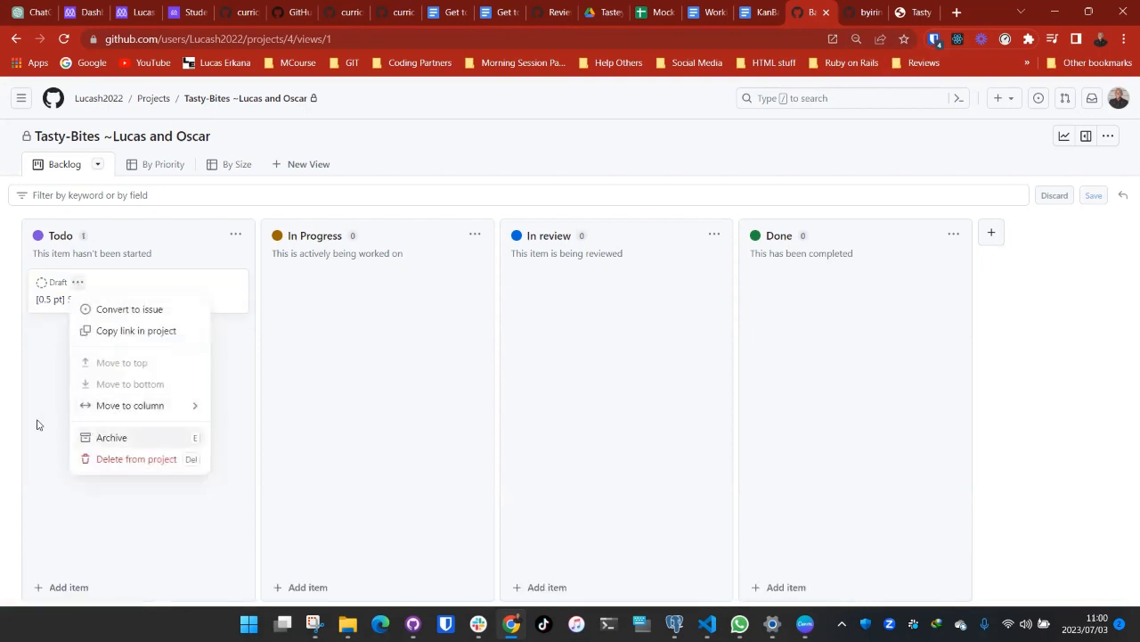
click(61, 406)
click(78, 283)
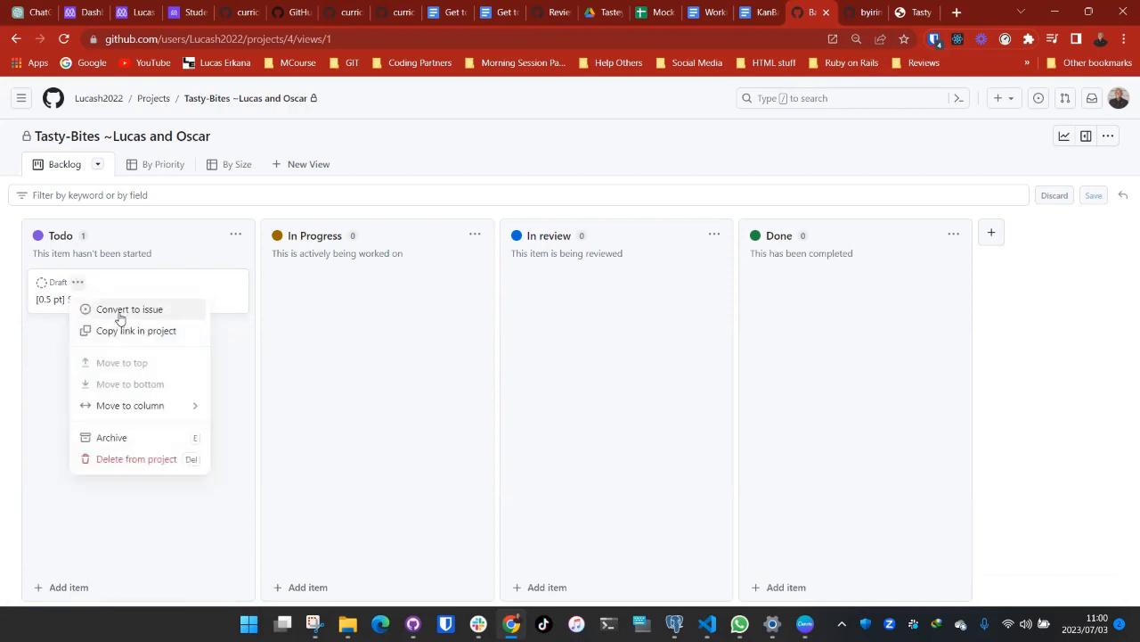
click(121, 310)
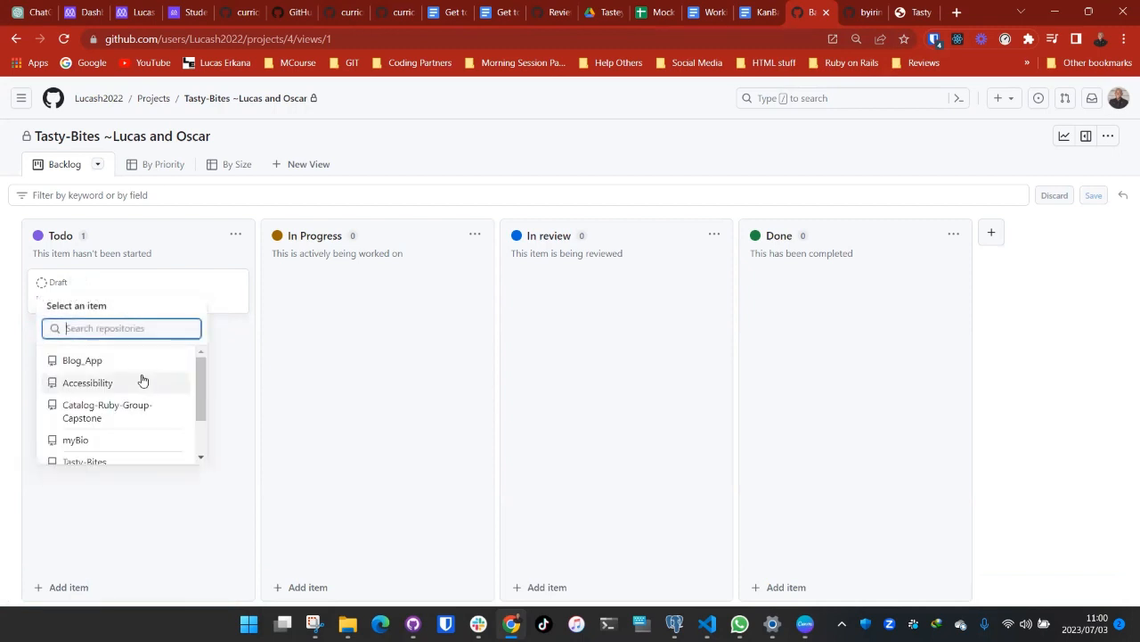
scroll(77, 443, down, 2)
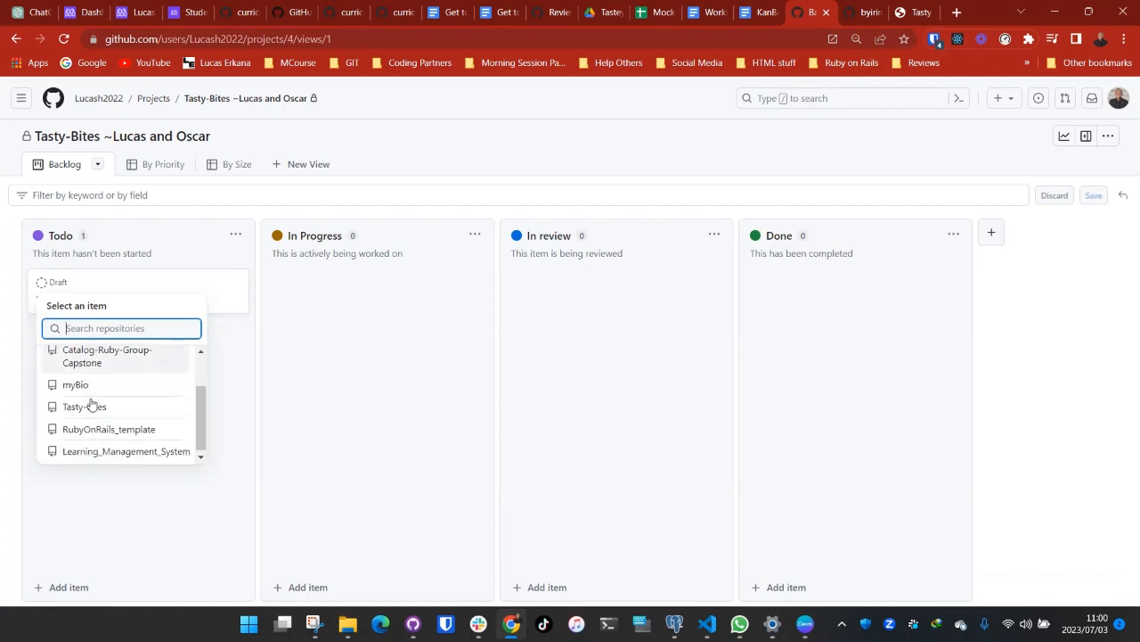
click(85, 404)
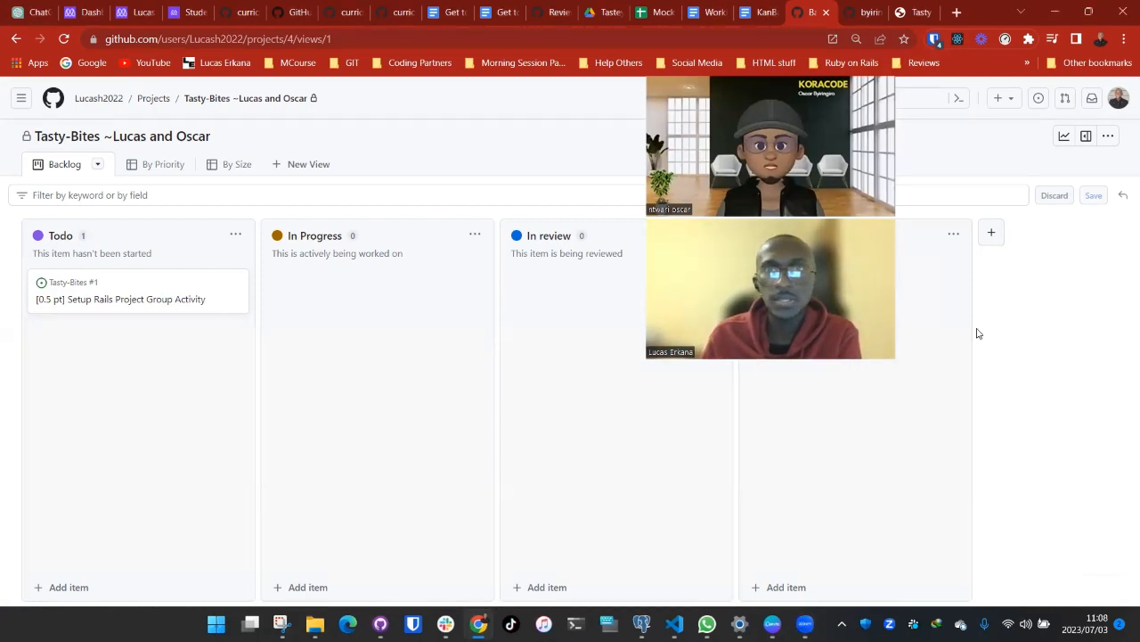
Step: Copy the four task lines under Setup Rails Project in the KanBan Setup document into the description of the Setup Rails Project issue
click(95, 307)
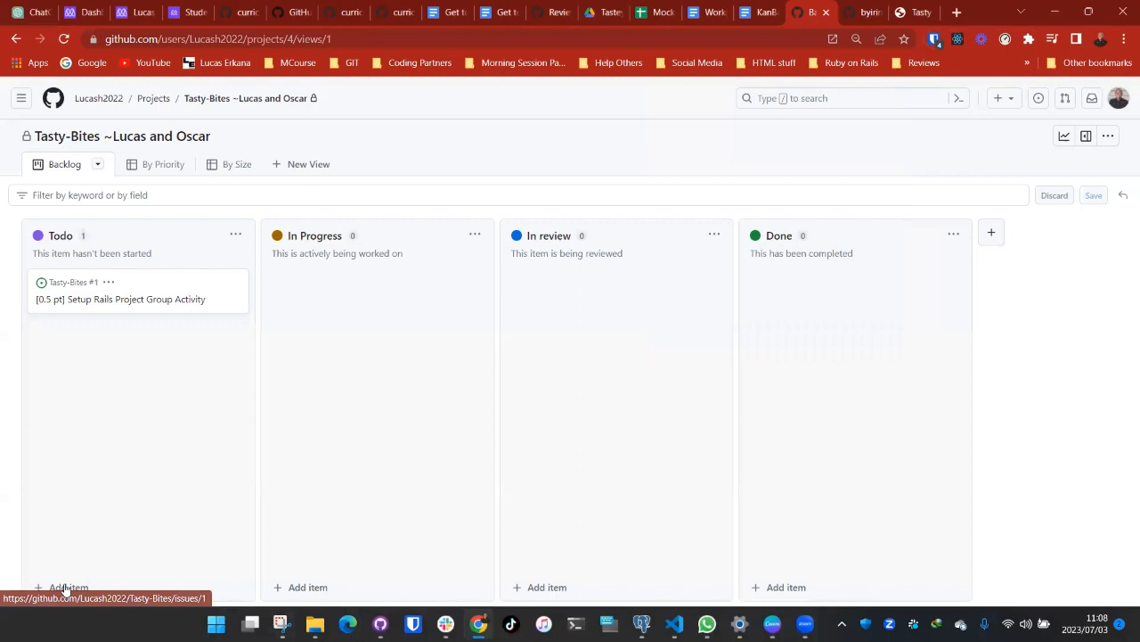
click(108, 282)
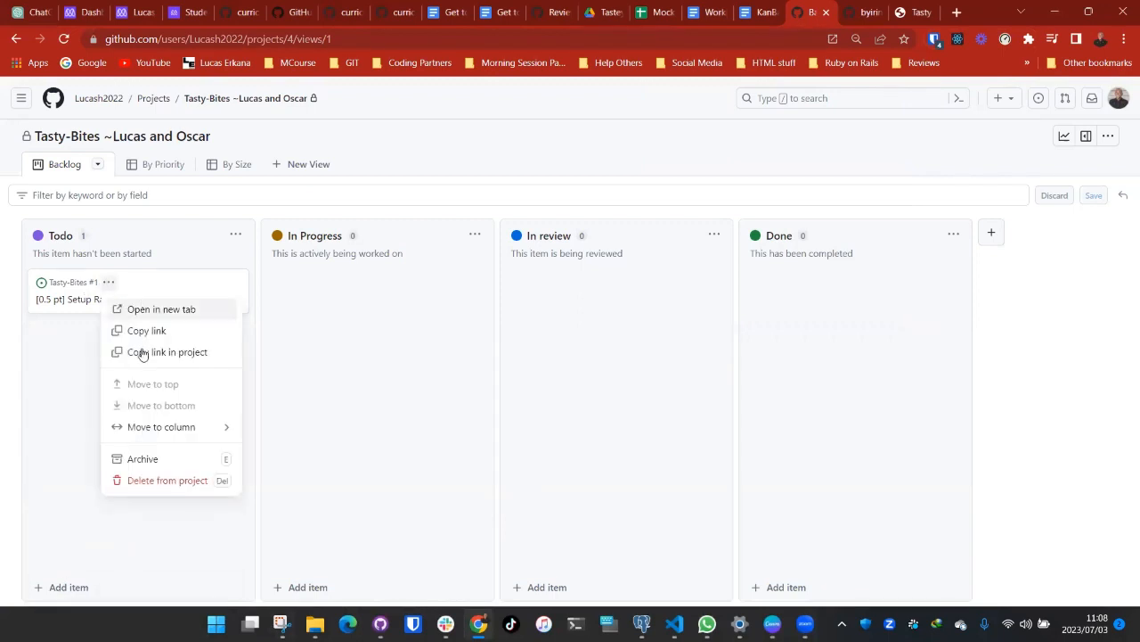
click(66, 384)
click(104, 303)
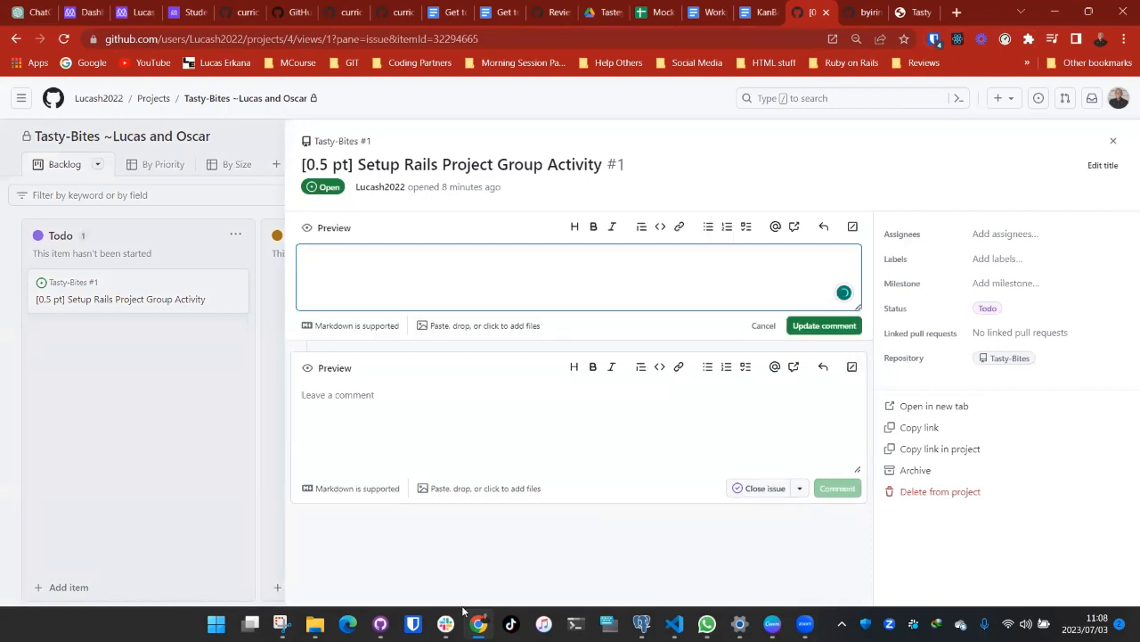
click(950, 161)
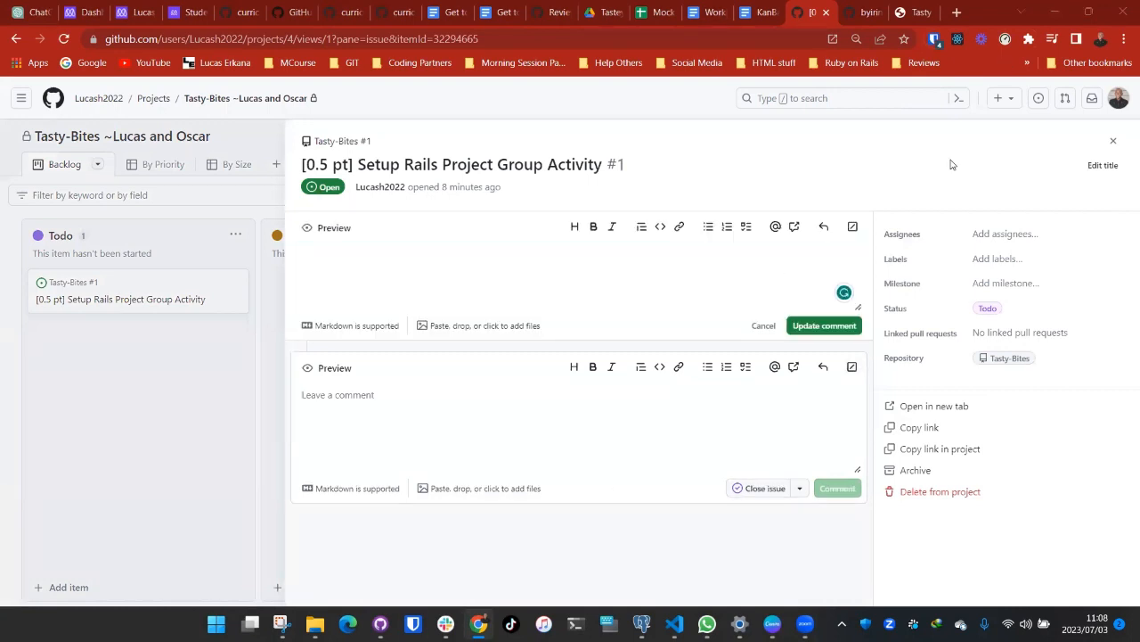
click(765, 13)
drag(460, 395, 303, 347)
key(ctrl+c)
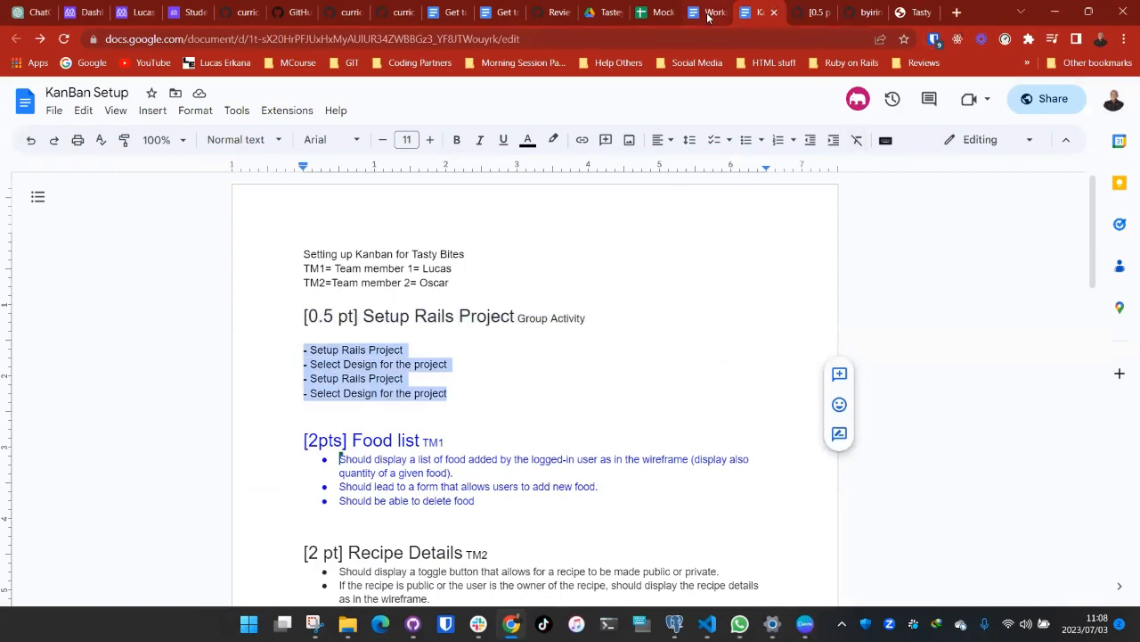
click(794, 12)
key(ctrl+v)
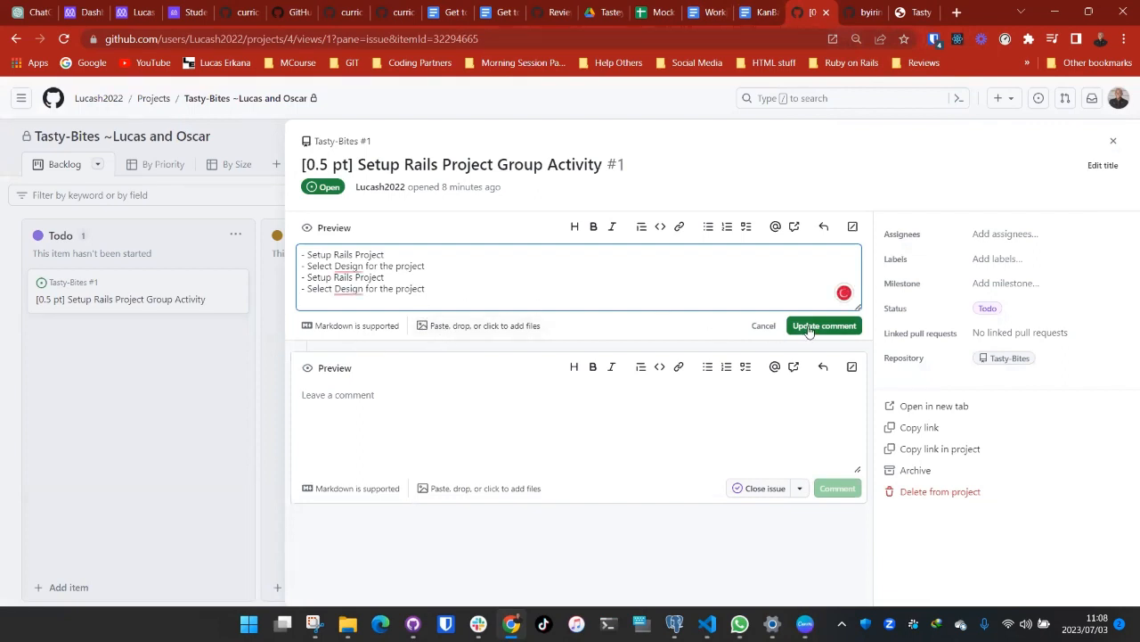
Step: Assign both team members to the Setup Rails Project issue and save its description
click(993, 235)
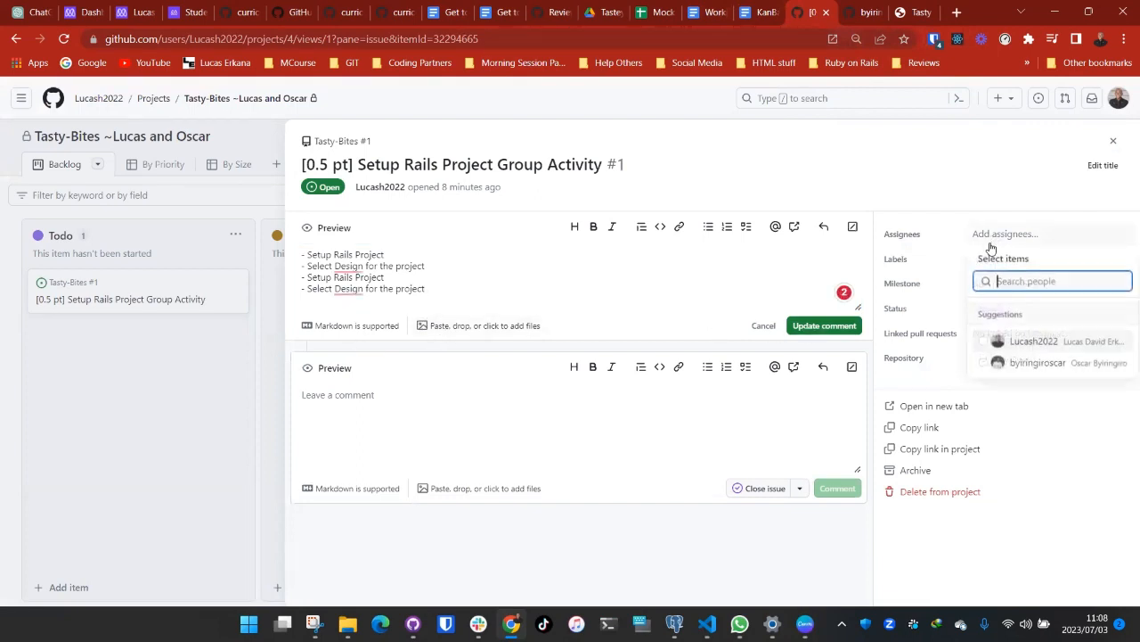
click(1010, 344)
click(1034, 362)
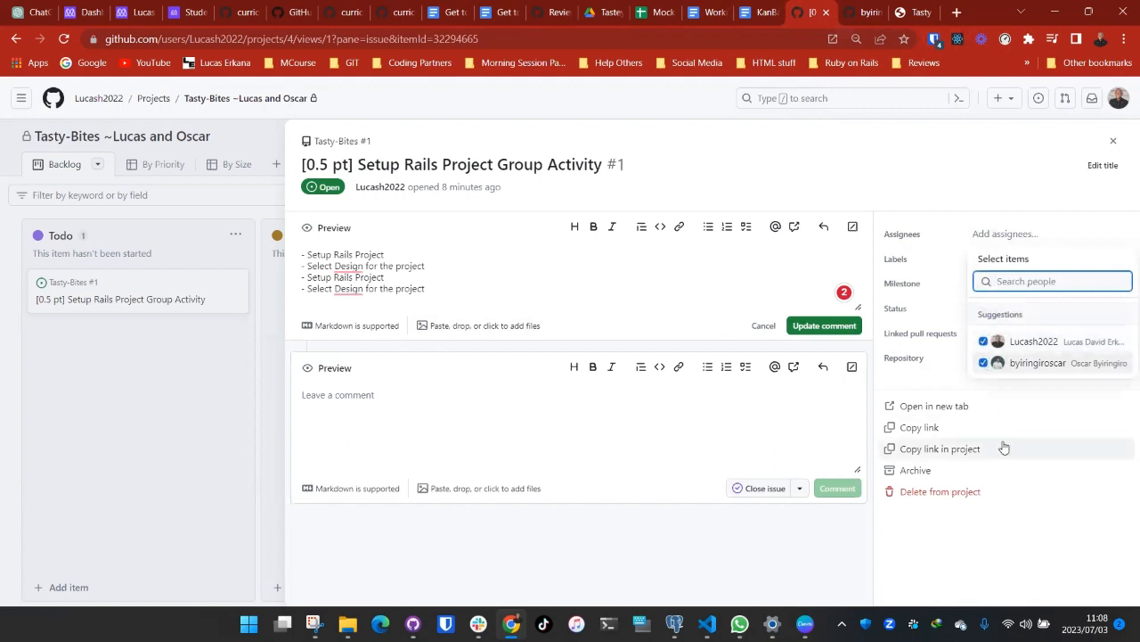
click(945, 242)
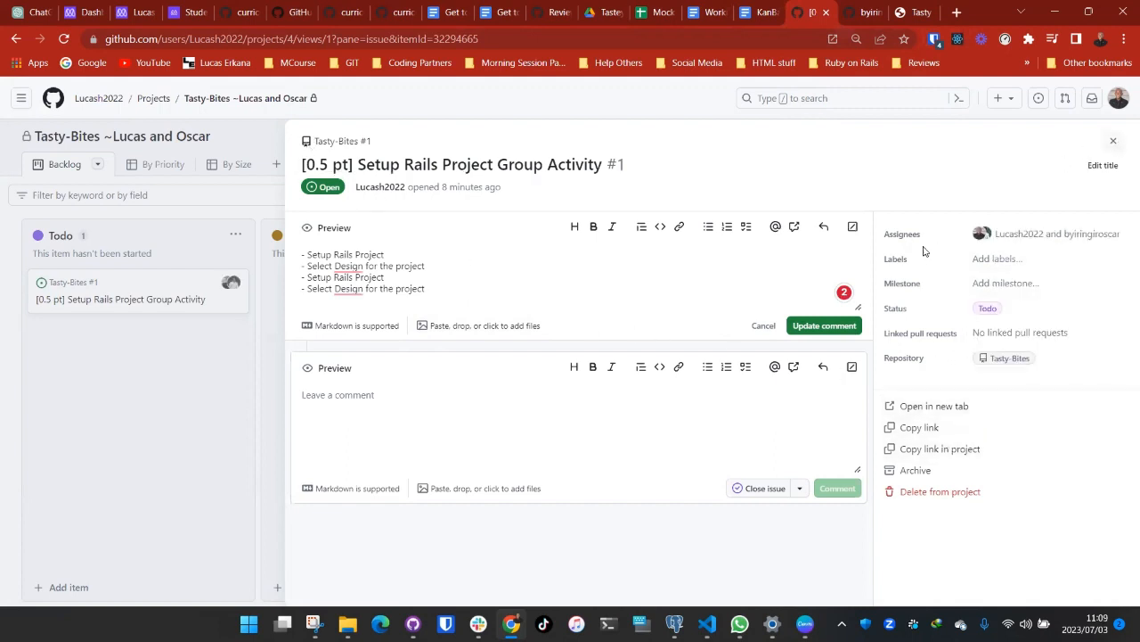
click(824, 325)
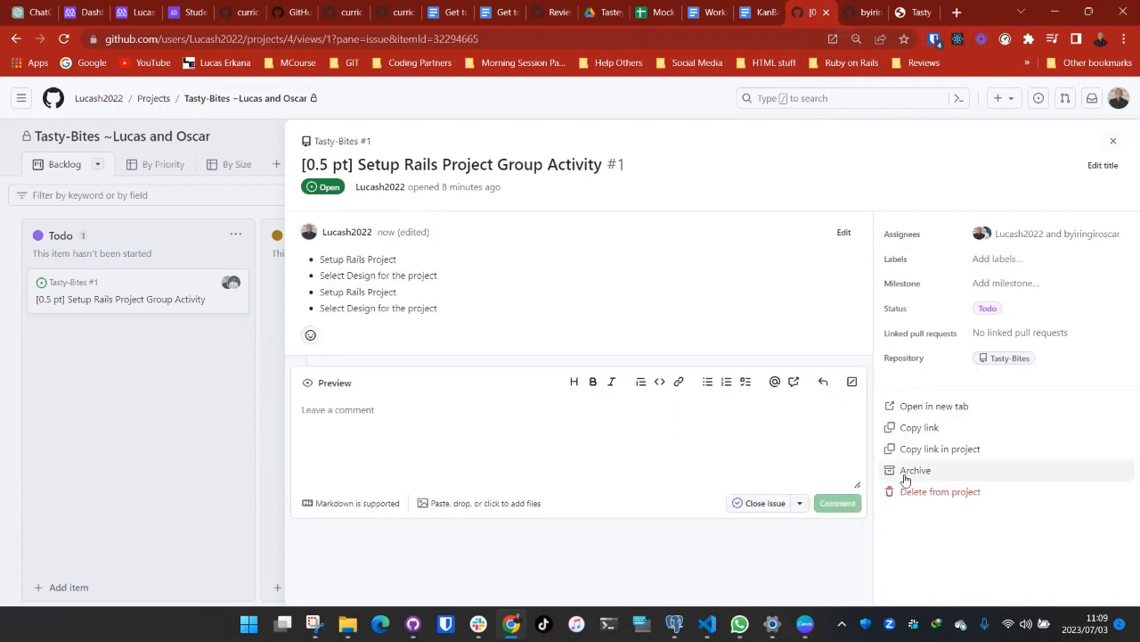
click(1113, 142)
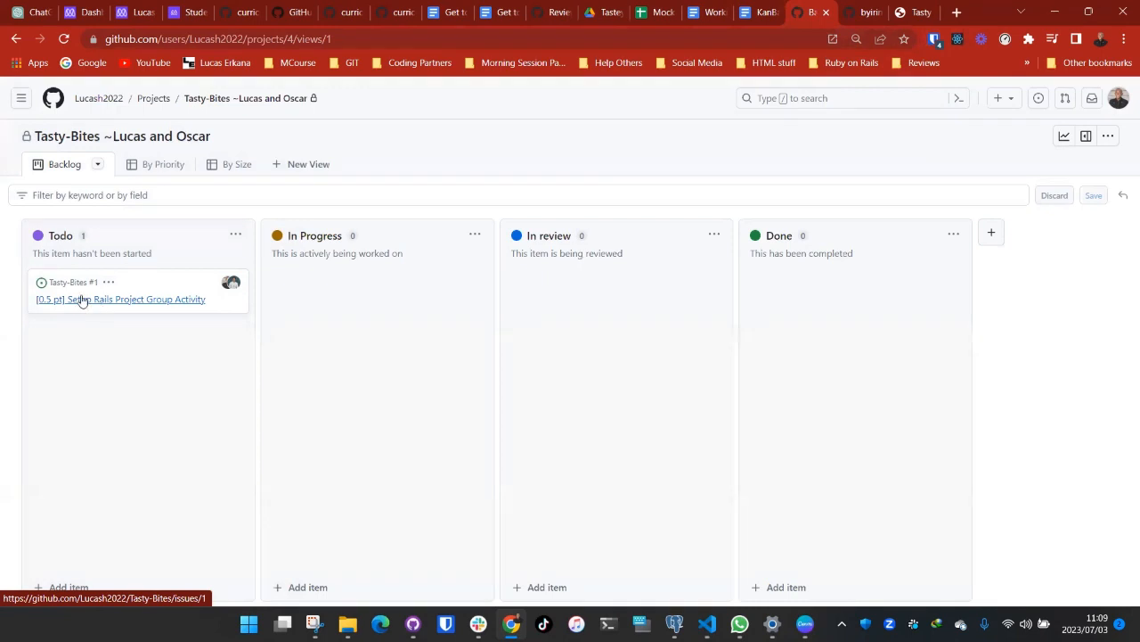
Step: Move the Setup Rails Project card from Todo to In Progress and check it in the By Priority and By Size views
drag(70, 287, 321, 296)
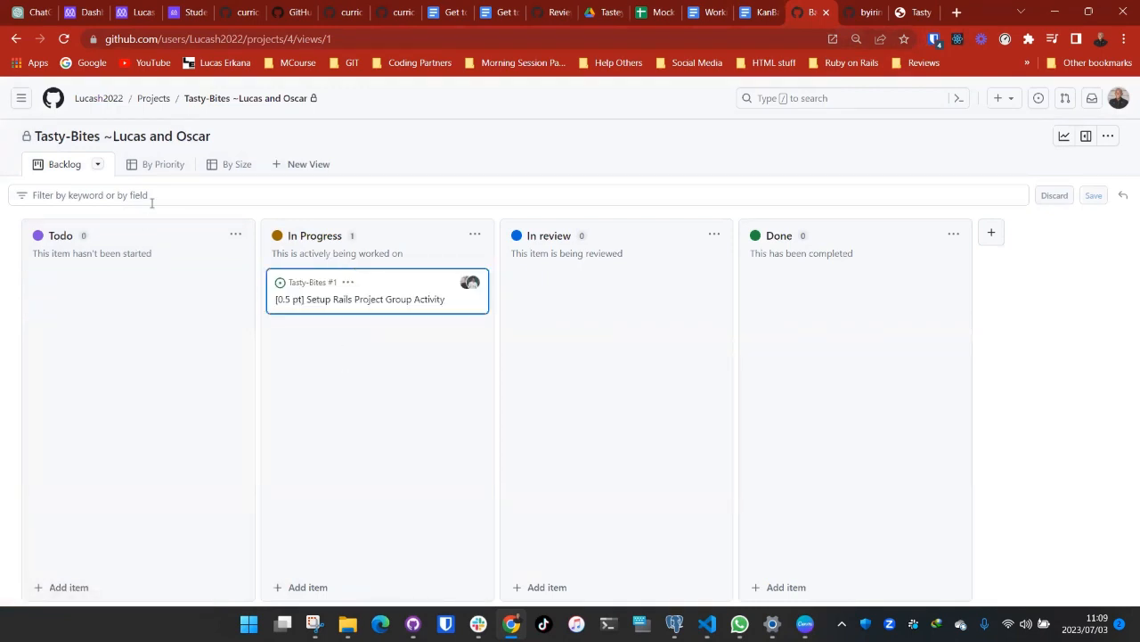
click(64, 554)
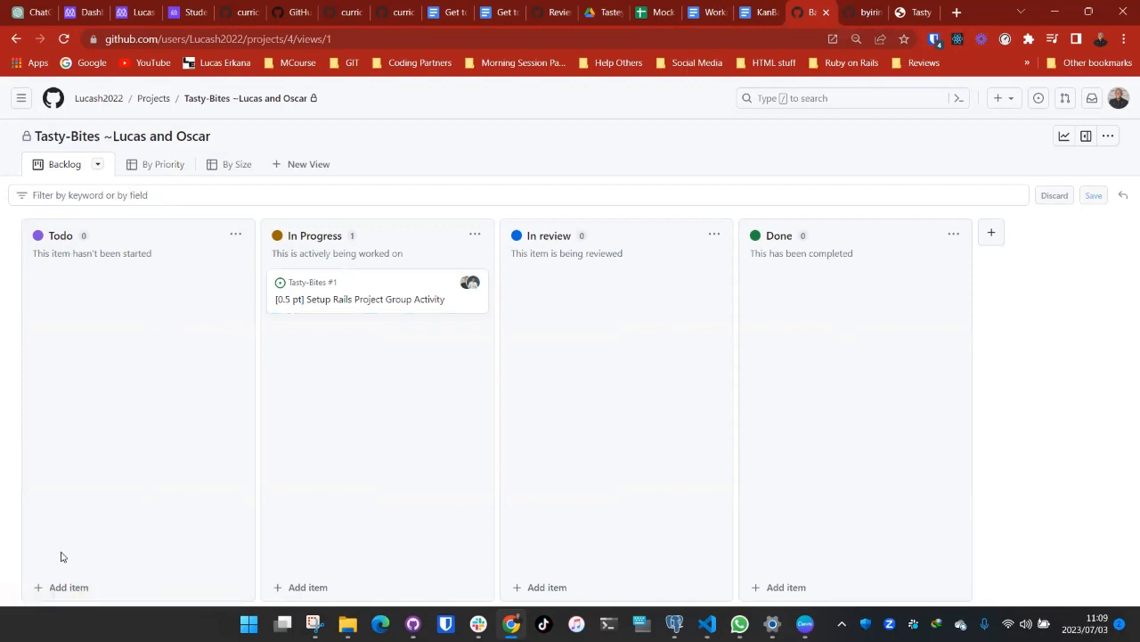
click(139, 170)
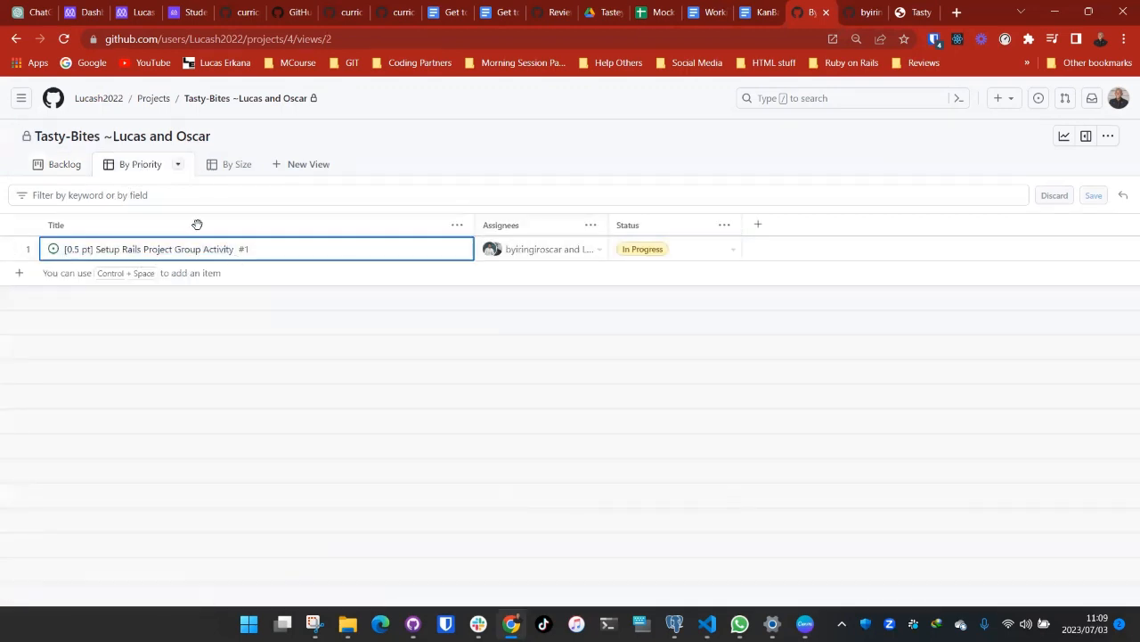
click(232, 168)
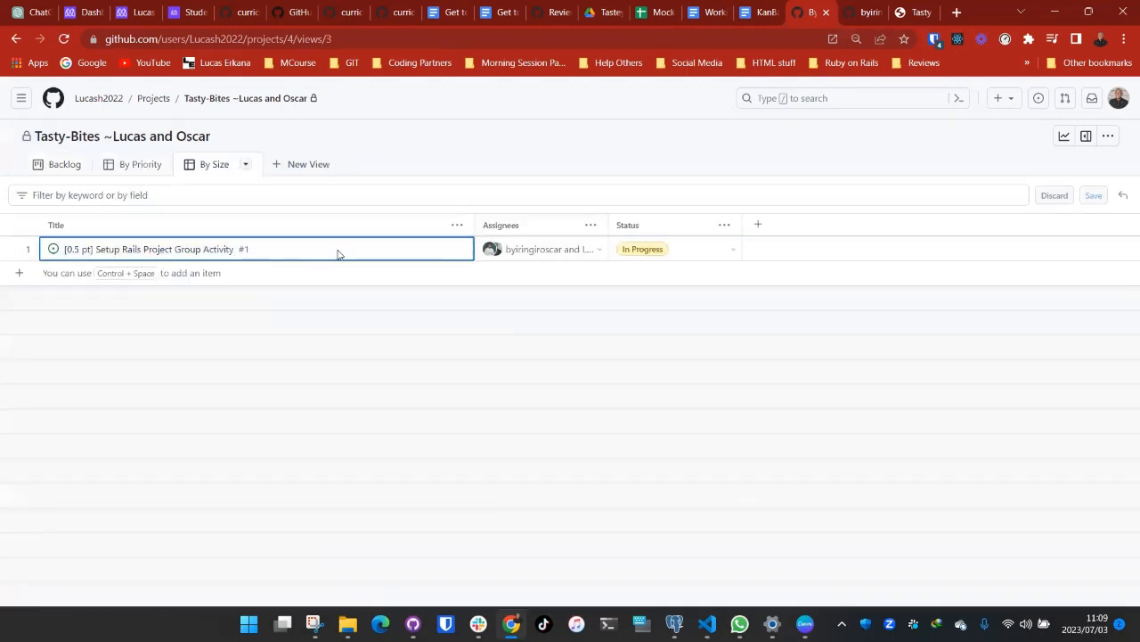
click(64, 165)
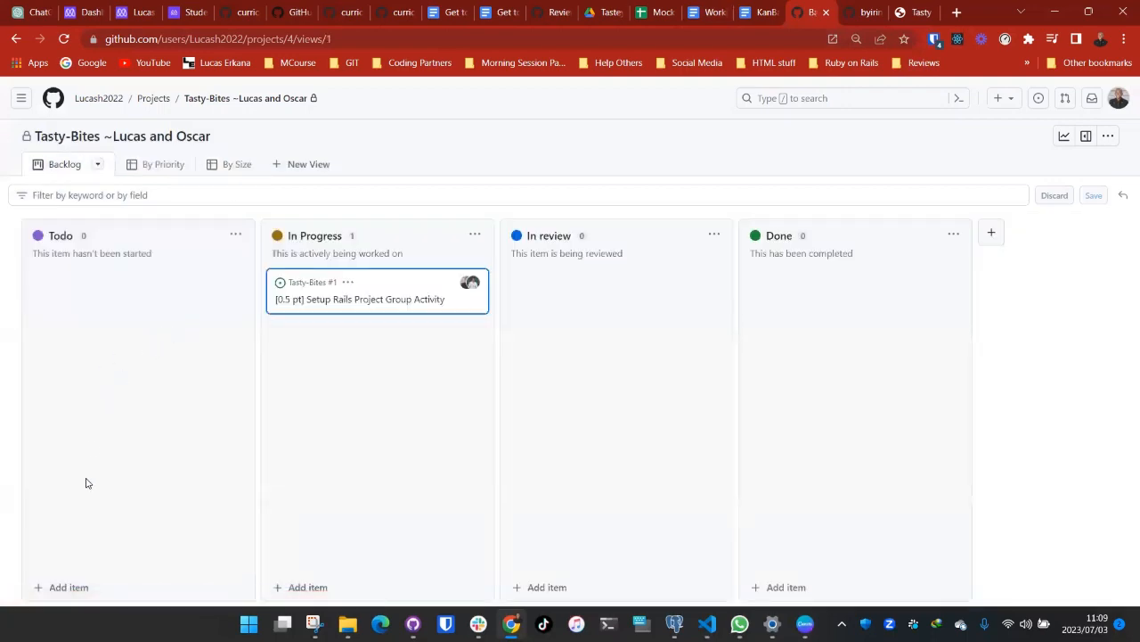
Step: Copy the heading "[2pts] Food list TM1" from the KanBan Setup document and add it as a draft item in the board's Todo column
click(764, 12)
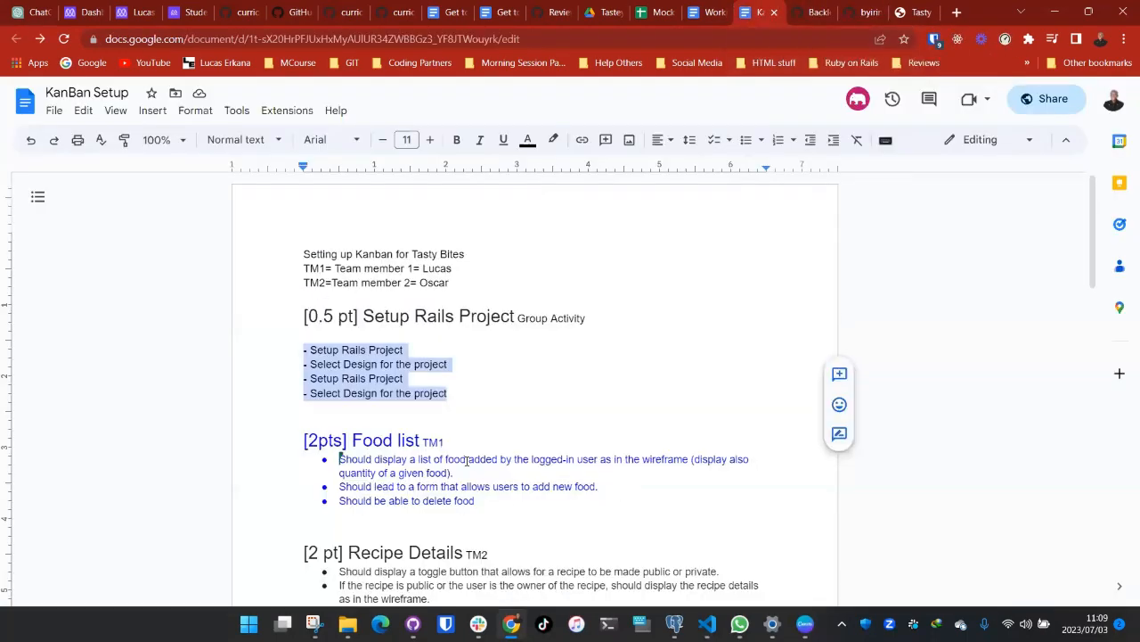
scroll(501, 427, down, 1)
scroll(492, 425, down, 1)
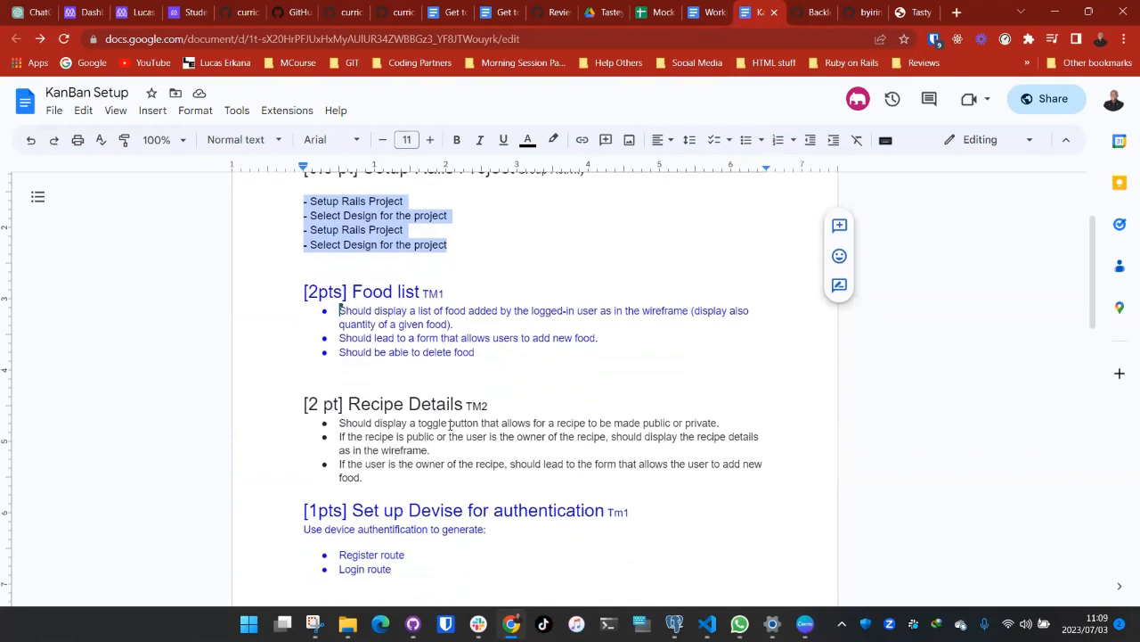
scroll(479, 441, up, 1)
click(479, 440)
drag(485, 429, 365, 412)
drag(445, 368, 304, 367)
key(ctrl+c)
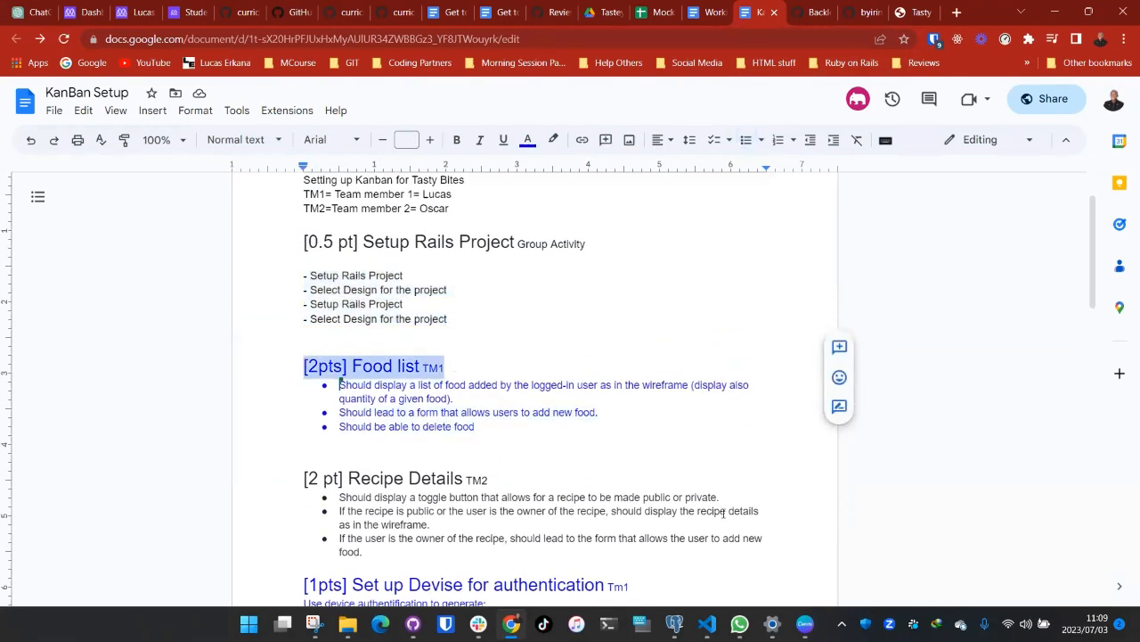
click(820, 10)
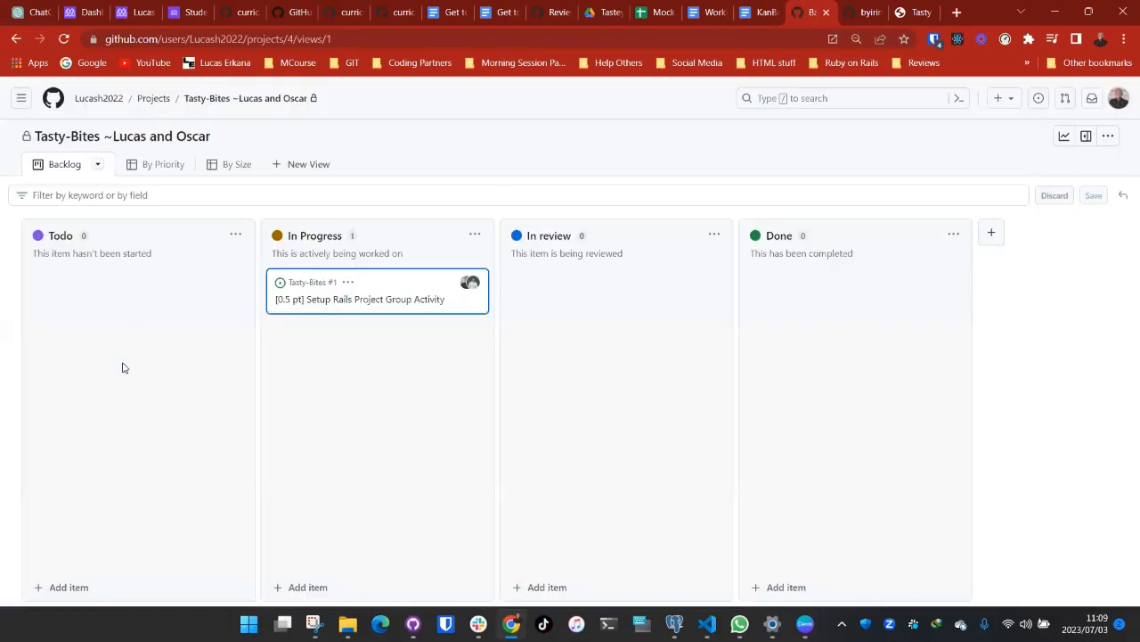
click(64, 589)
key(ctrl+v)
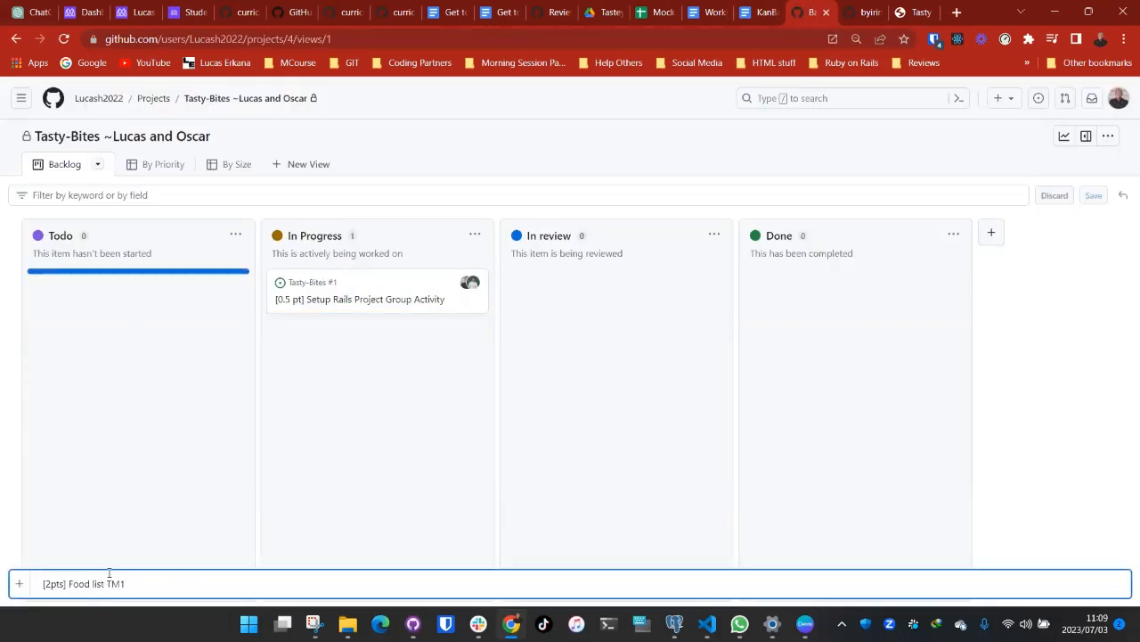
key(Return)
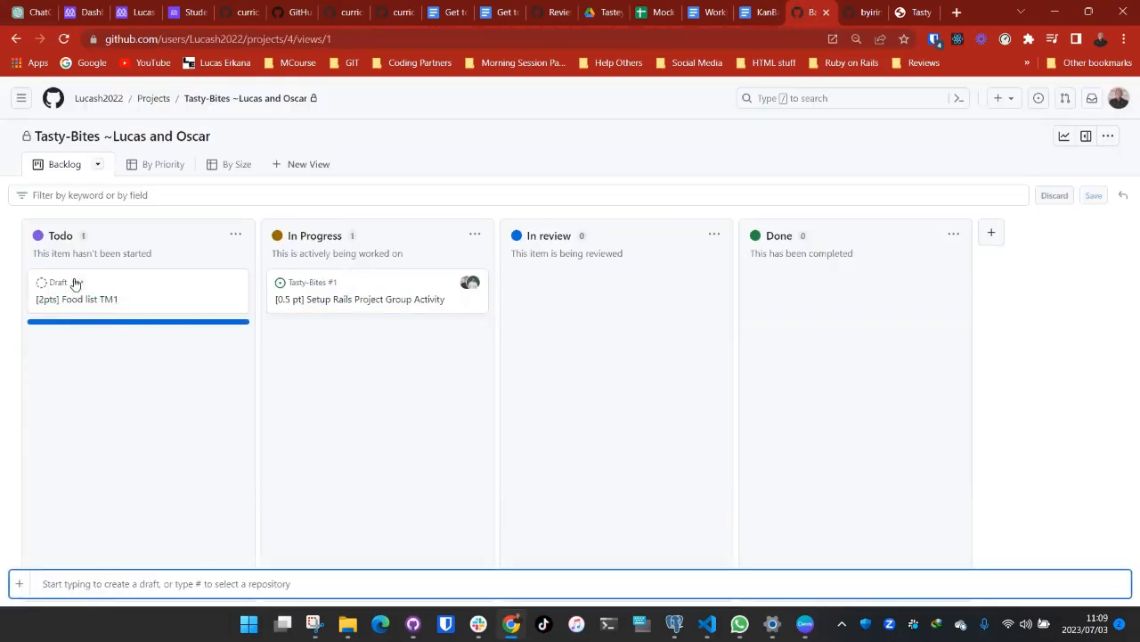
Step: Convert the Food list draft in the Todo column into an issue in the Tasty-Bites repository
right_click(76, 283)
click(116, 308)
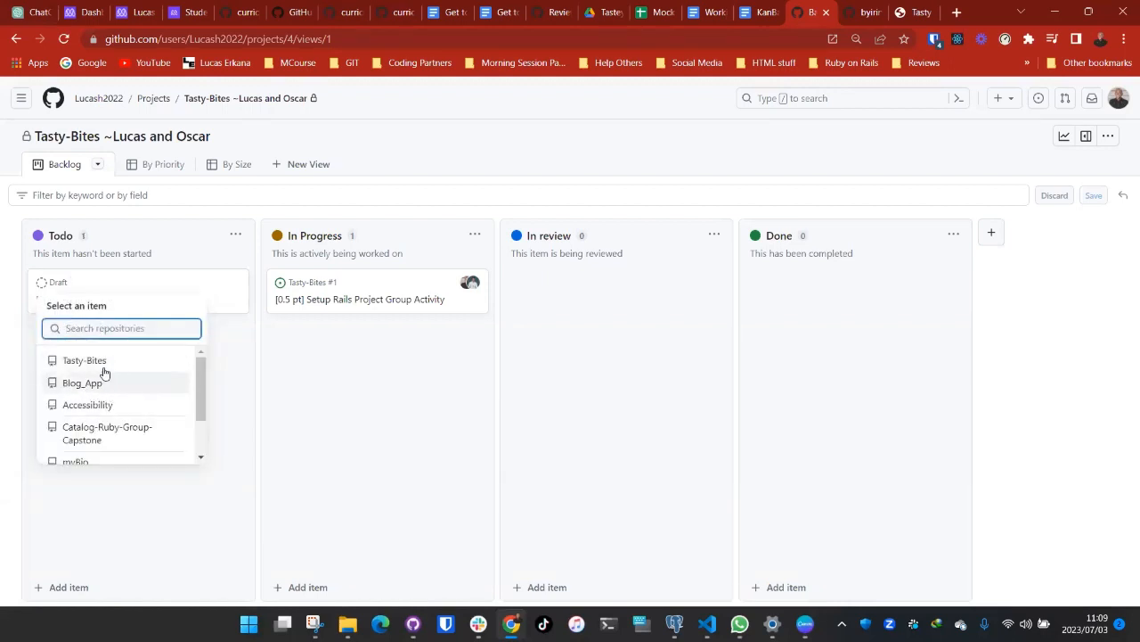
click(89, 361)
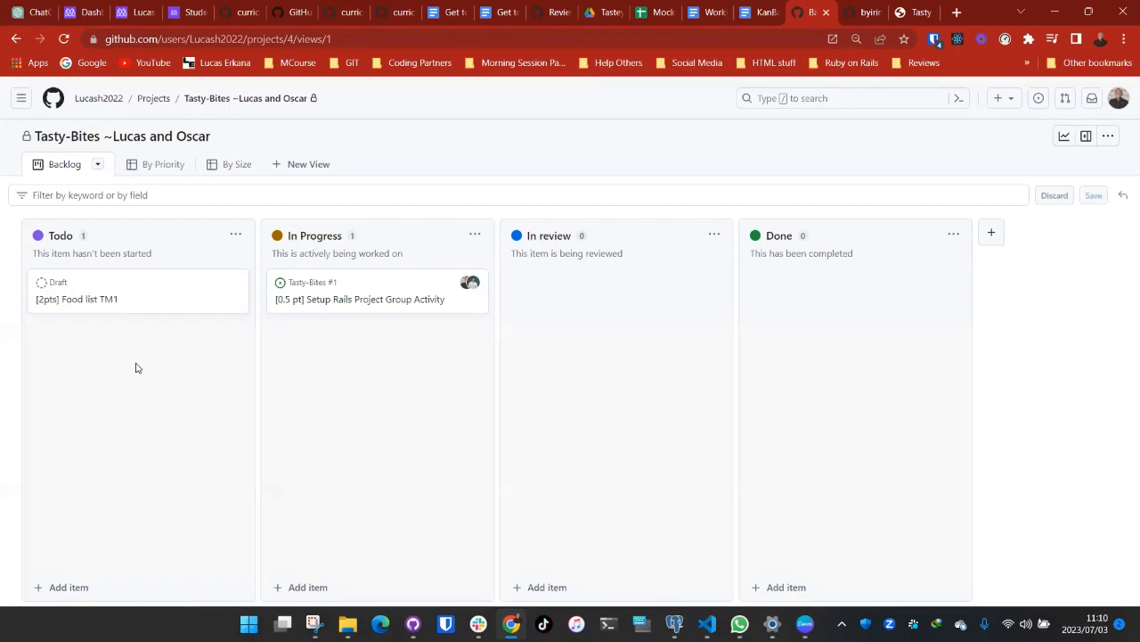
Step: Copy the three bullet requirements under Food list in the KanBan Setup document into the Food list issue's description
click(68, 299)
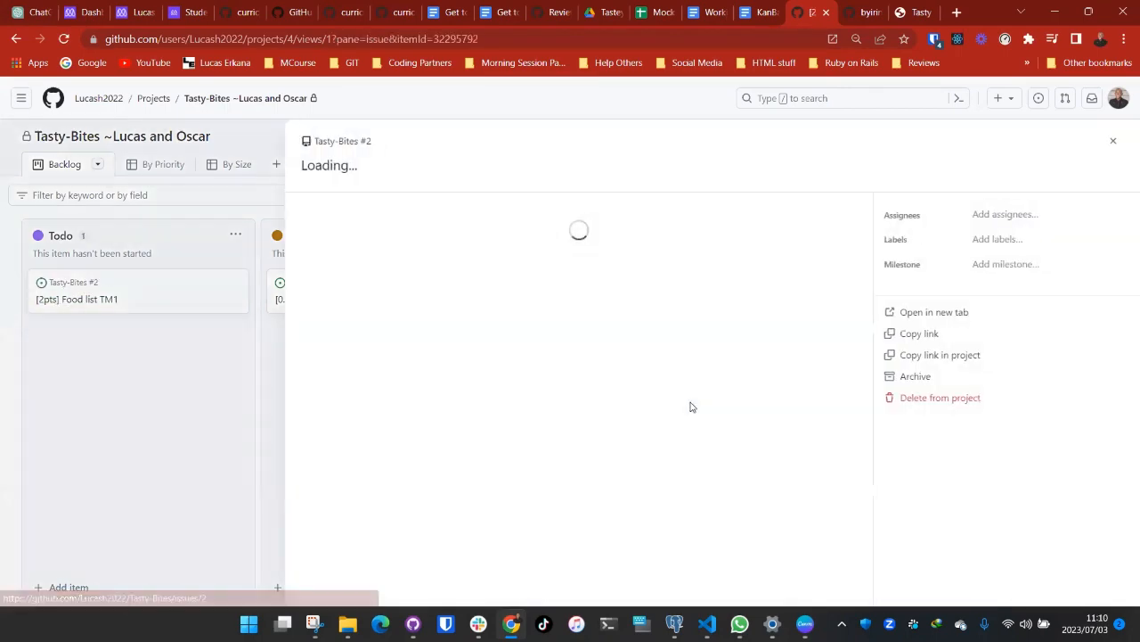
click(844, 233)
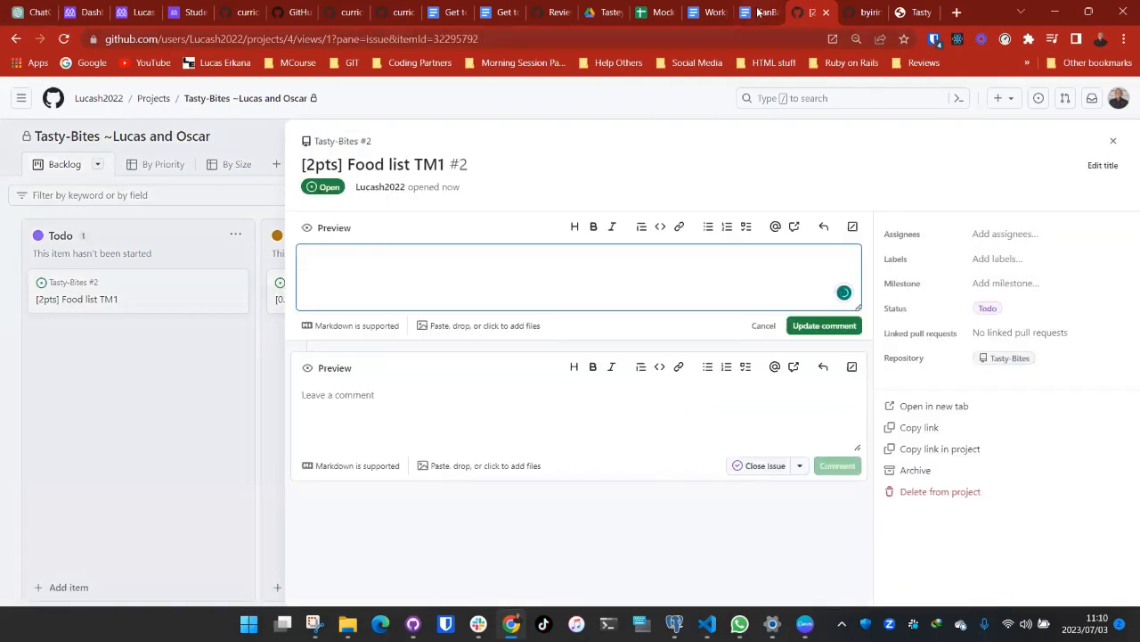
key(ctrl+shift+Tab)
drag(496, 431, 339, 384)
key(ctrl+c)
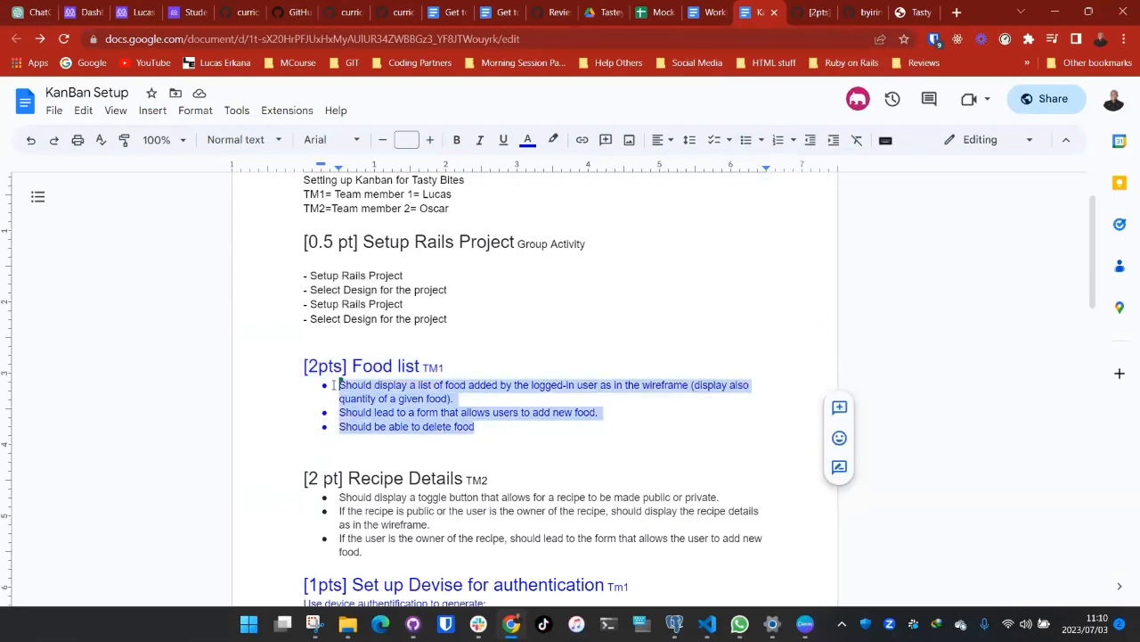
scroll(394, 307, up, 2)
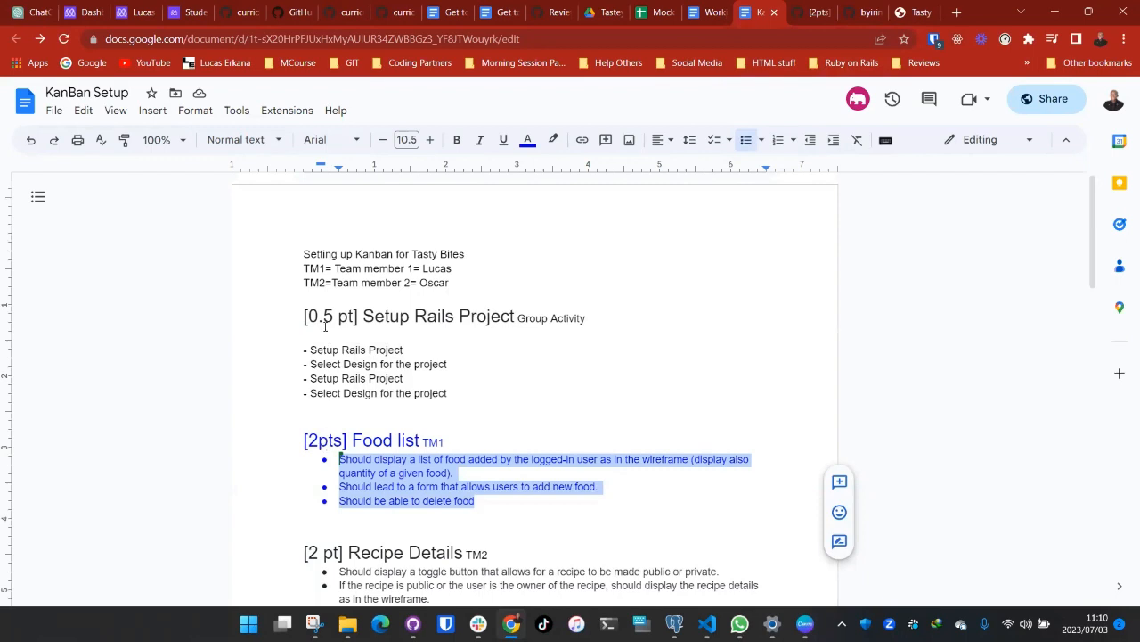
click(821, 8)
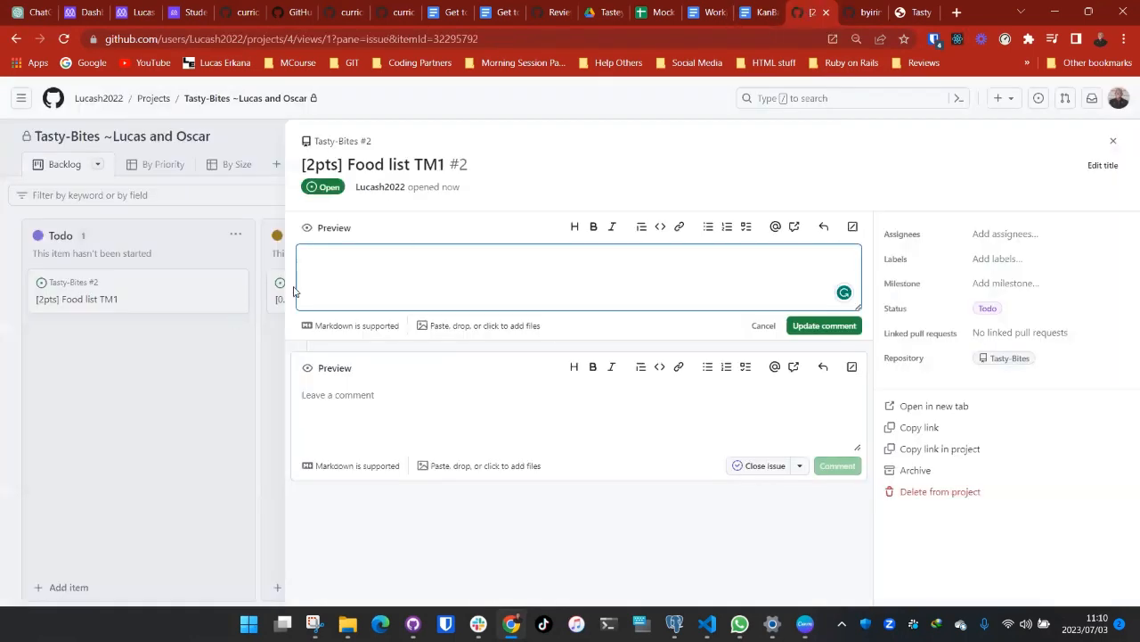
key(ctrl+v)
drag(426, 277, 650, 233)
click(709, 226)
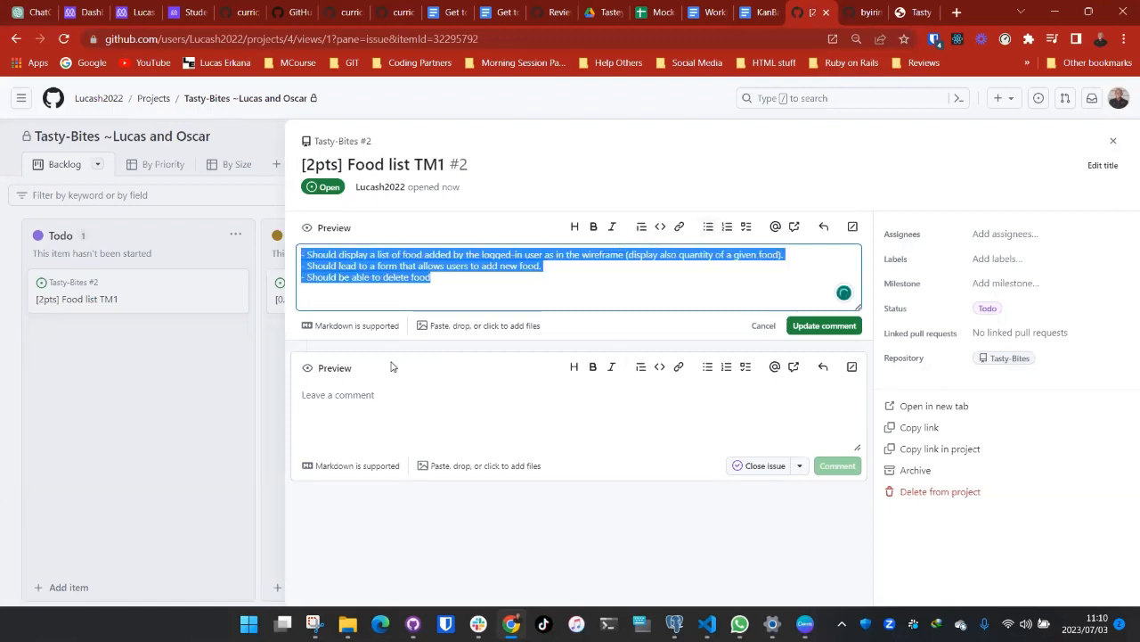
Step: Assign the Food list issue to team member 1 and save its description
click(998, 235)
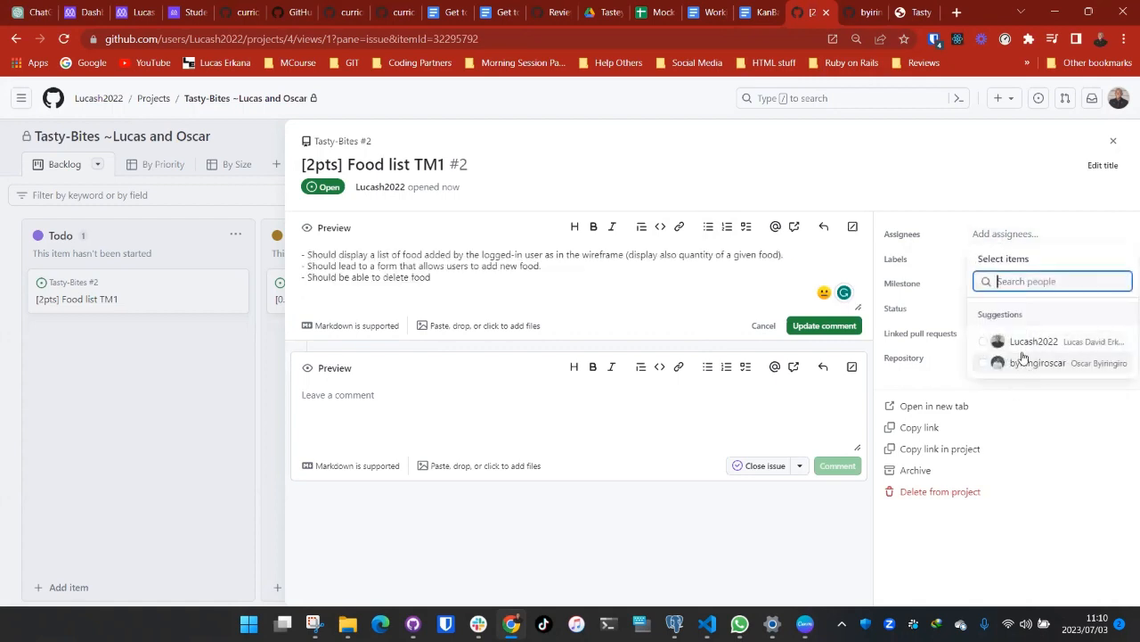
click(986, 344)
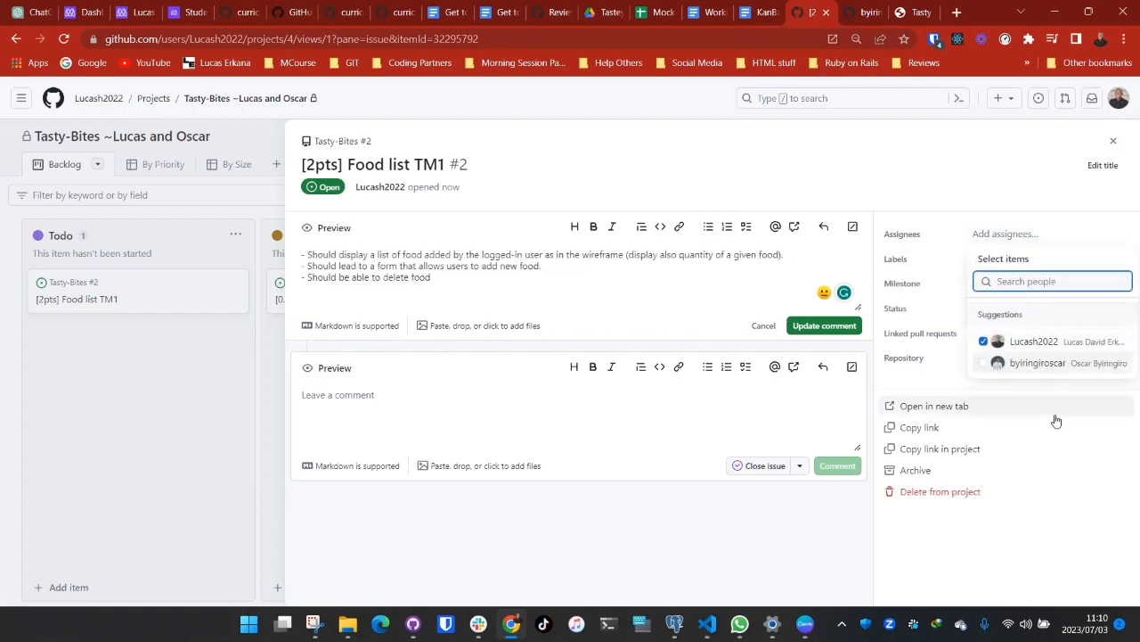
click(601, 419)
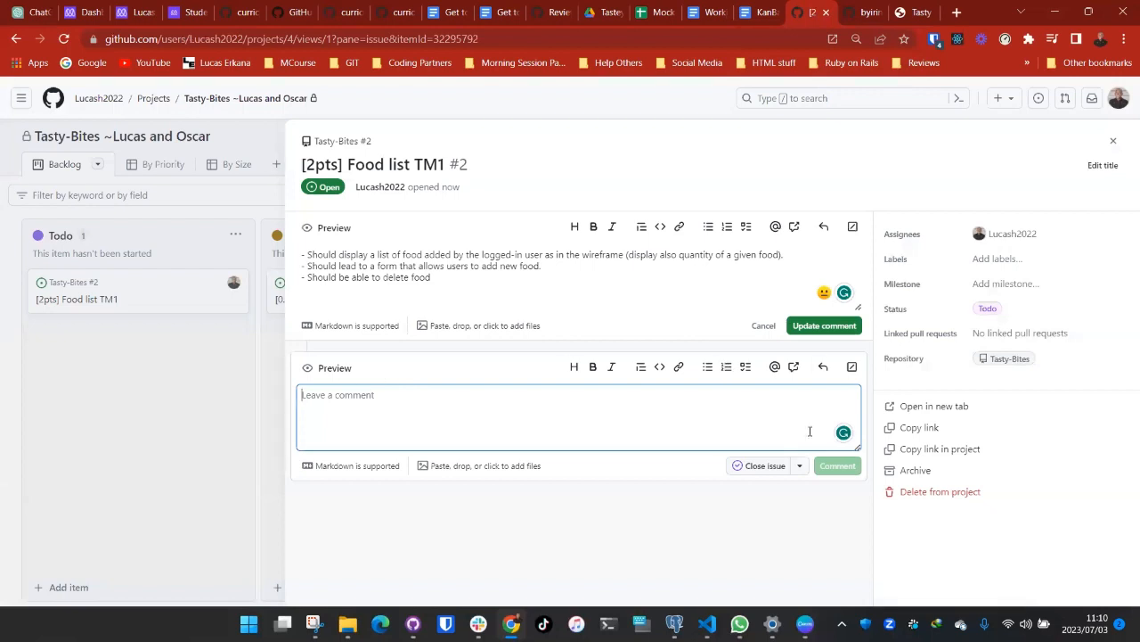
click(830, 327)
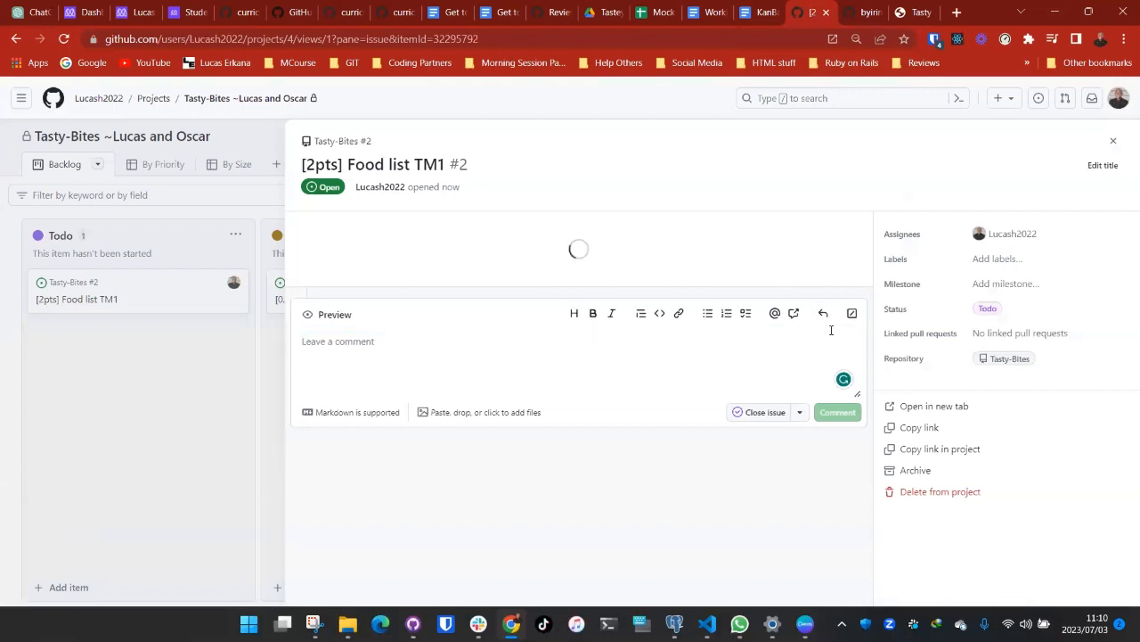
click(1115, 146)
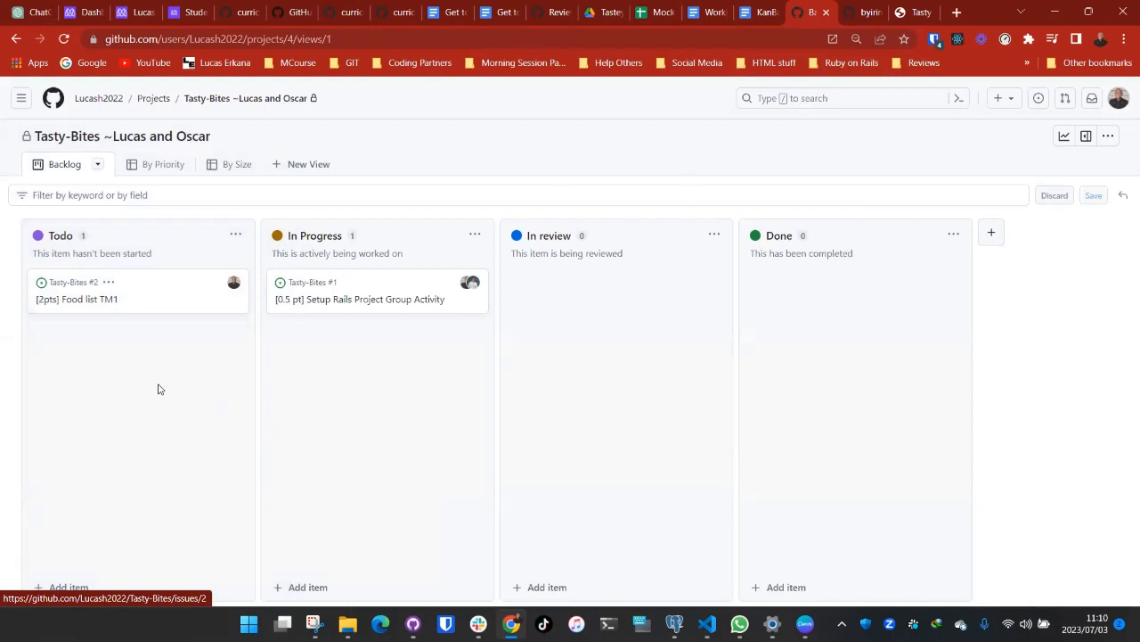
Step: Check the Food list issue's description, assignee and status from its card in the Todo column
click(78, 300)
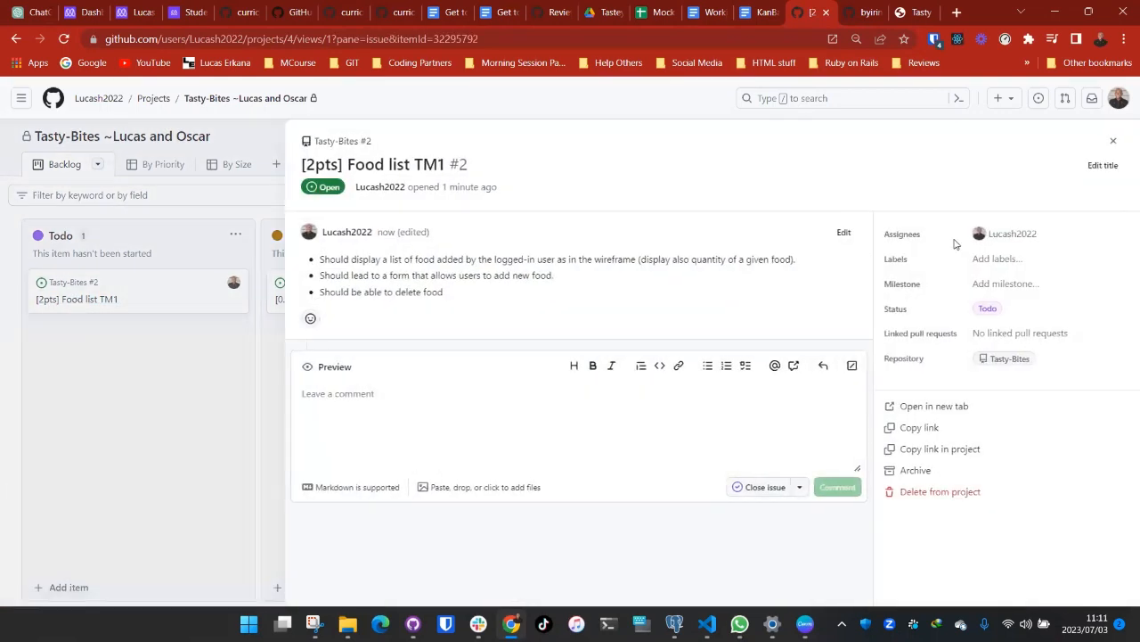
click(1113, 141)
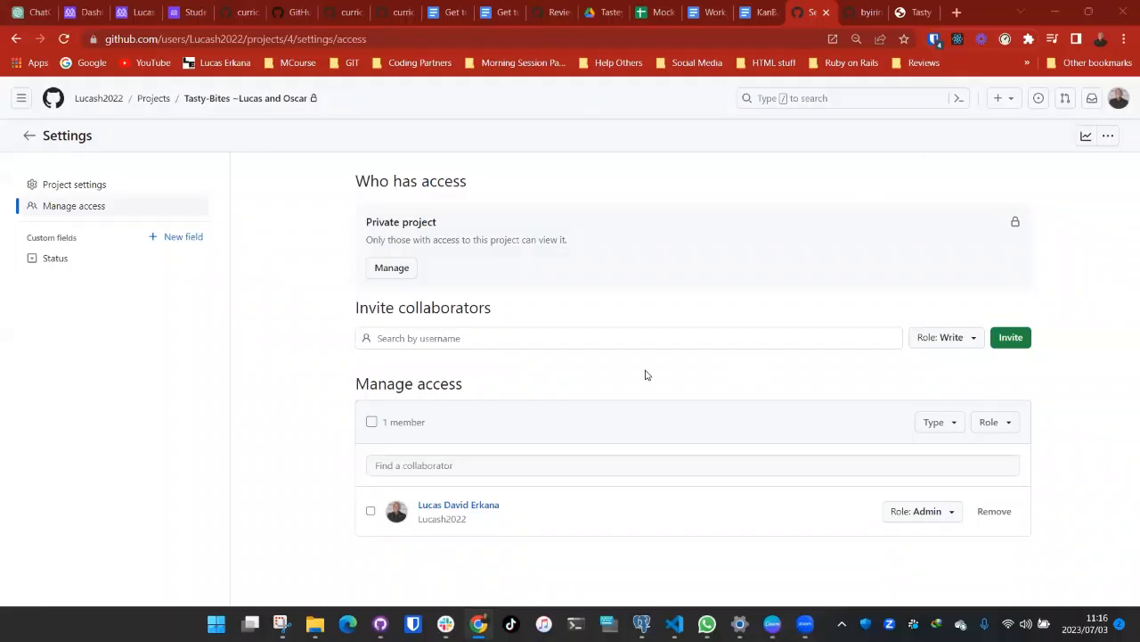
Step: Reopen the Tasty-Bites project from the account's project list and go to its access management settings
click(163, 101)
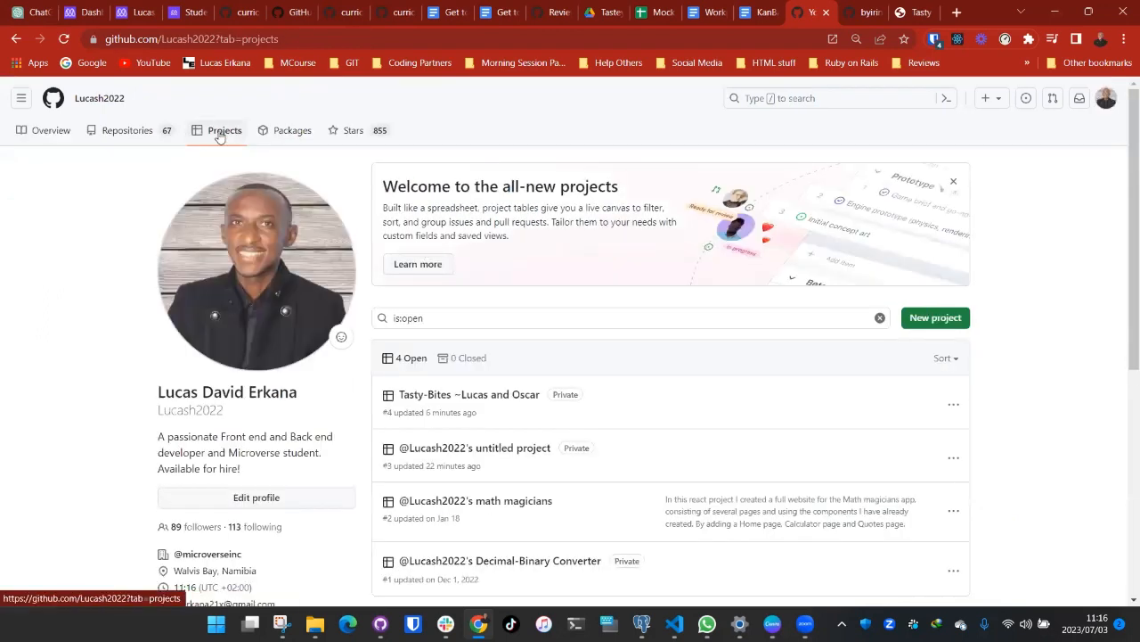
click(450, 403)
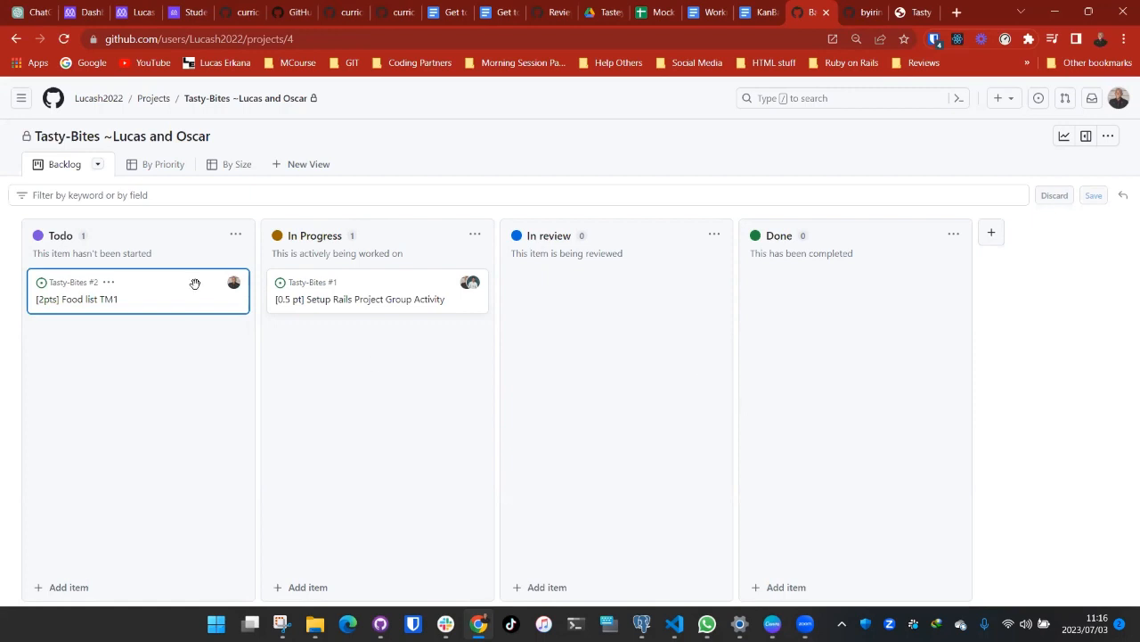
click(58, 143)
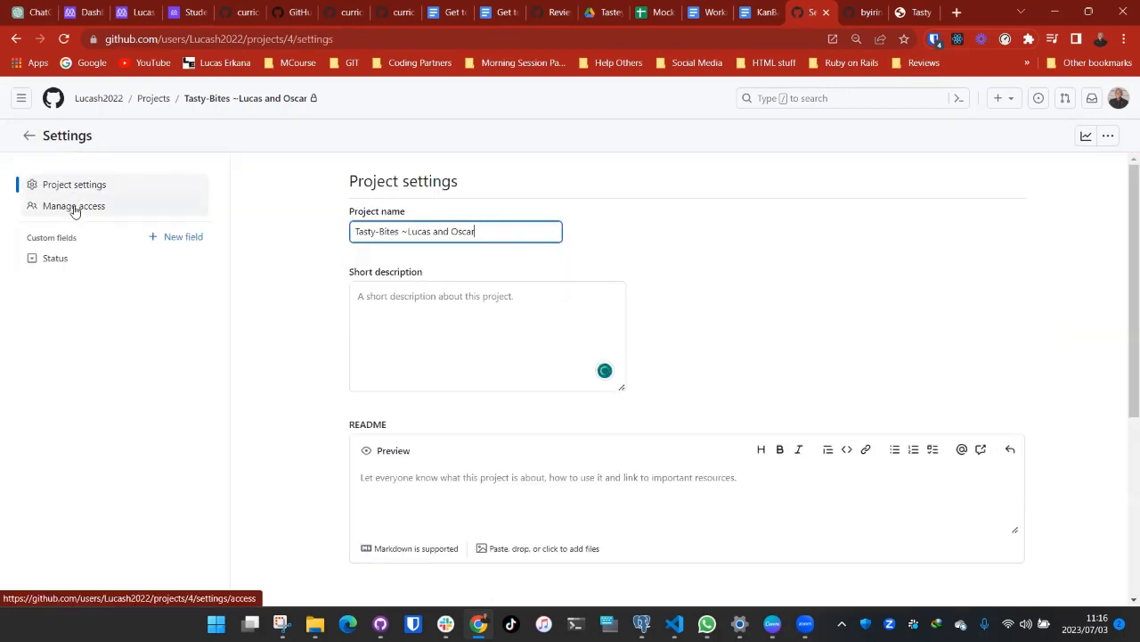
click(74, 207)
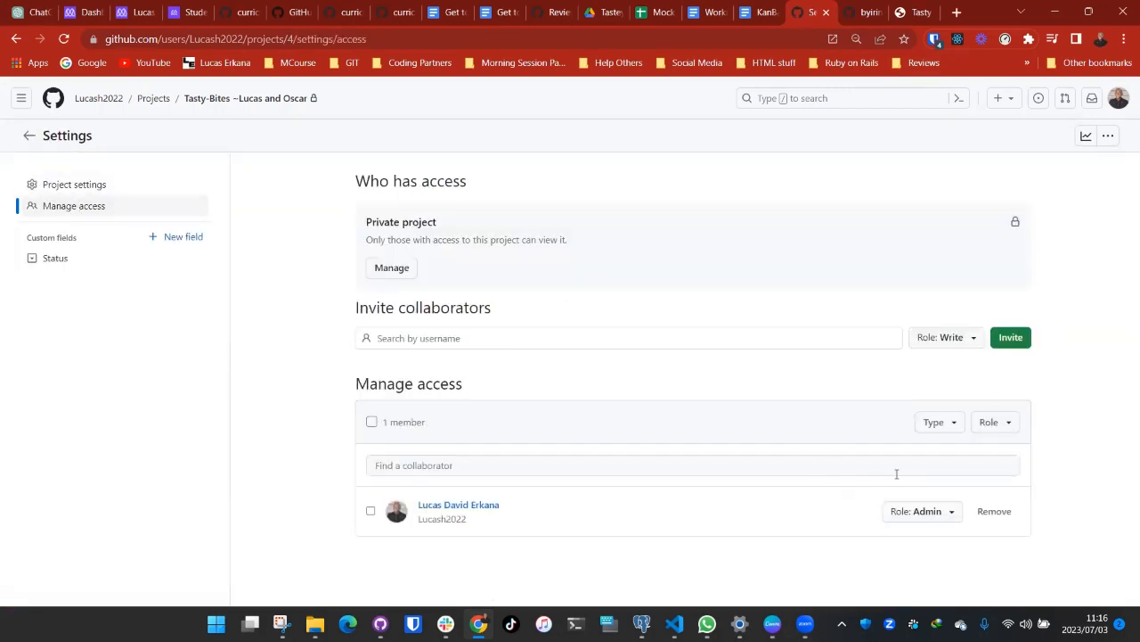
Step: Invite team member 2 as a collaborator on the Tasty-Bites project with the Write role
click(935, 339)
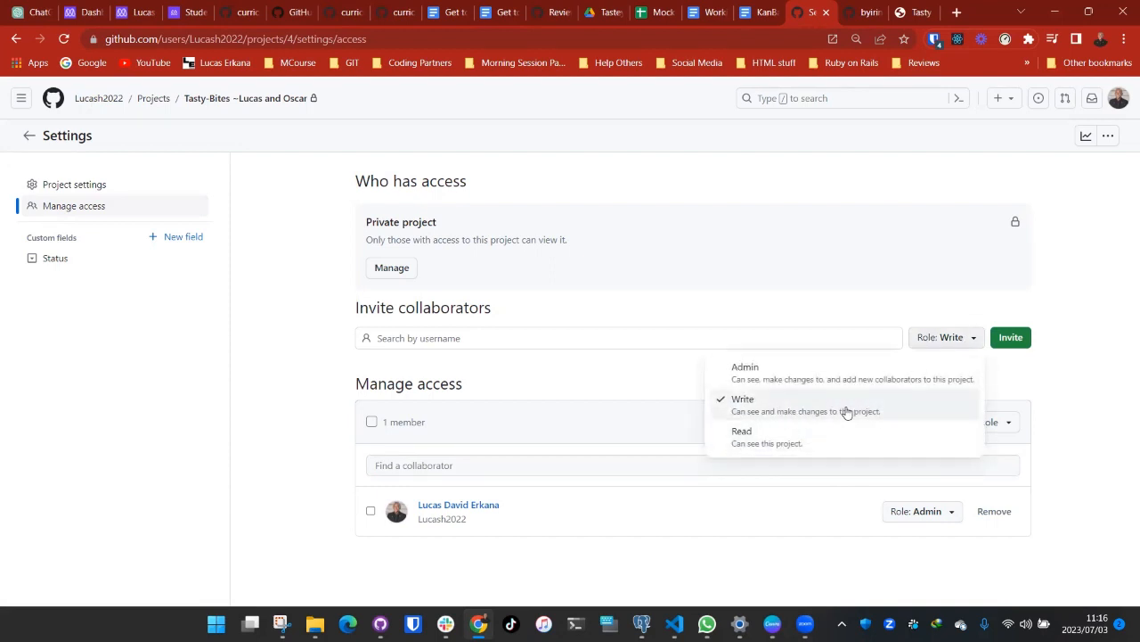
click(653, 338)
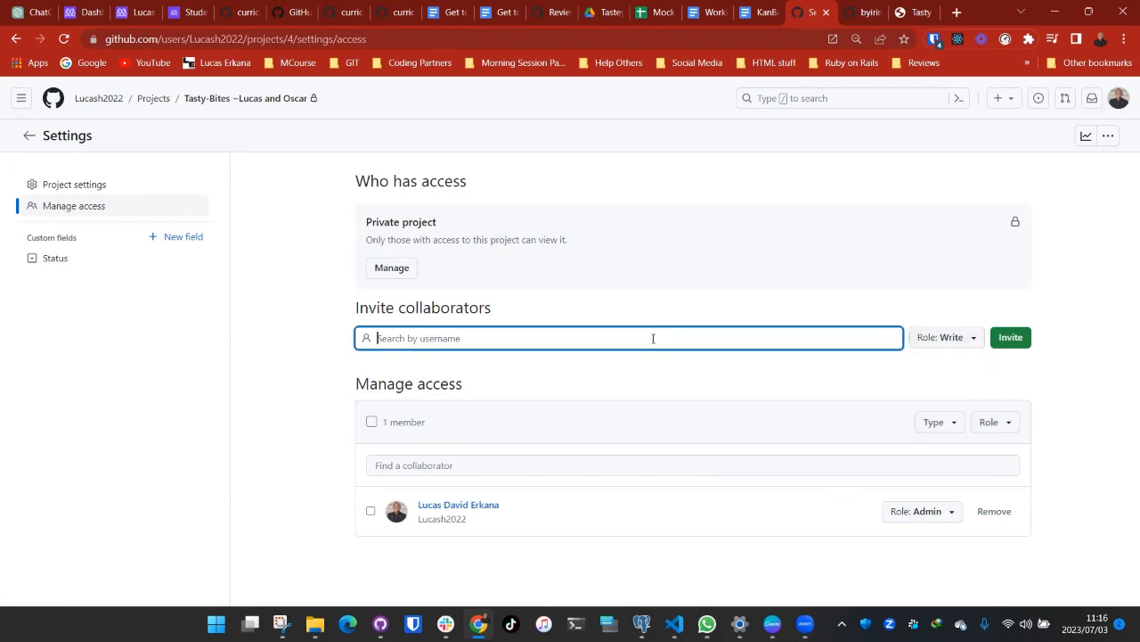
text(oscar)
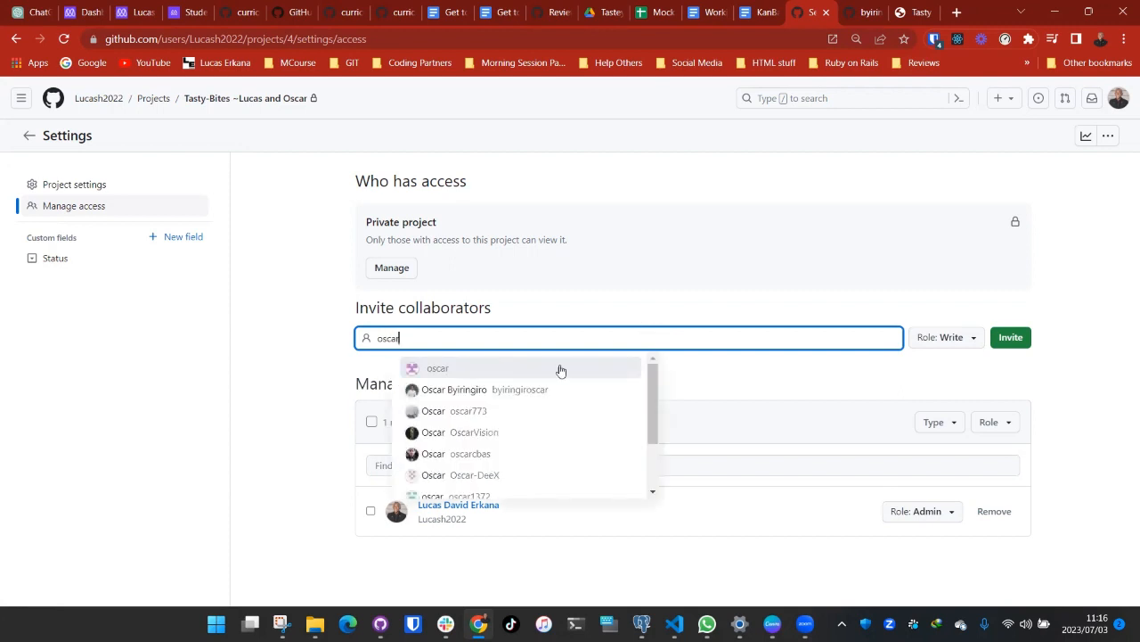
click(462, 396)
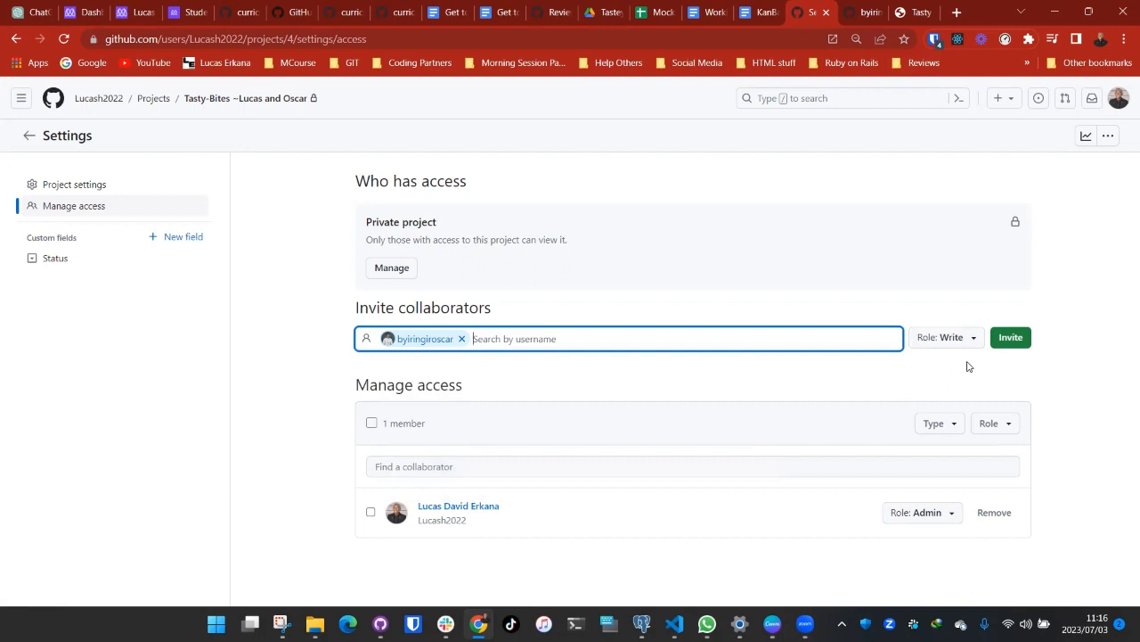
click(1010, 337)
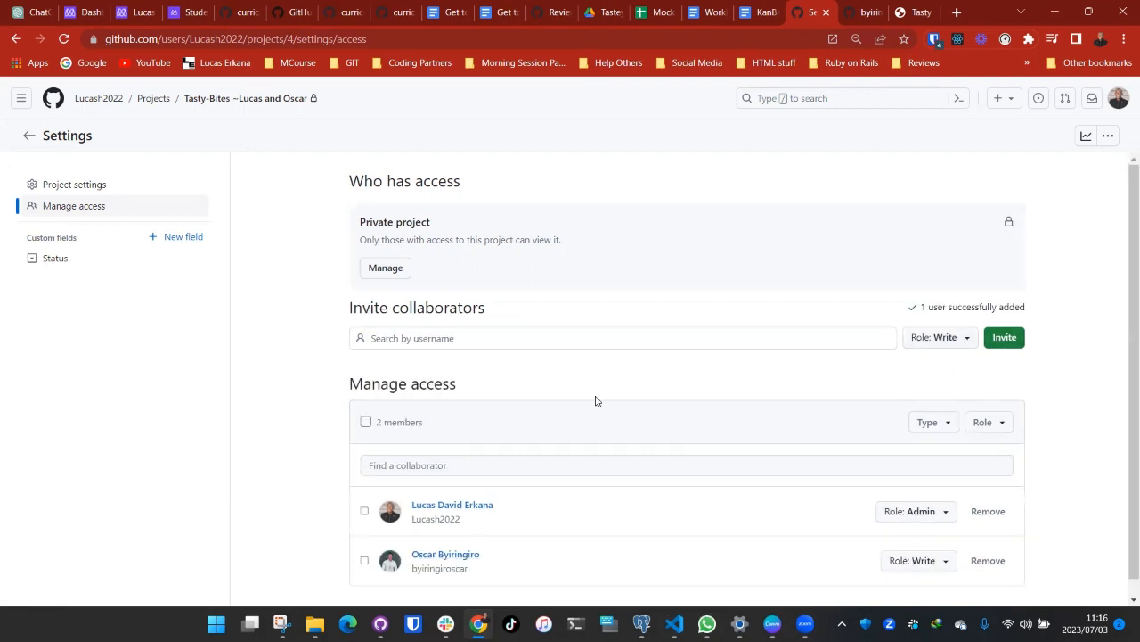
scroll(531, 478, down, 1)
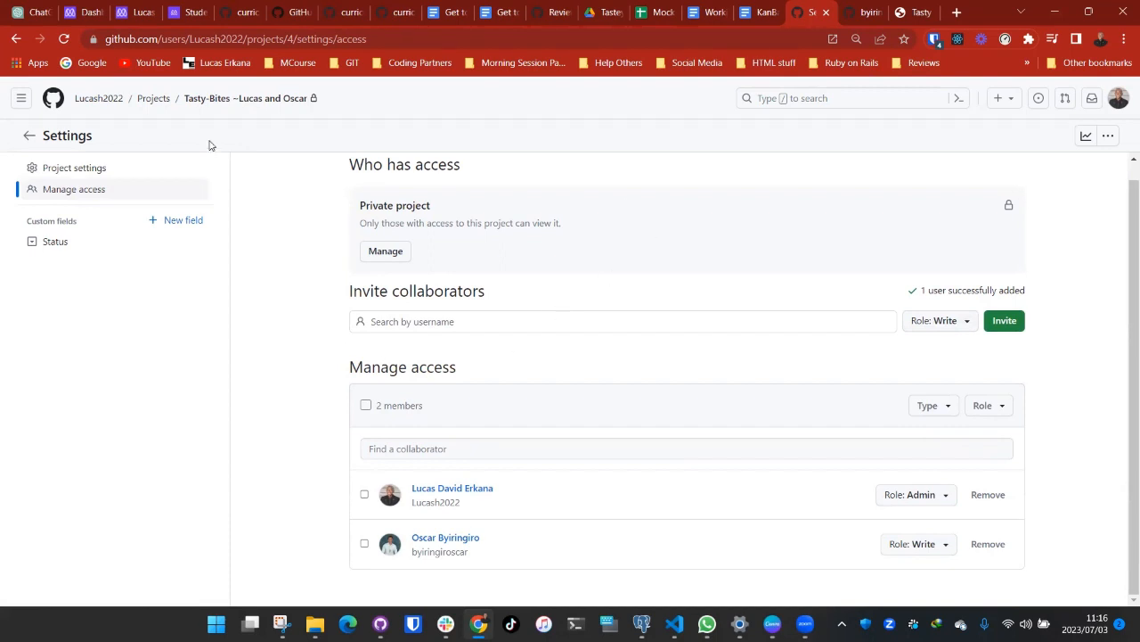
Step: Find the Tasty-Bites repository among the account's repositories and open the project linked to it
click(142, 98)
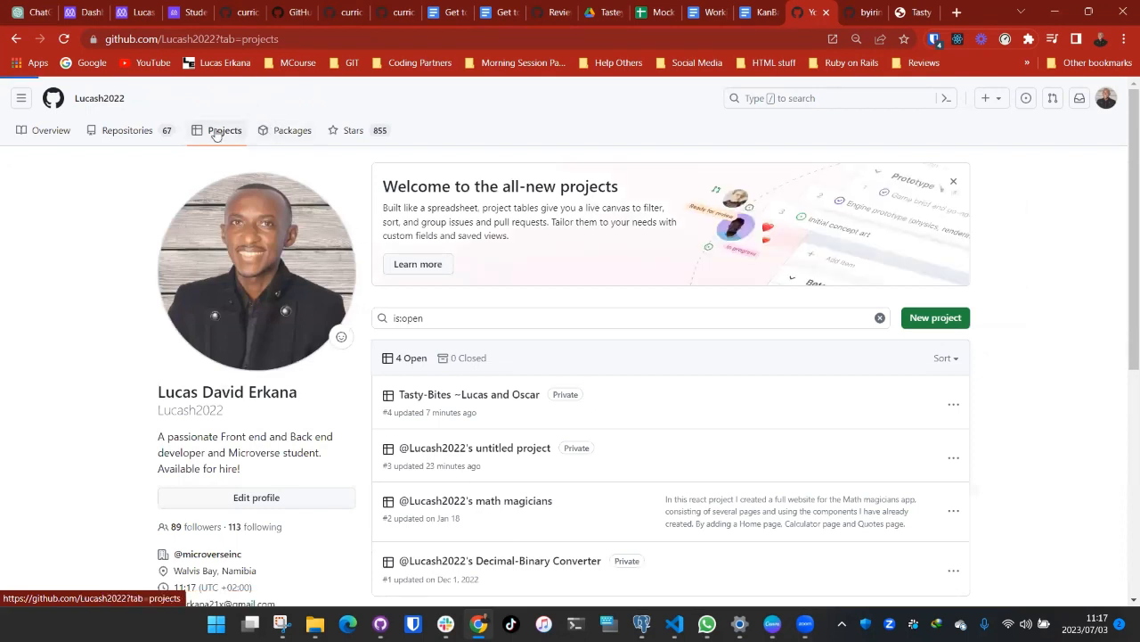
click(141, 134)
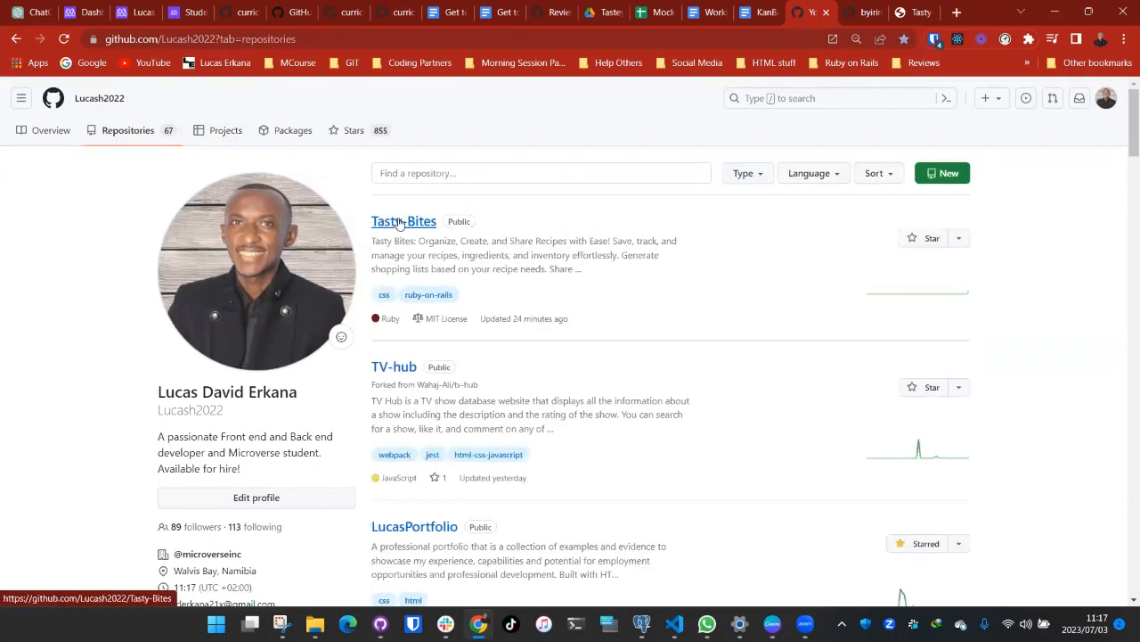
click(398, 222)
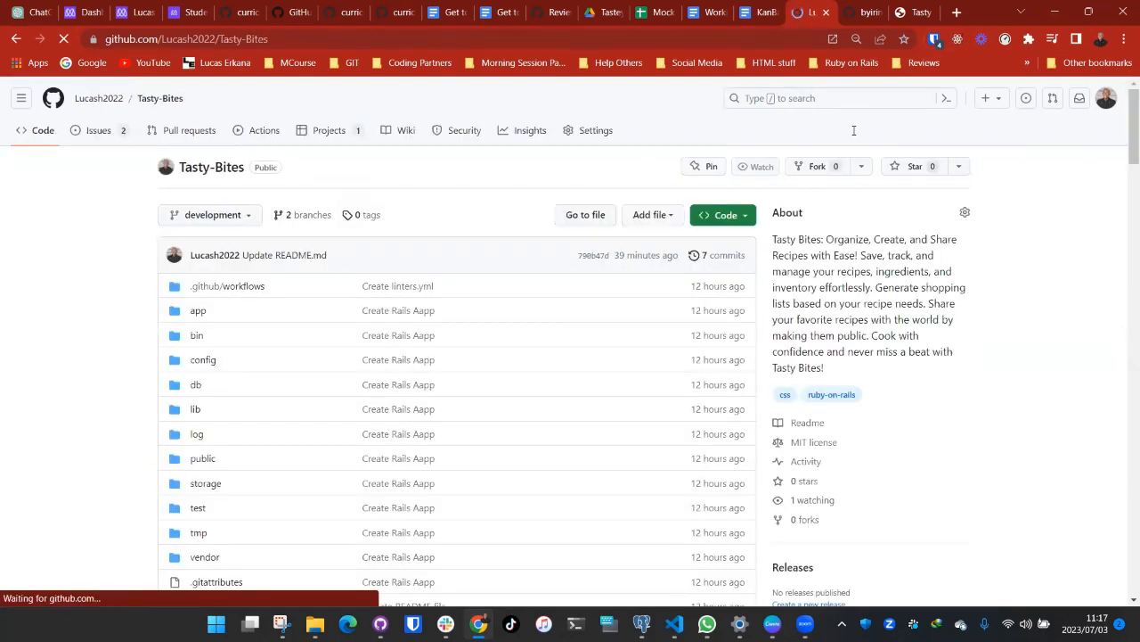
click(326, 134)
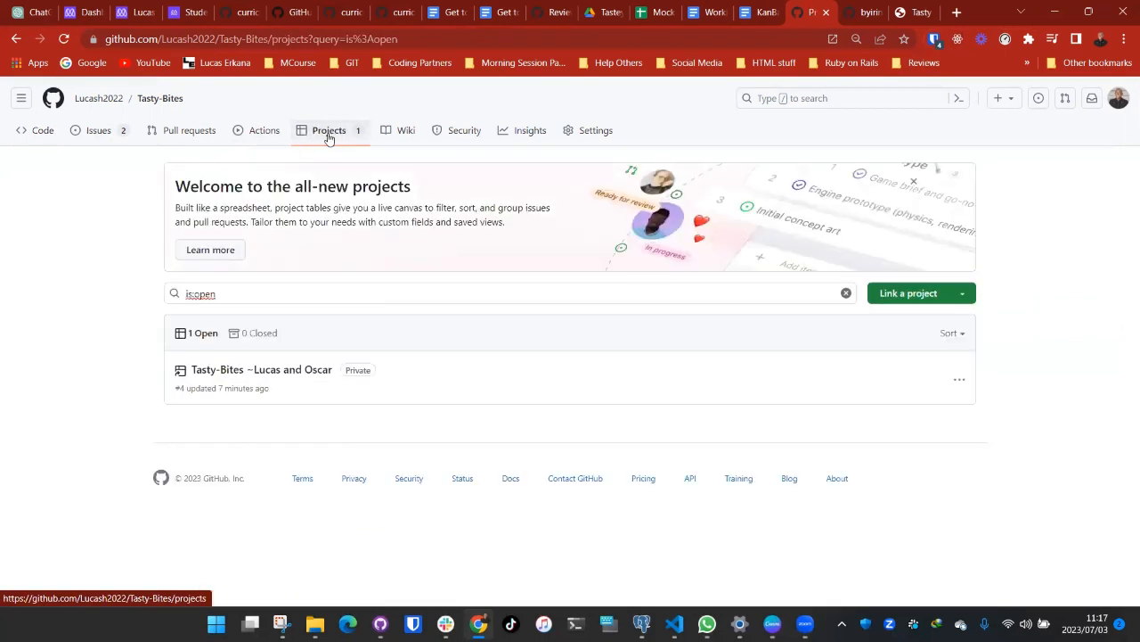
click(253, 372)
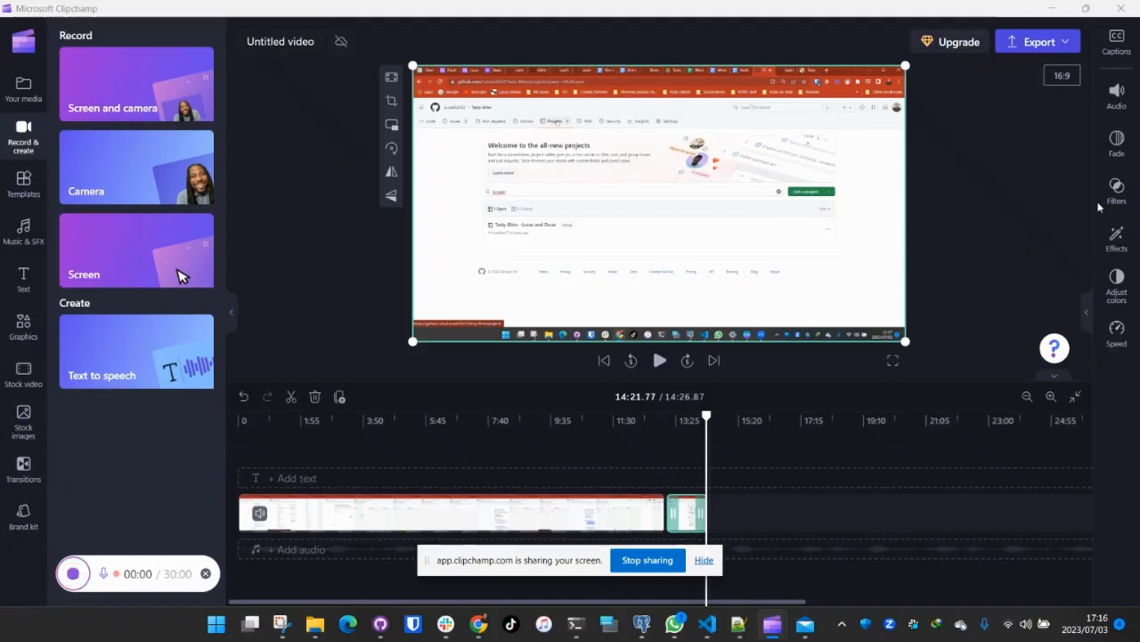
Step: Return to the Tasty-Bites board and review the visibility options in its project settings, leaving Public selected
click(1052, 8)
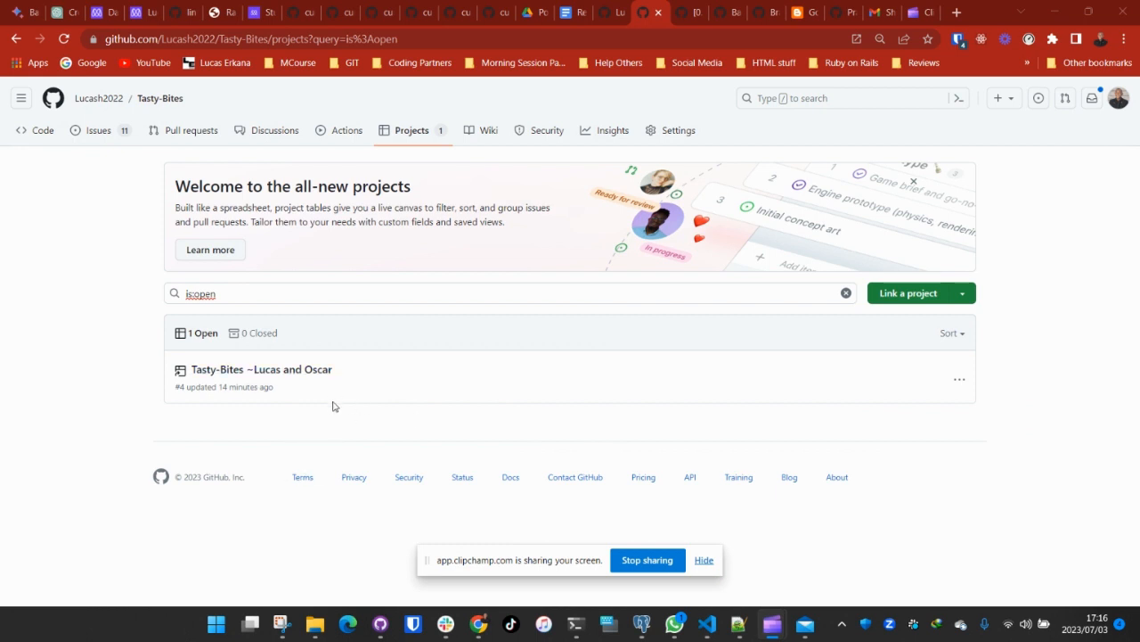
click(279, 376)
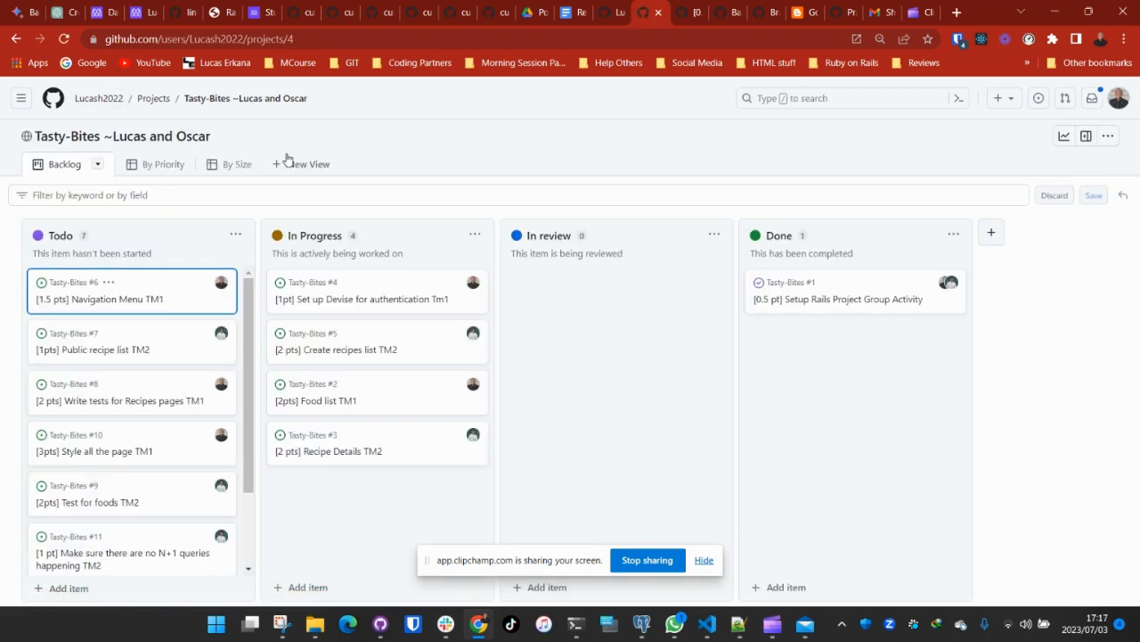
click(62, 134)
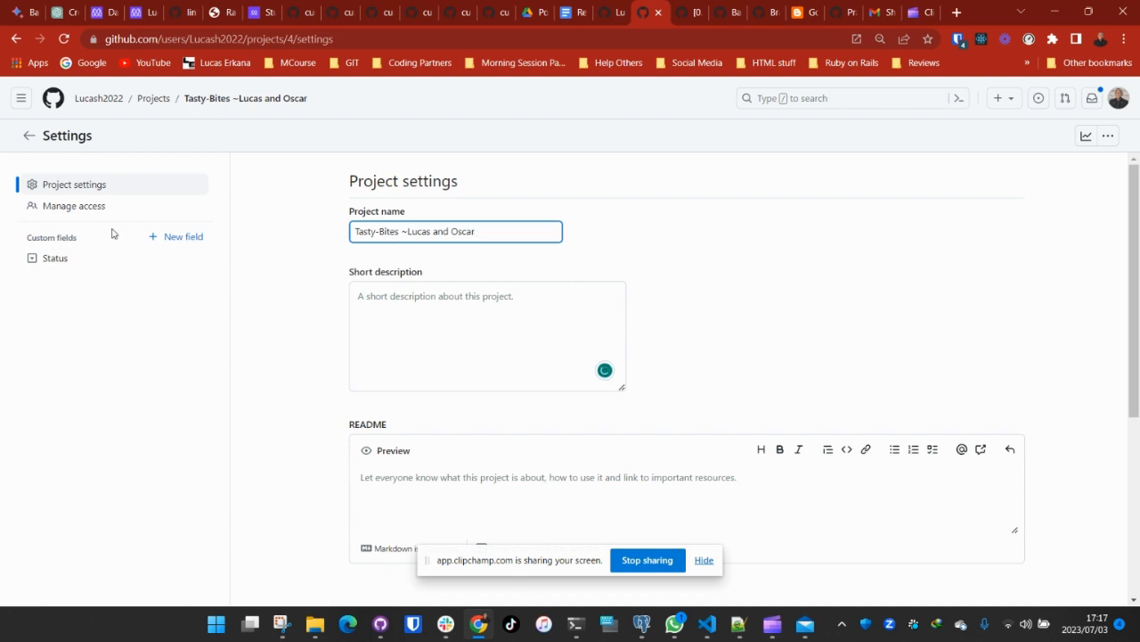
scroll(603, 224, down, 4)
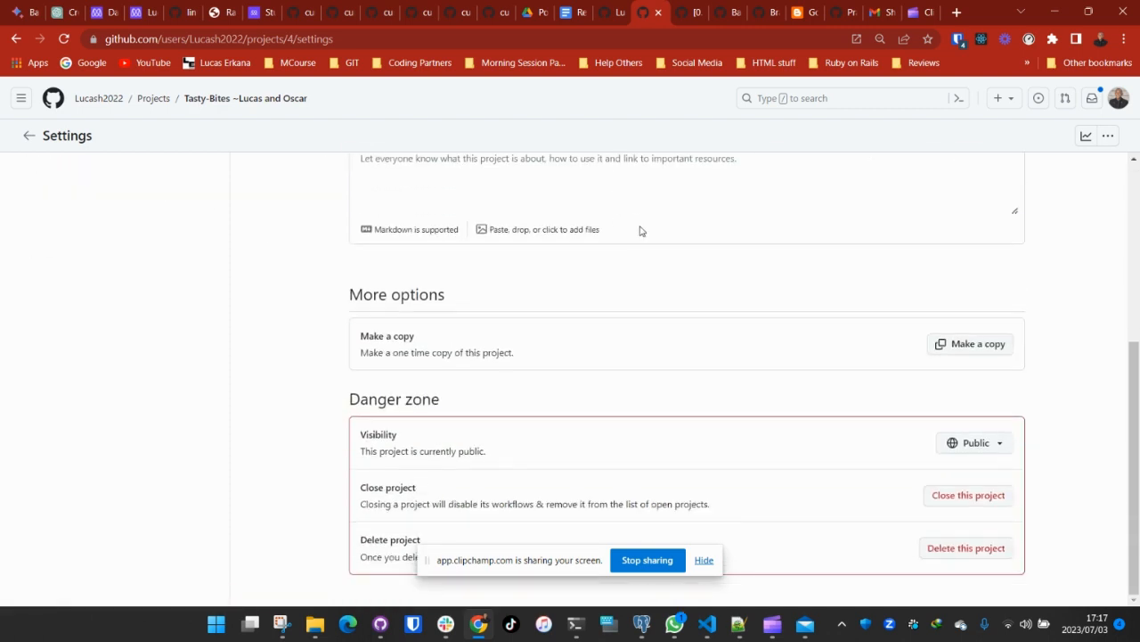
click(991, 451)
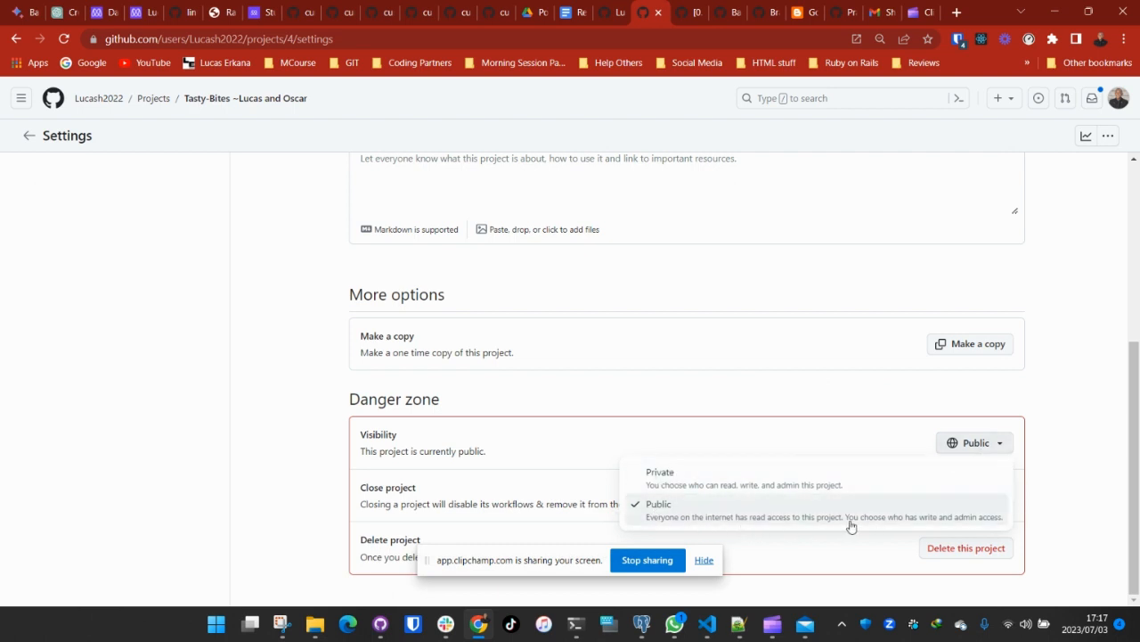
click(923, 401)
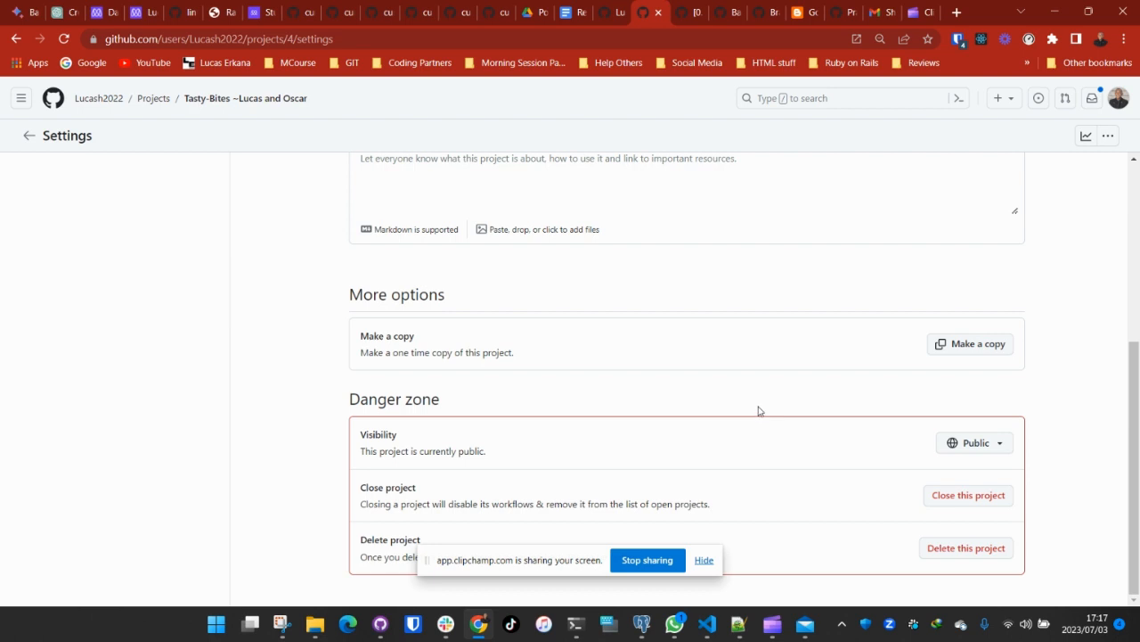
scroll(757, 409, up, 5)
scroll(771, 440, down, 5)
scroll(774, 439, up, 1)
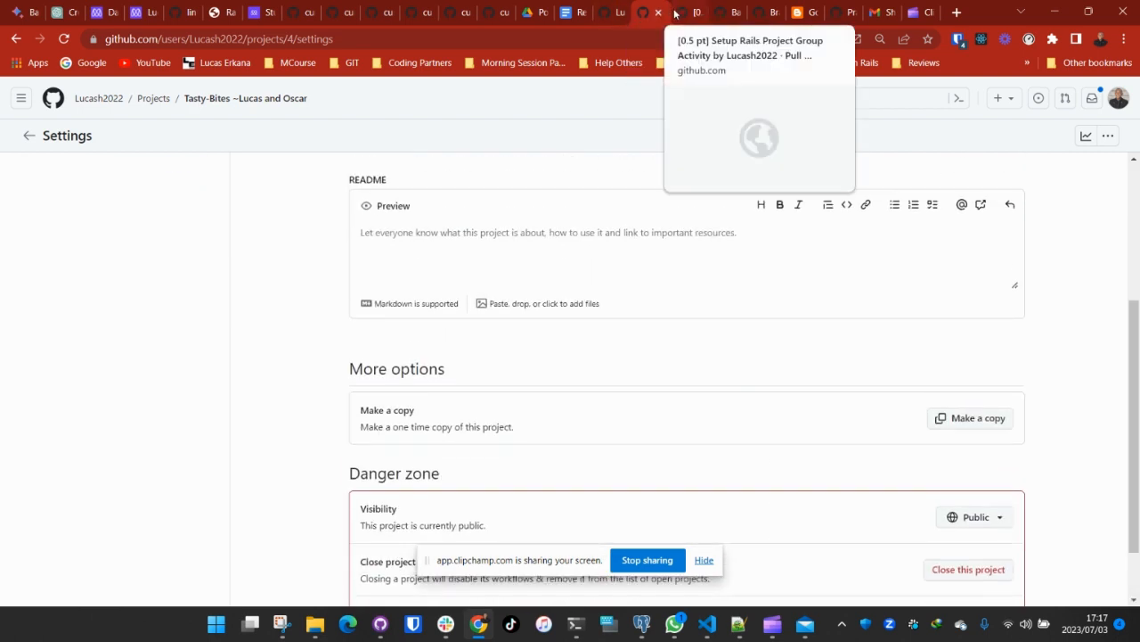
scroll(302, 236, up, 3)
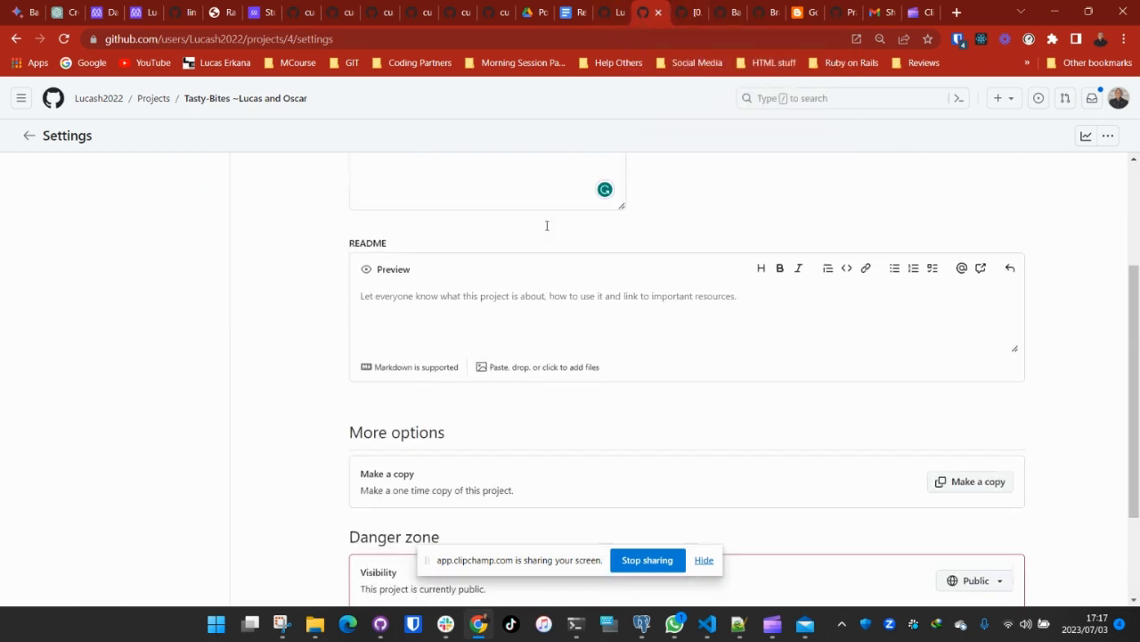
Step: List the closed issues of the Tasty-Bites repository and open the "Setup Kanban Board" issue
click(163, 106)
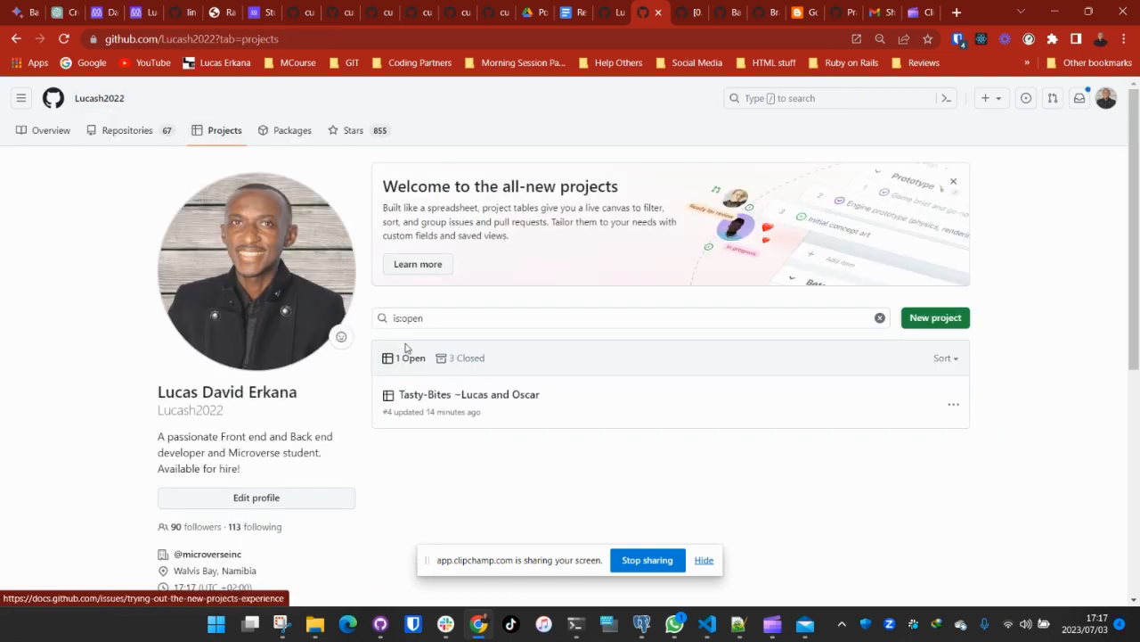
click(140, 136)
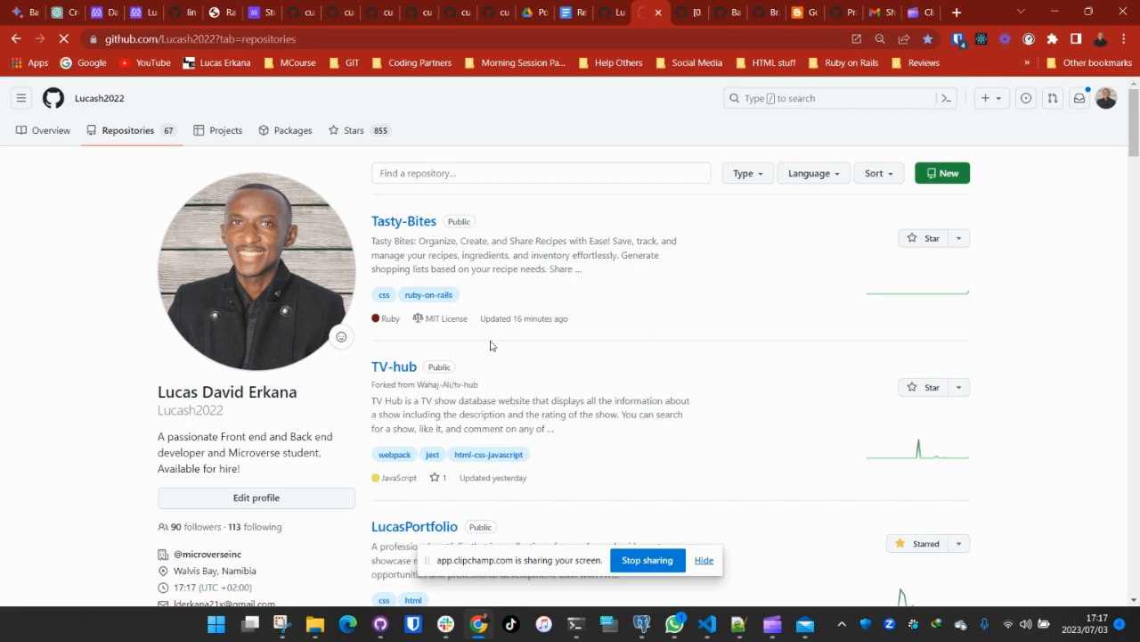
click(97, 130)
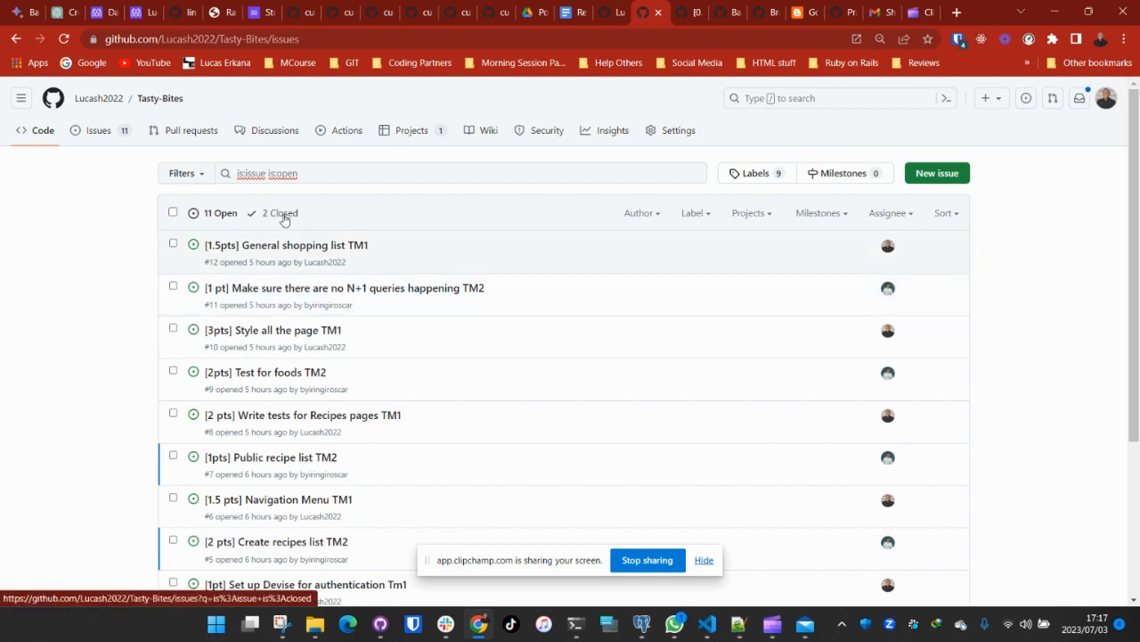
click(283, 219)
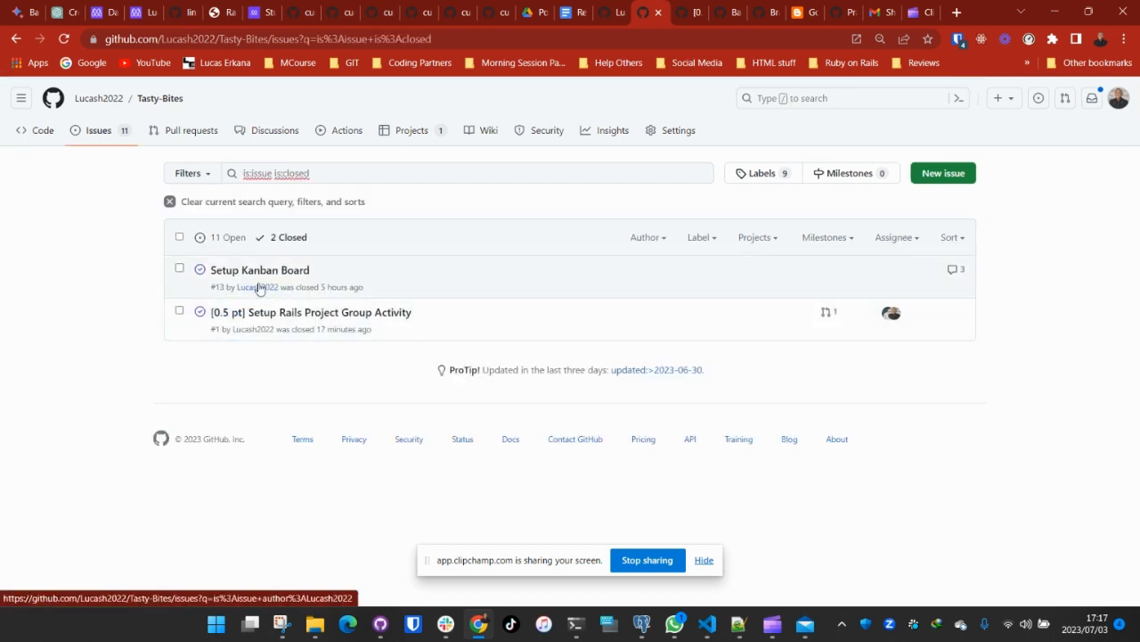
click(262, 278)
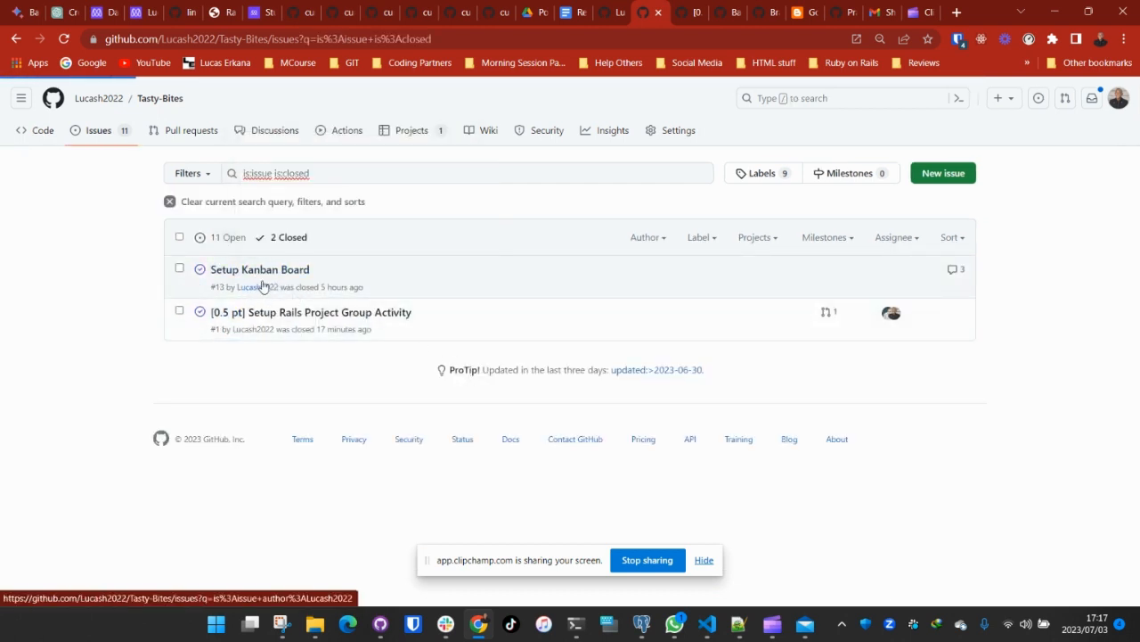
Step: Examine the team line, Kanban board and repo links in the issue description, and the reviewer's "Invalid Code Review Request" comment
drag(214, 316, 505, 318)
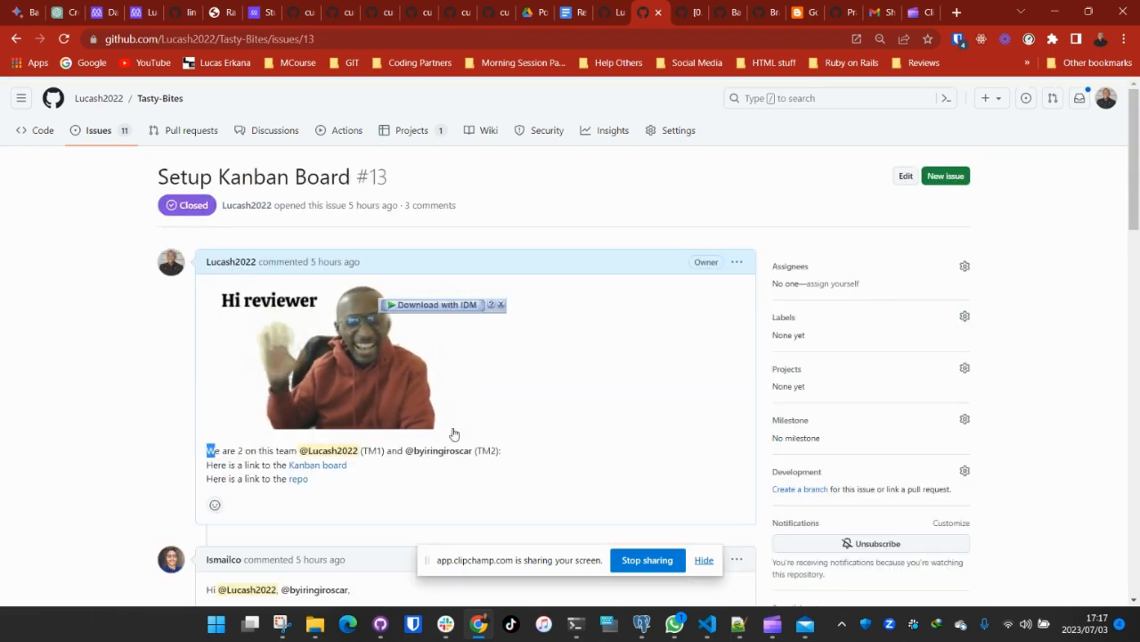
scroll(461, 425, down, 3)
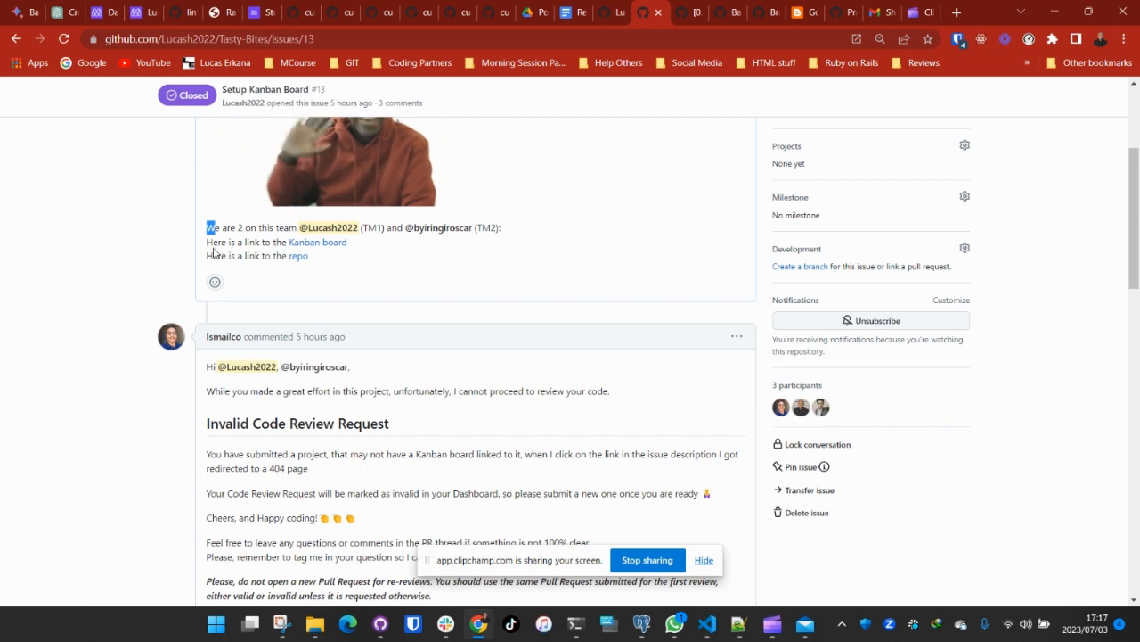
drag(211, 247, 358, 250)
click(359, 251)
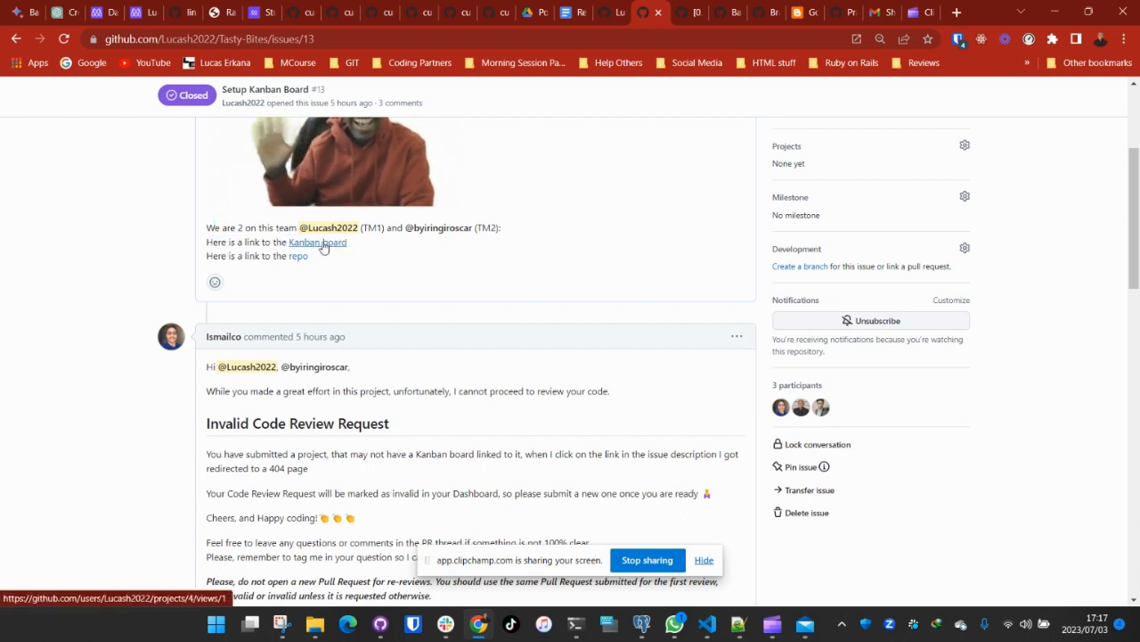
scroll(219, 290, down, 3)
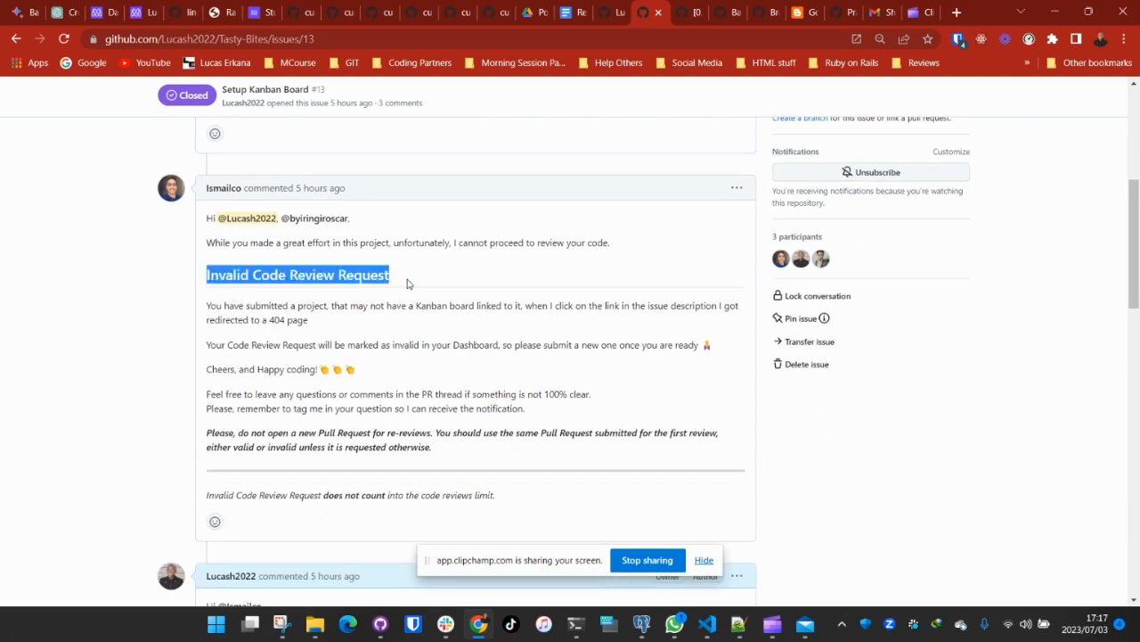
scroll(407, 283, up, 3)
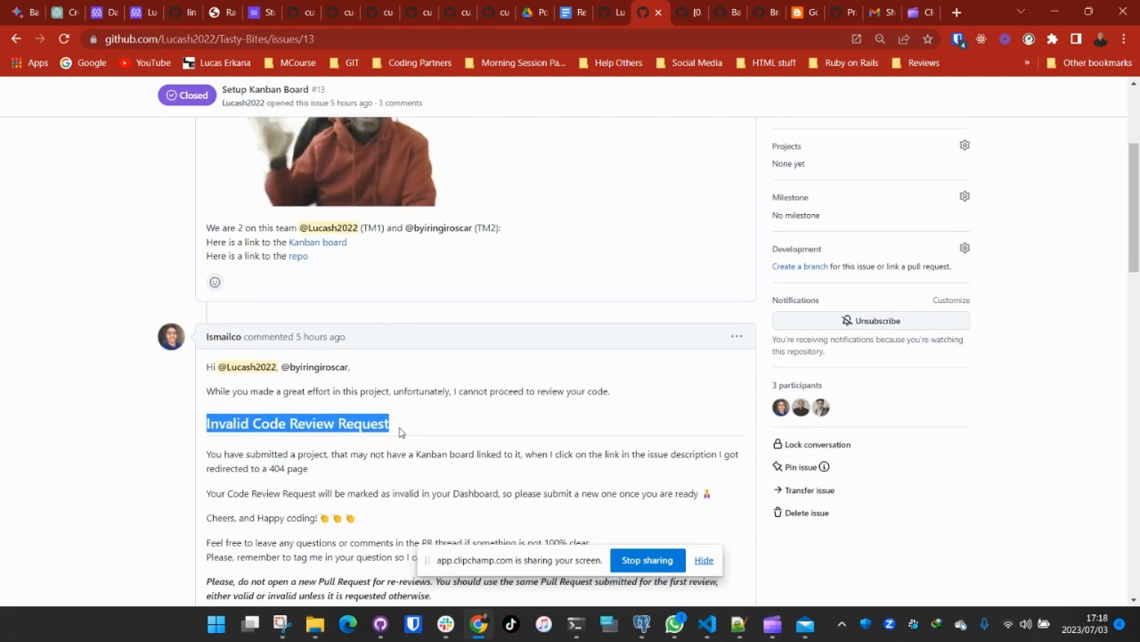
Step: Read the reviewer's reason for rejecting the request, check the issue description's Kanban board link in a new tab, and return to the reviewer's comment
drag(211, 455, 644, 452)
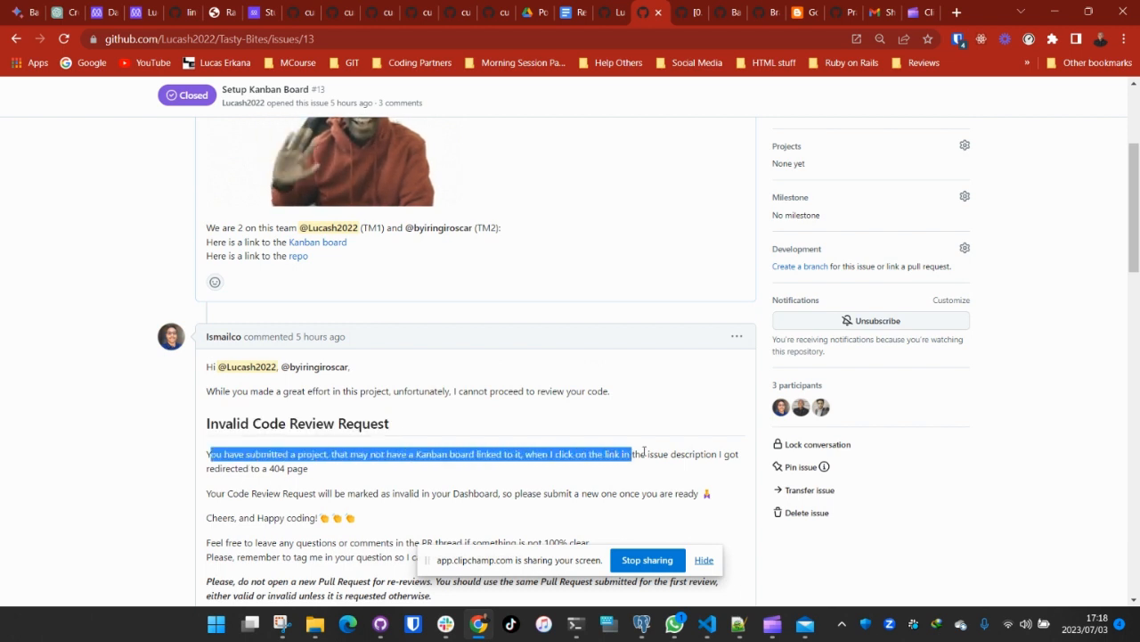
scroll(292, 464, up, 3)
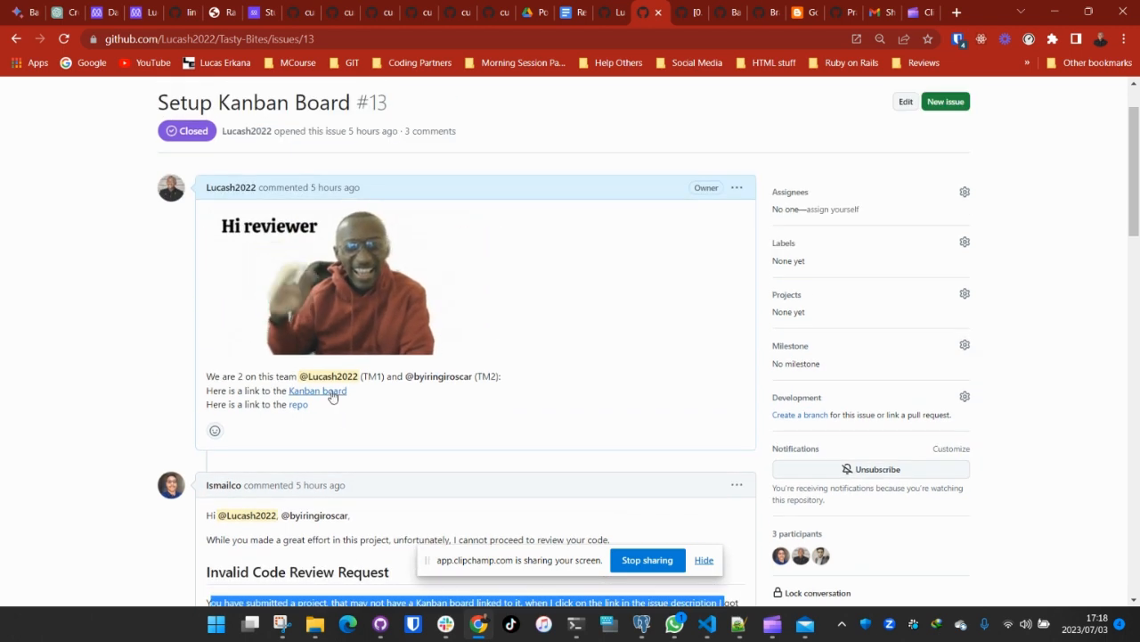
right_click(326, 392)
click(407, 182)
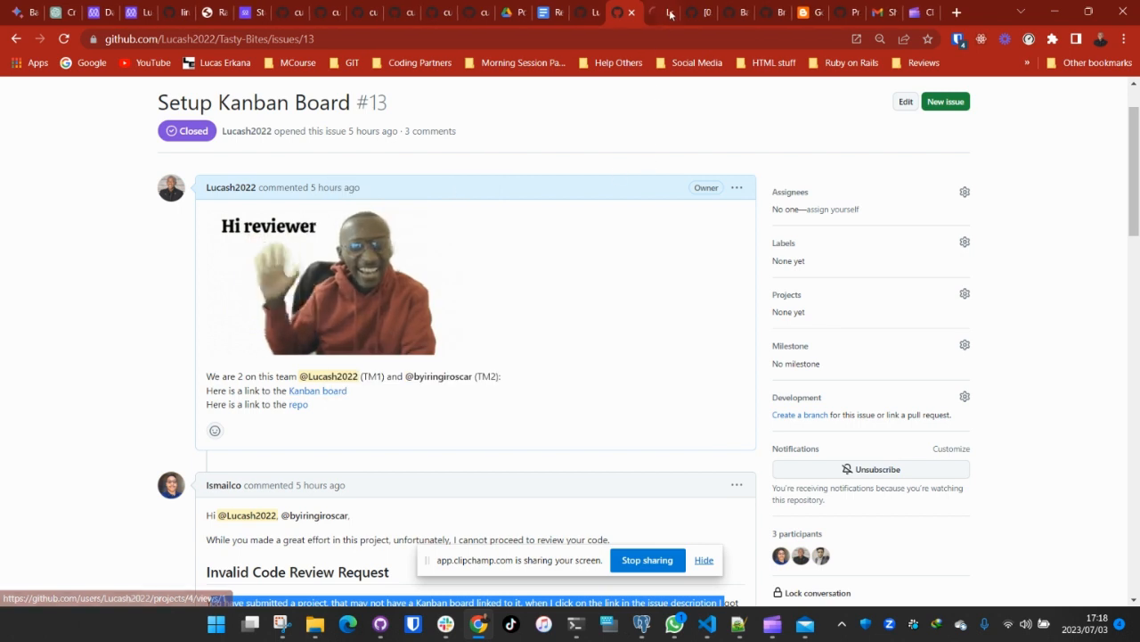
key(ctrl+Tab)
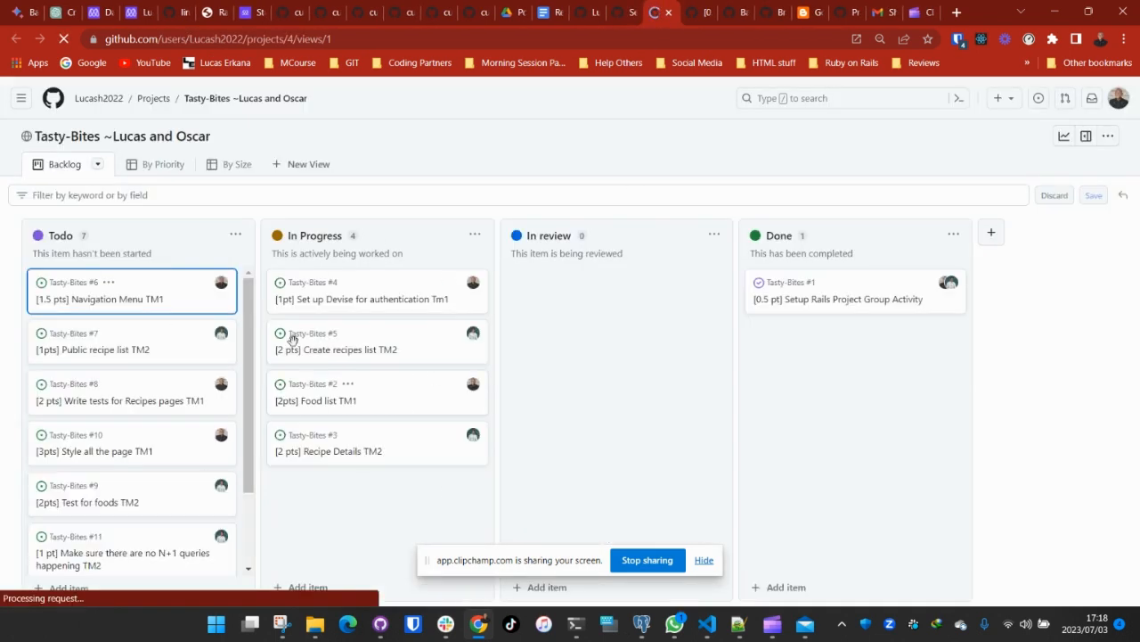
click(625, 15)
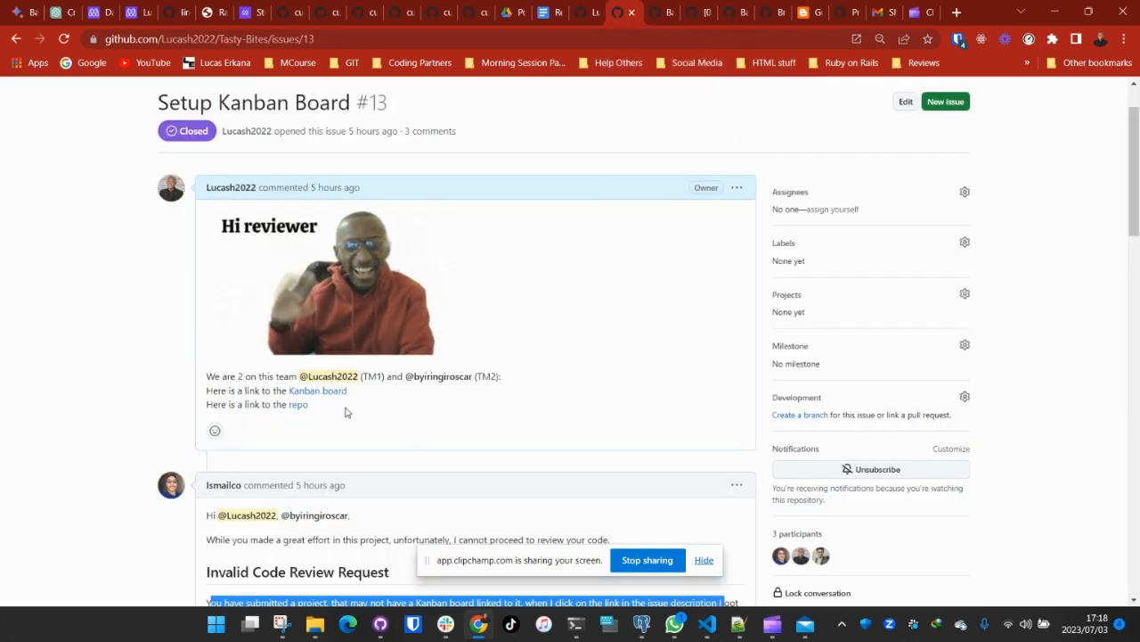
scroll(641, 465, down, 2)
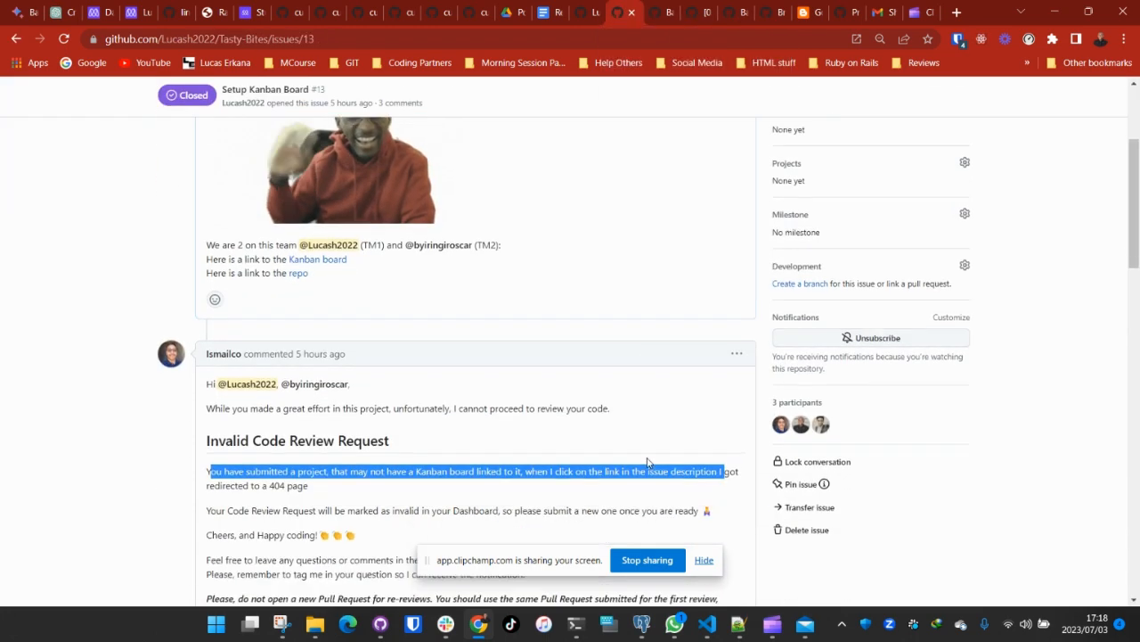